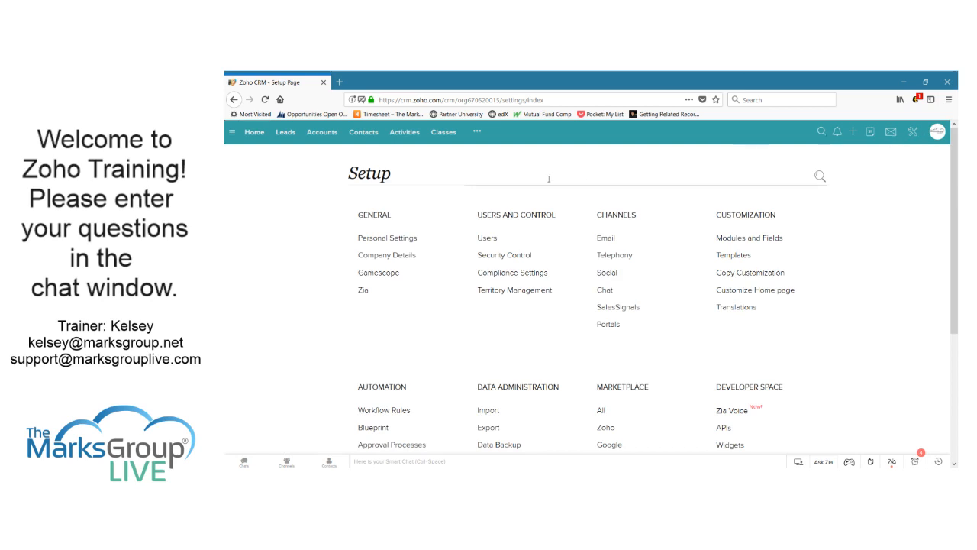
View the Sales Manager user's details: Standard profile, English (United States) locale, Eastern Standard Time
click(487, 238)
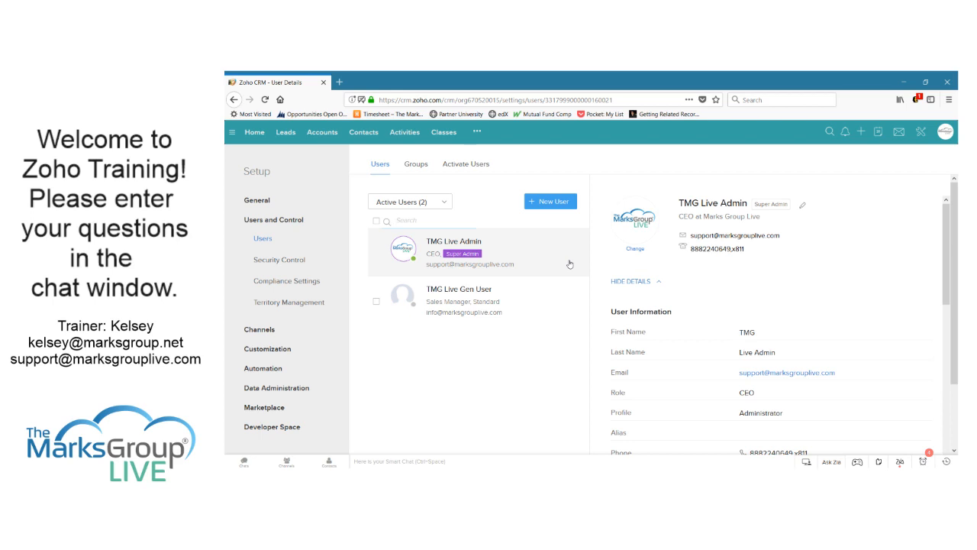
click(527, 298)
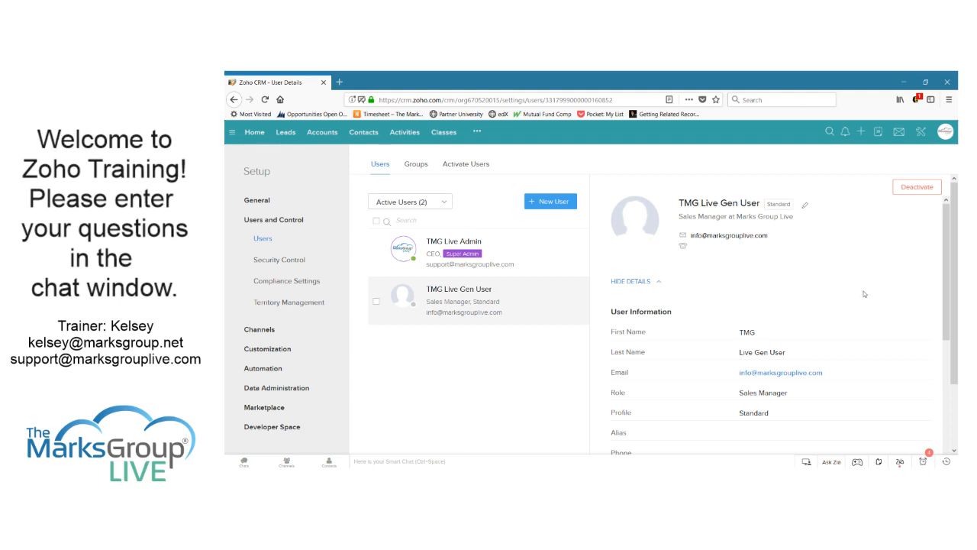
scroll(864, 293, down, 5)
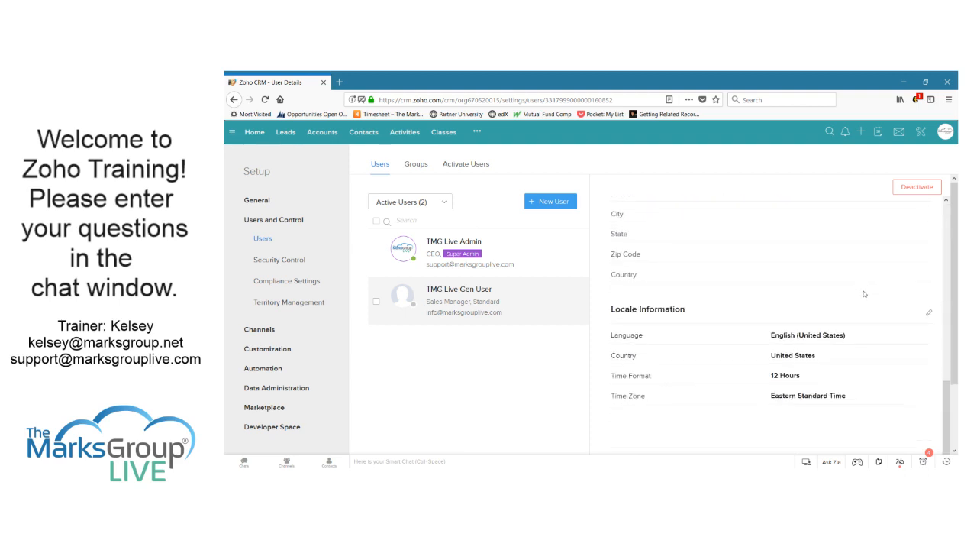
scroll(864, 294, up, 5)
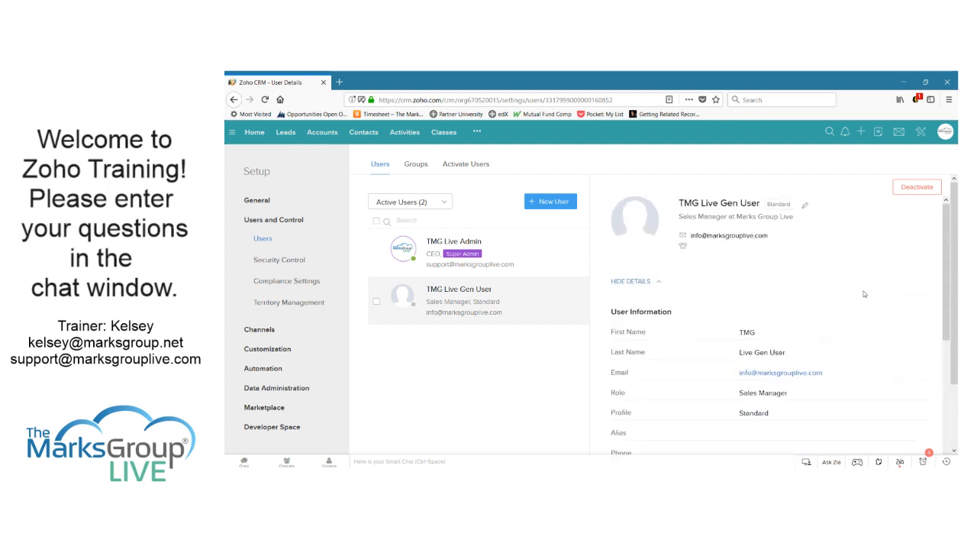
scroll(864, 294, down, 5)
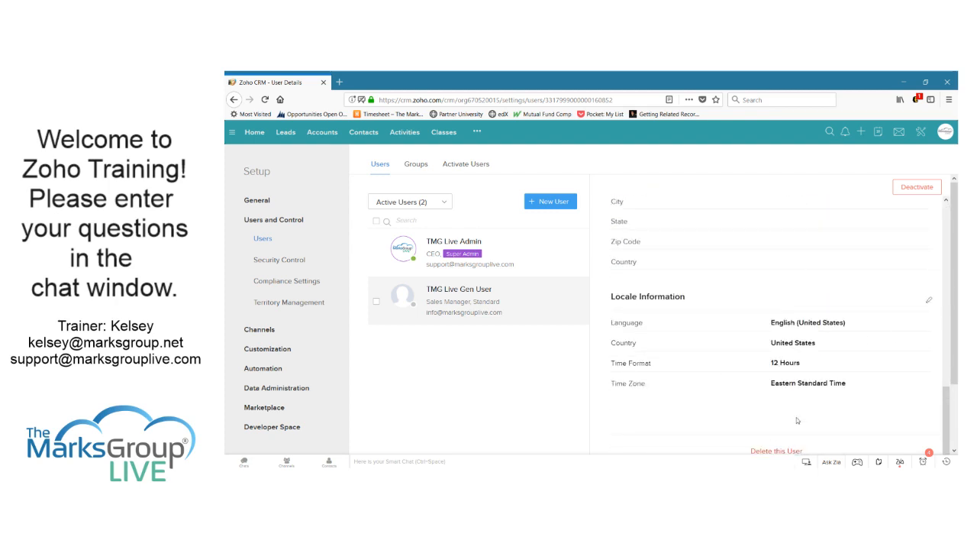
scroll(801, 348, up, 6)
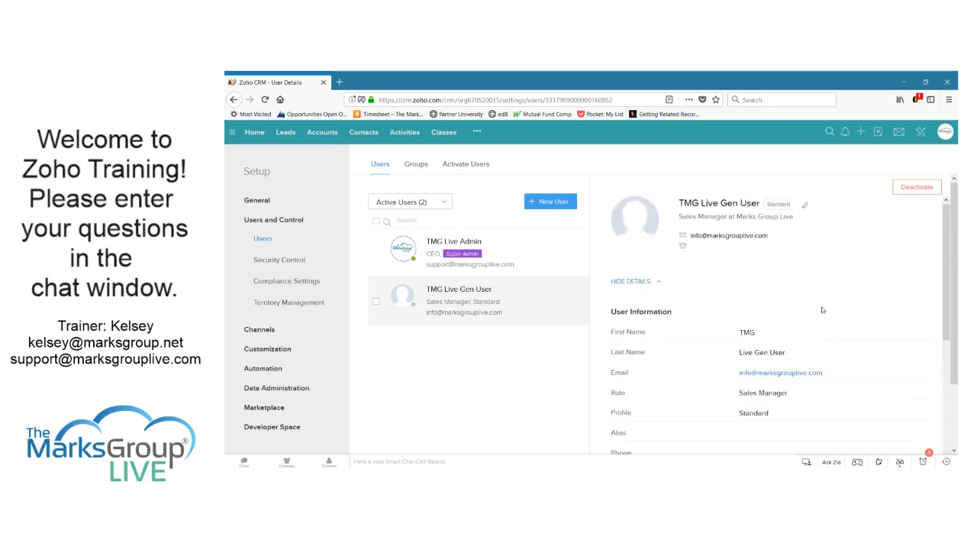
Enter the Sales Manager user's phone number in Edit User and save the change
click(805, 208)
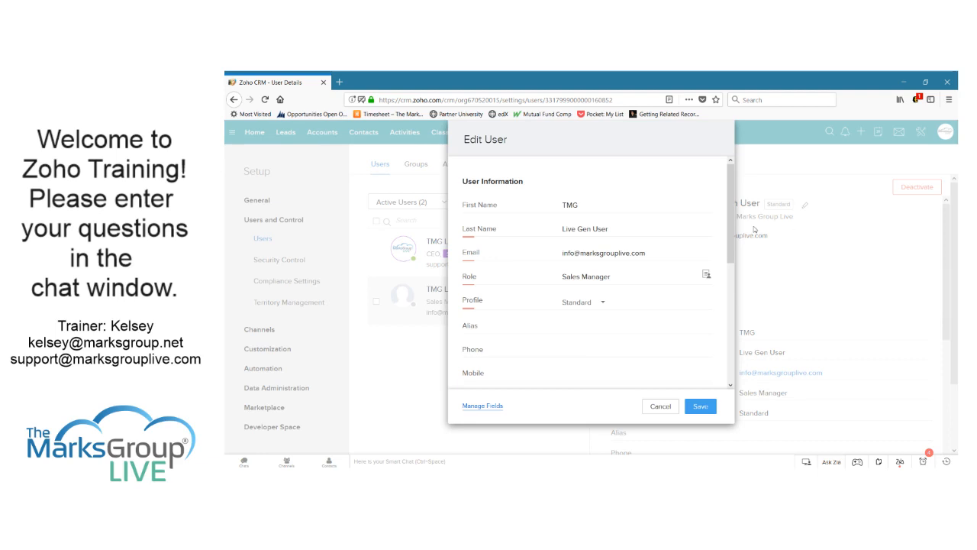
drag(732, 187, 731, 210)
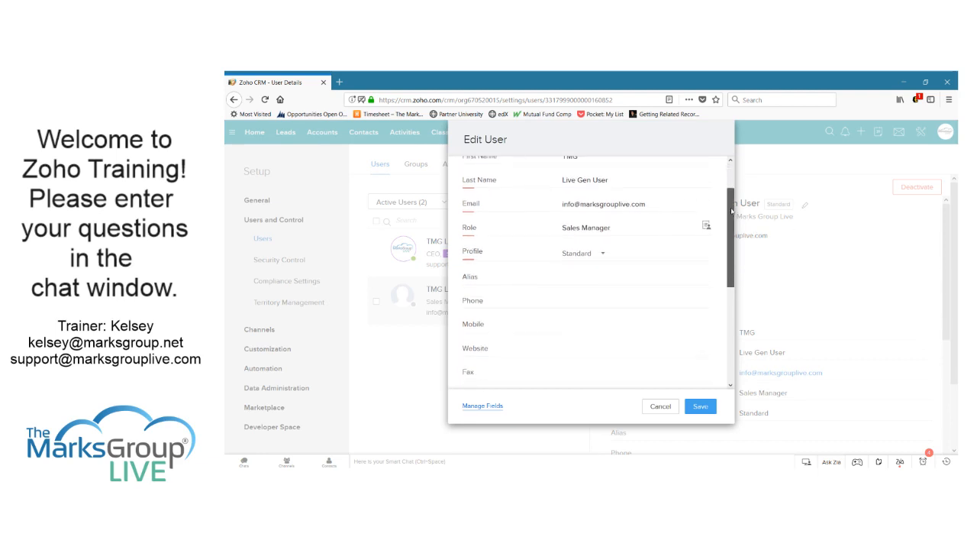
click(618, 284)
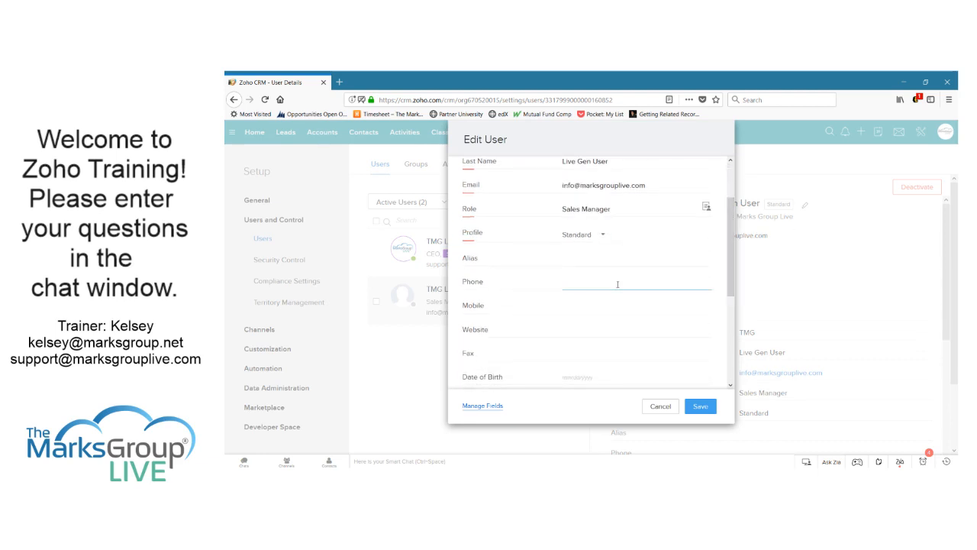
text(21)
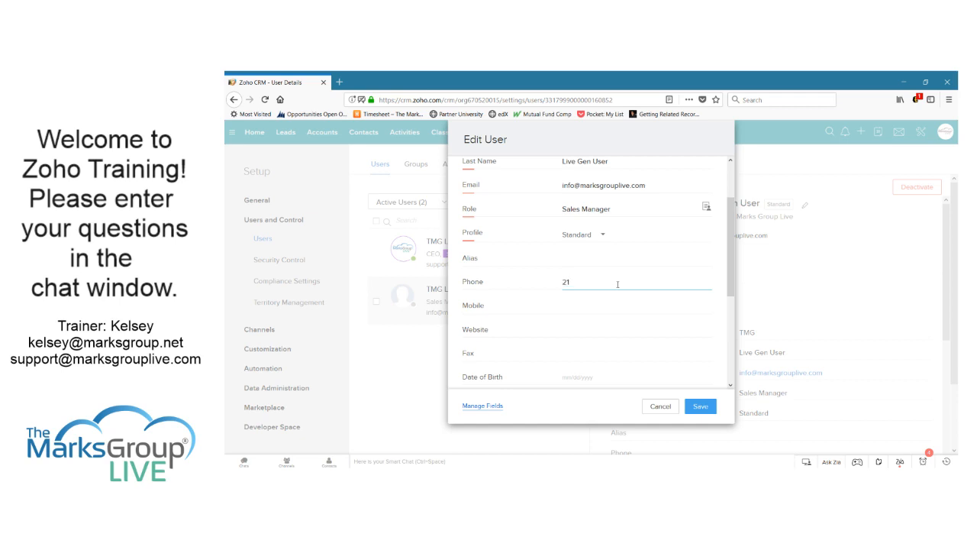
text(5-555-1010)
scroll(615, 283, up, 2)
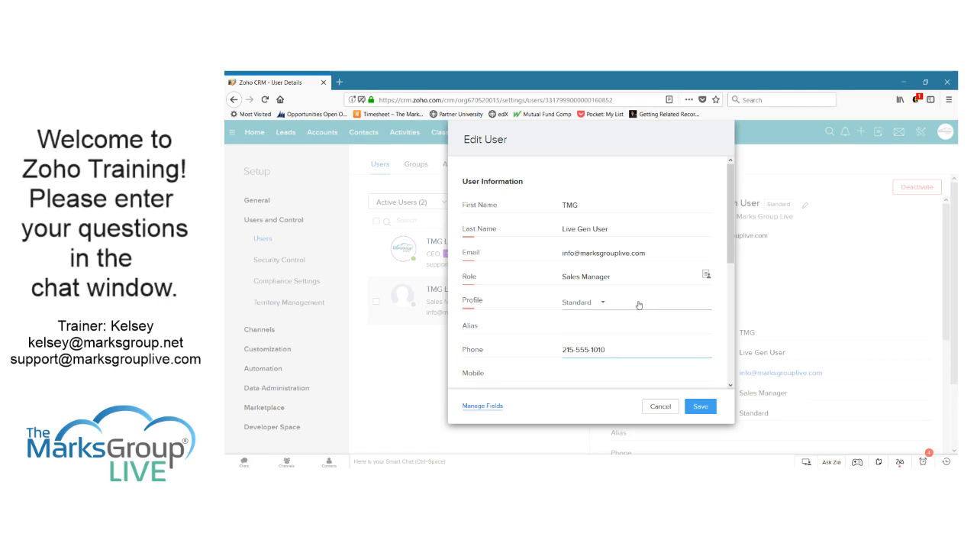
click(704, 410)
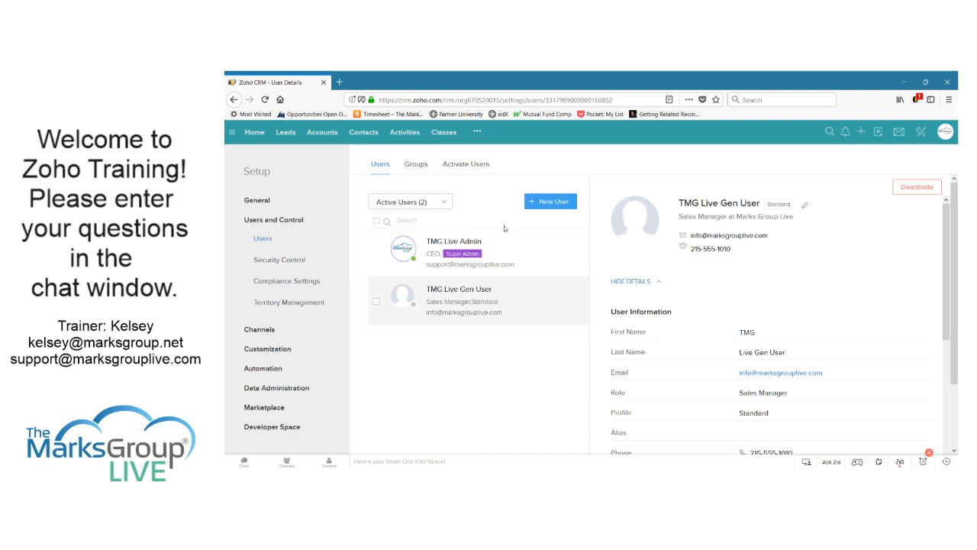
In Zoho One's CRM Add User form, start a new user with their e-mail and first name, then cancel
click(550, 201)
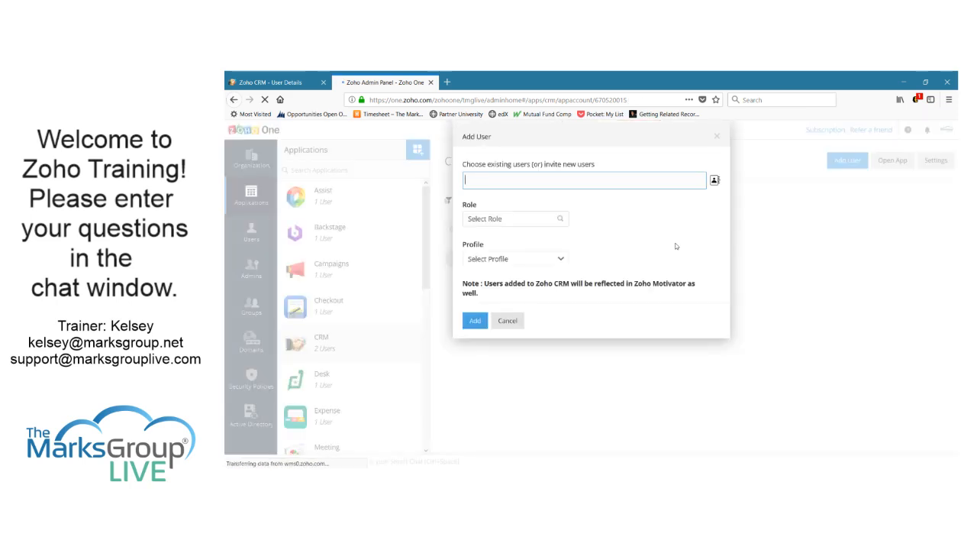
click(625, 181)
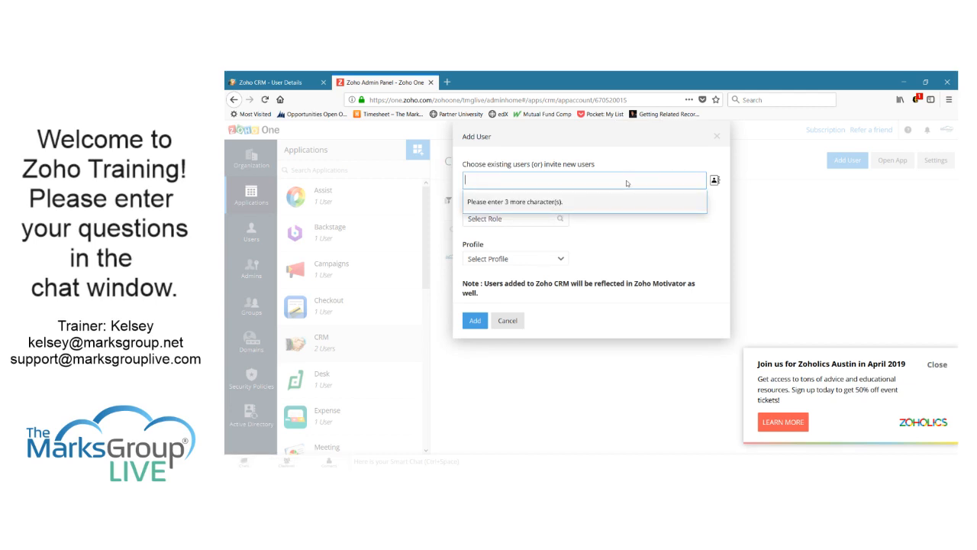
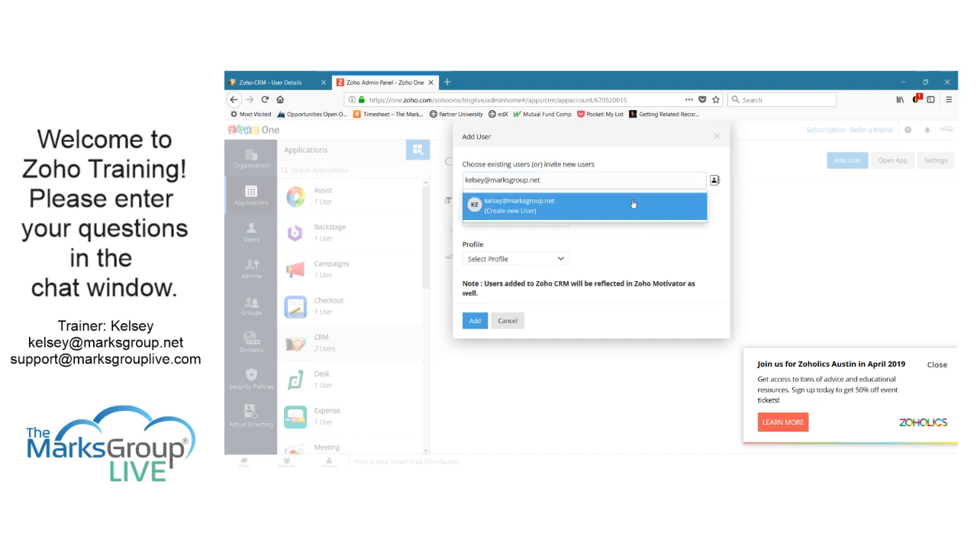
click(632, 203)
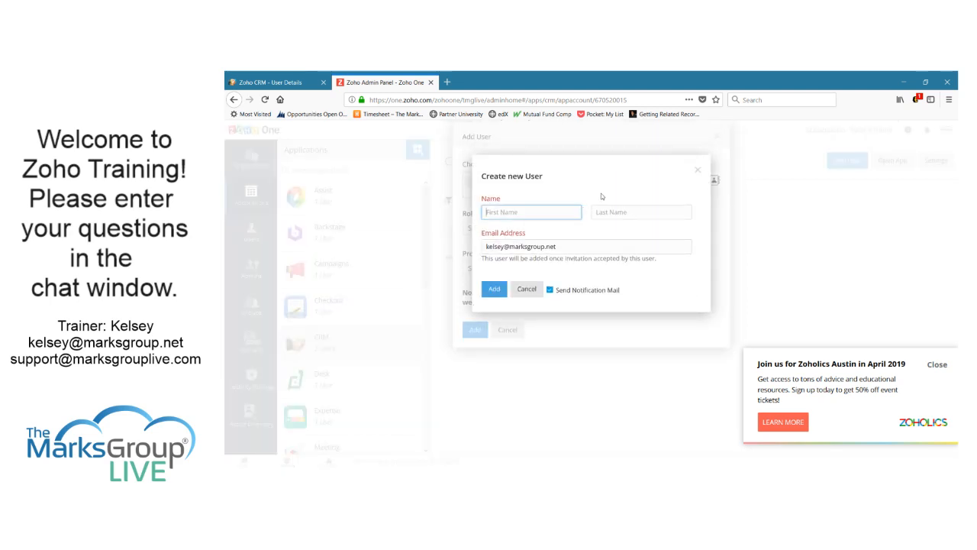
text(Kelsey)
key(Tab)
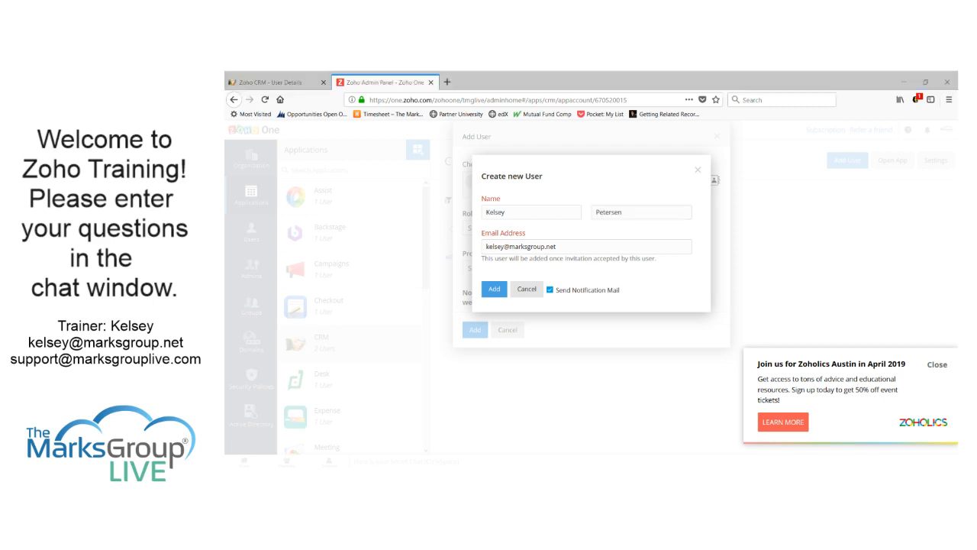
click(527, 290)
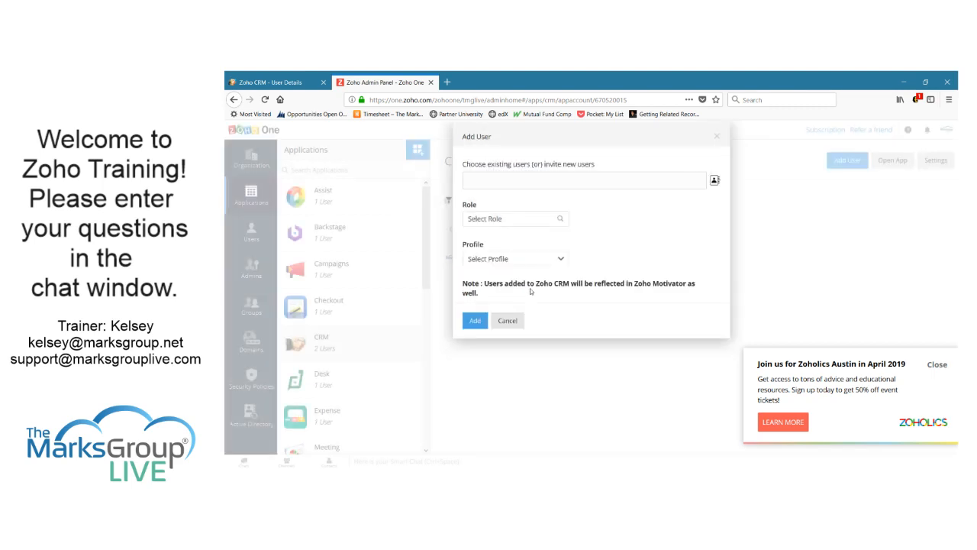
Browse the roles (CEO) and profiles lists without assigning either, cancel, and return to Zoho CRM Users
click(560, 219)
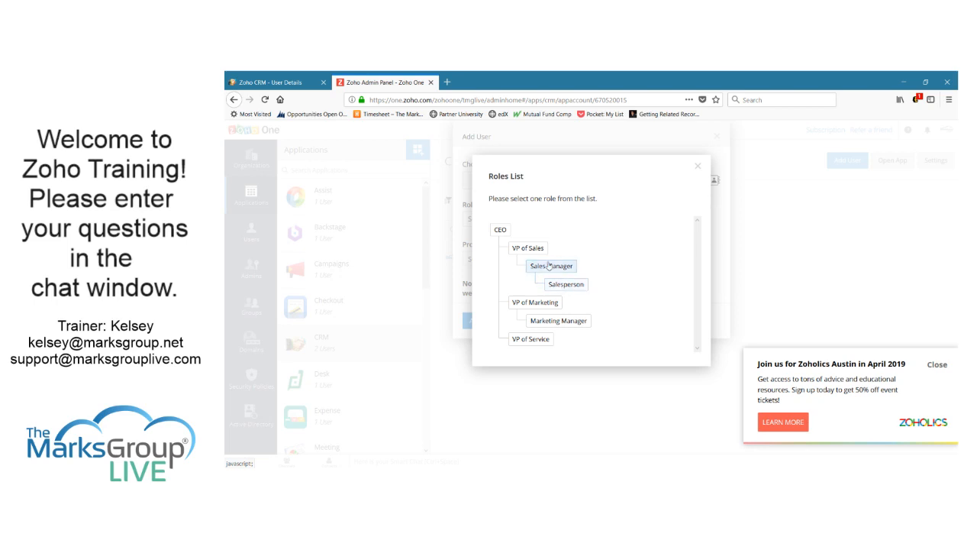
click(501, 229)
click(698, 167)
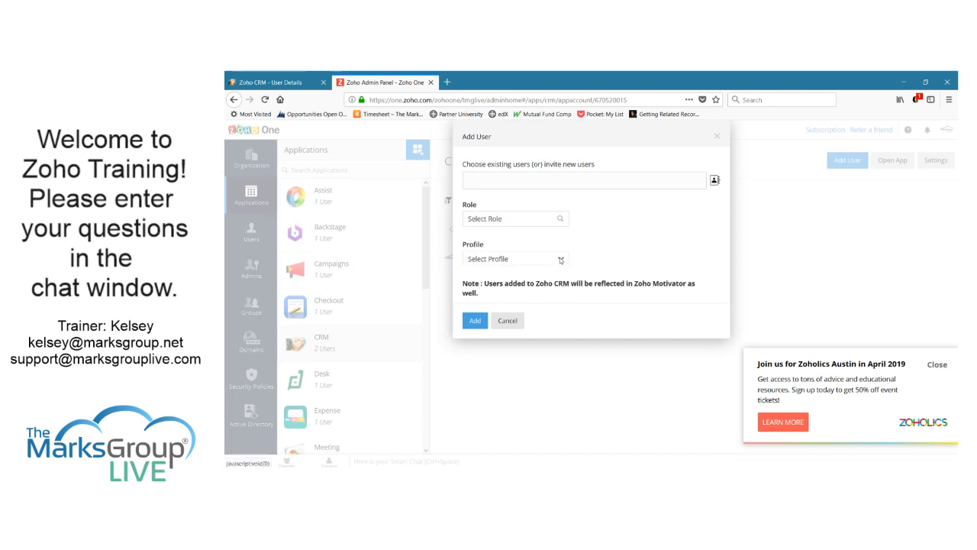
click(561, 260)
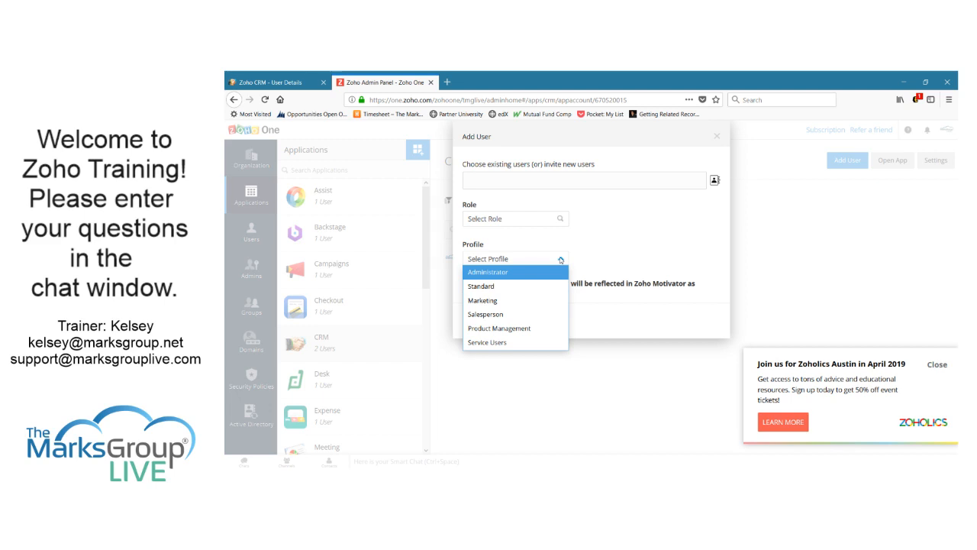
click(606, 241)
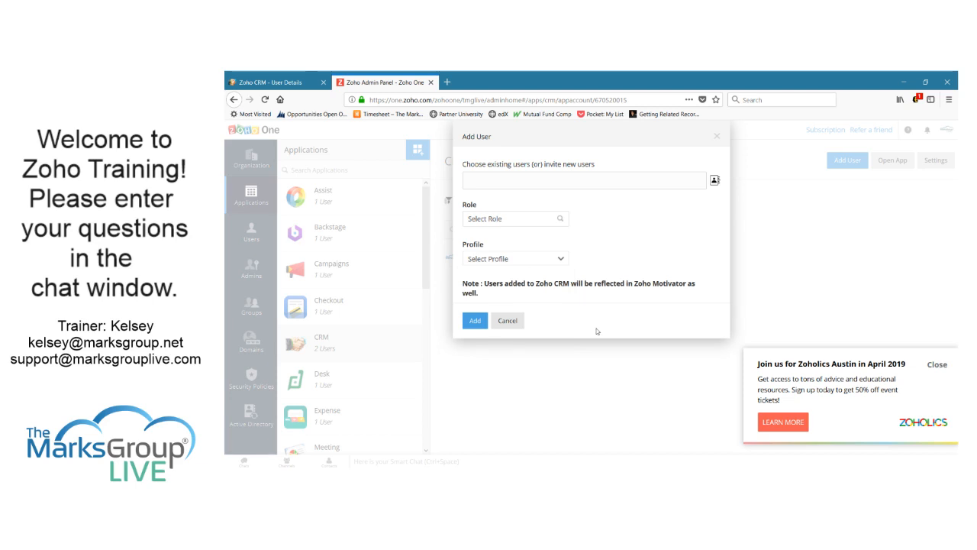
click(508, 320)
click(273, 84)
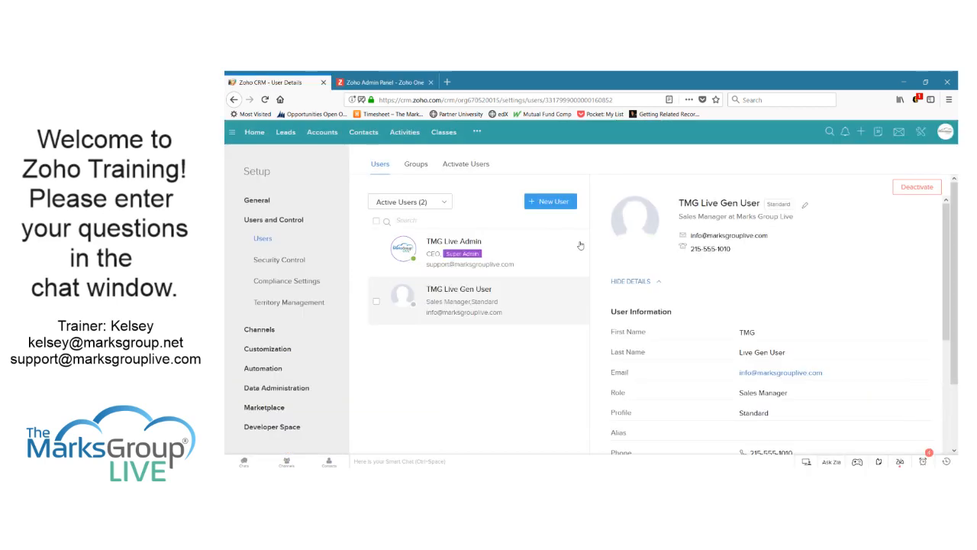
Filter users to Unconfirmed Users, close the Zoho One admin tab, then list Active Users again
click(443, 204)
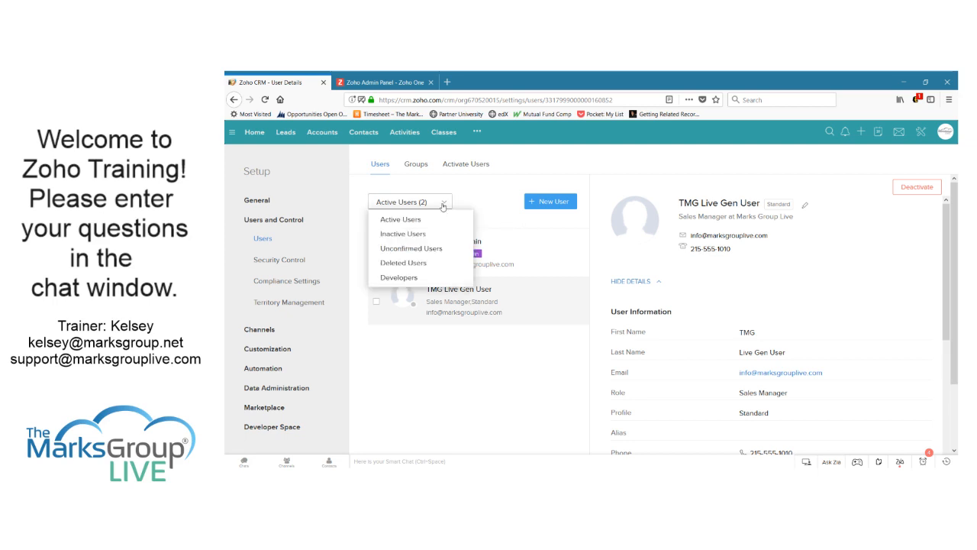
click(431, 248)
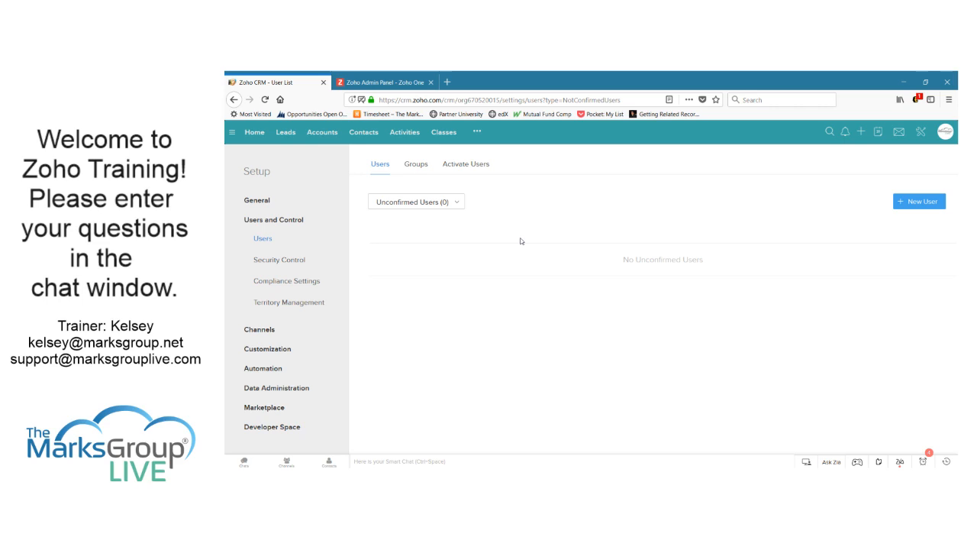
click(431, 82)
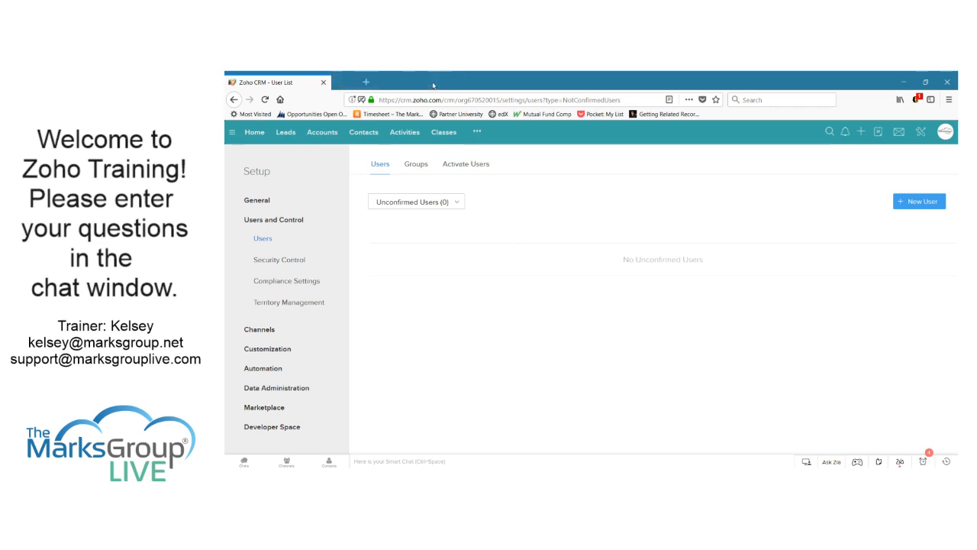
click(425, 203)
click(421, 217)
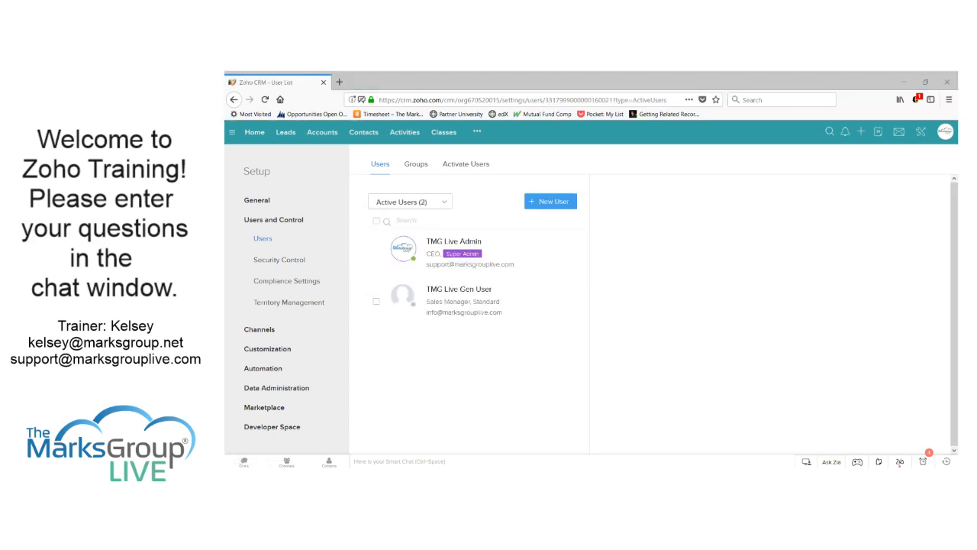
Compare the admin and Sales Manager users' details, then start deactivating the Sales Manager user
click(520, 420)
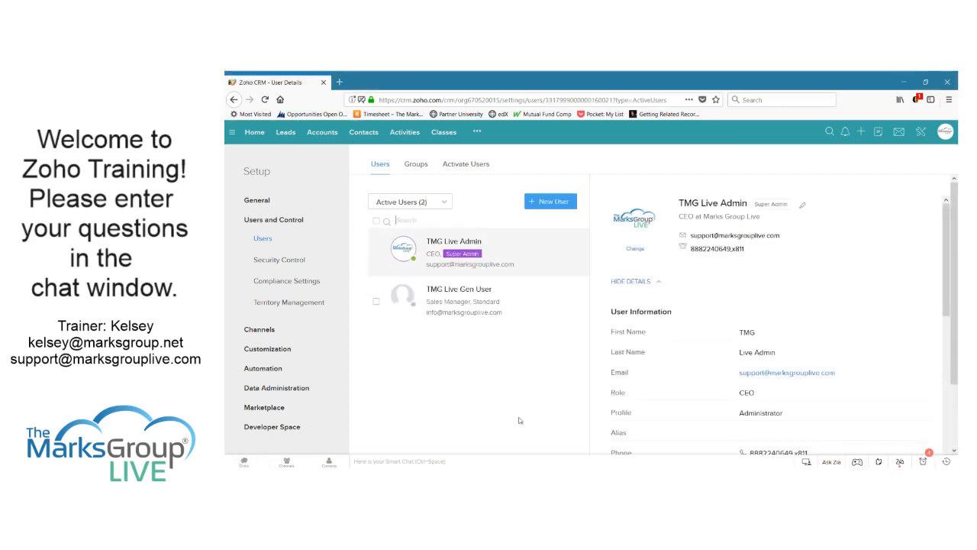
click(513, 294)
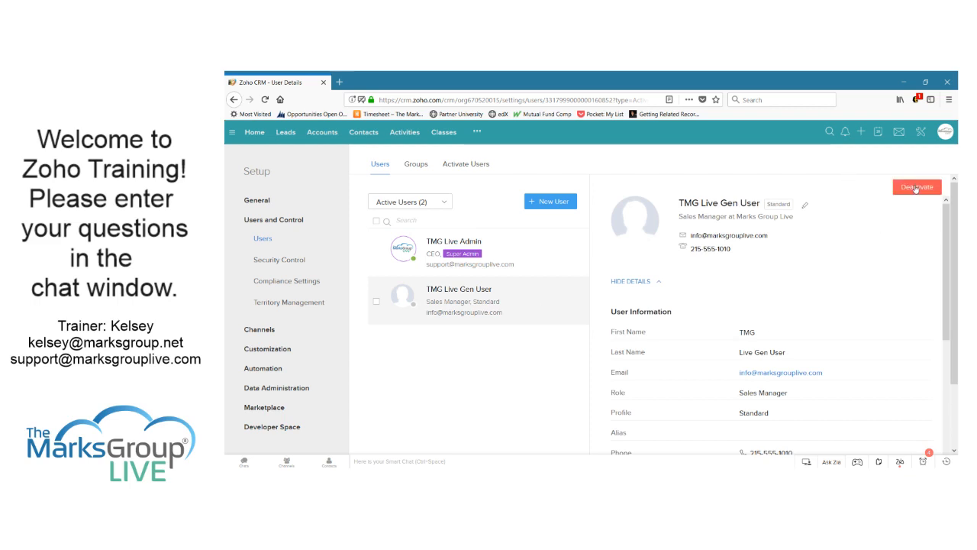
click(519, 264)
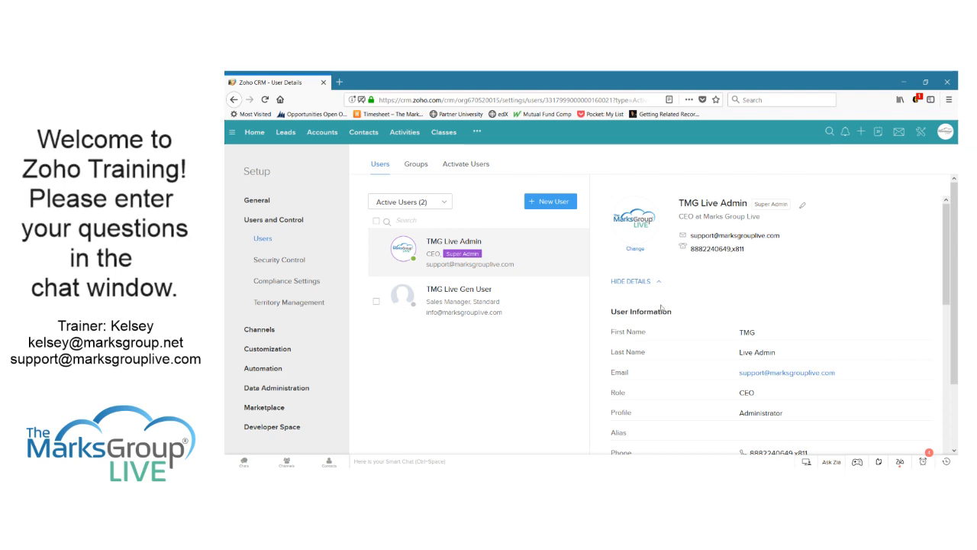
click(585, 304)
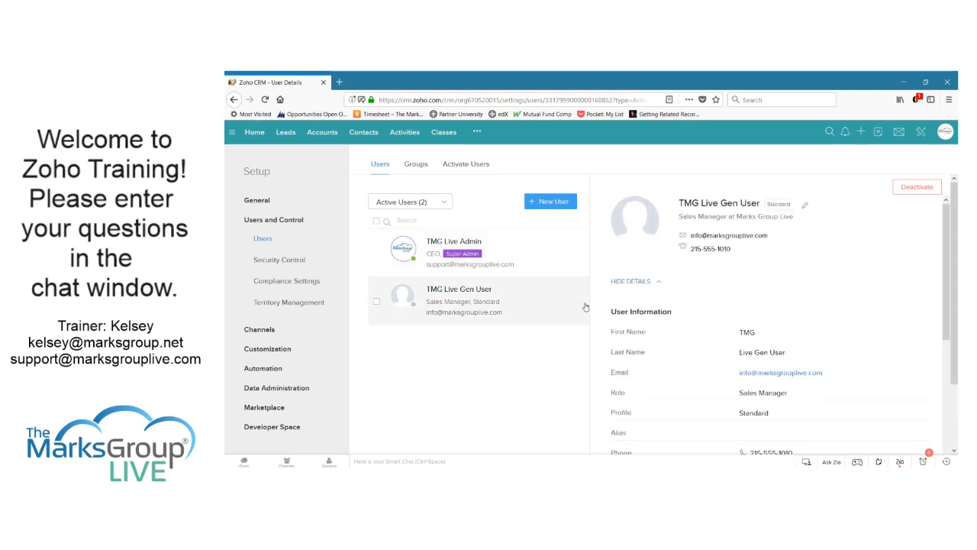
click(917, 189)
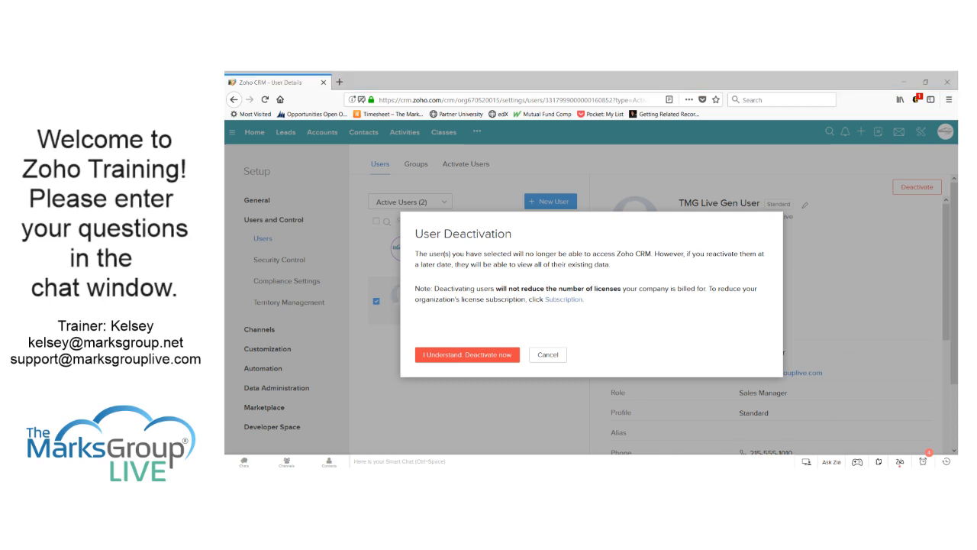
Cancel the User Deactivation confirmation so the Sales Manager user stays active
click(786, 117)
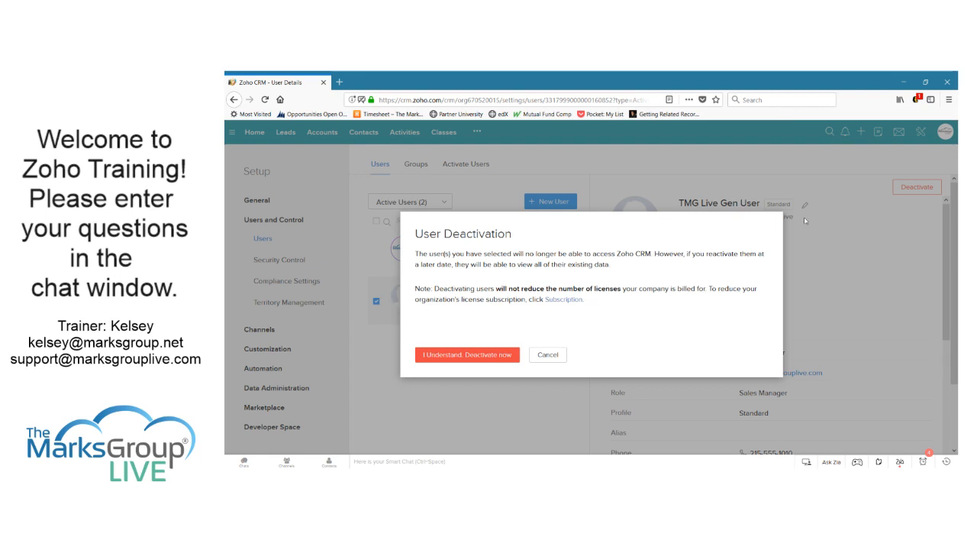
click(547, 354)
Filter to Inactive Users (none), switch back to Active Users, and scroll the Sales Manager's details
click(449, 205)
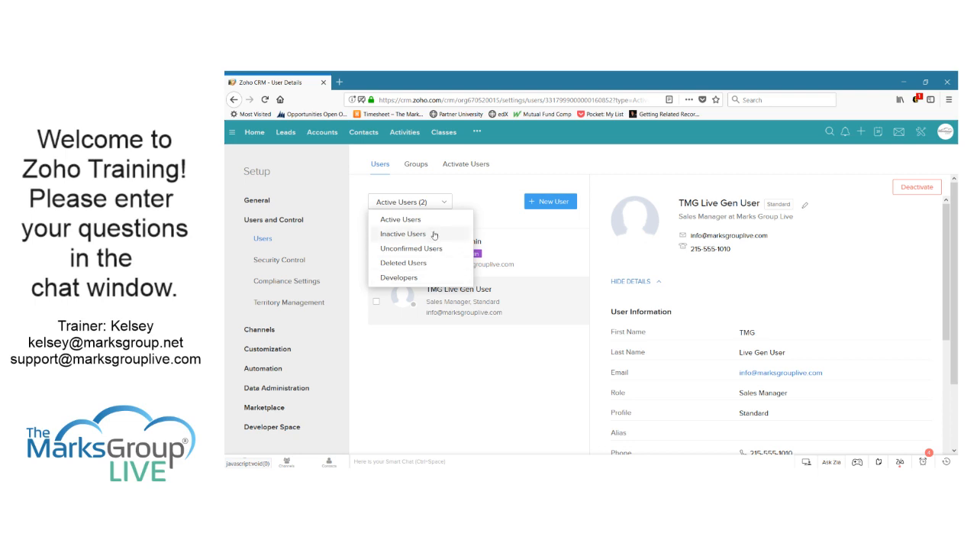
click(433, 233)
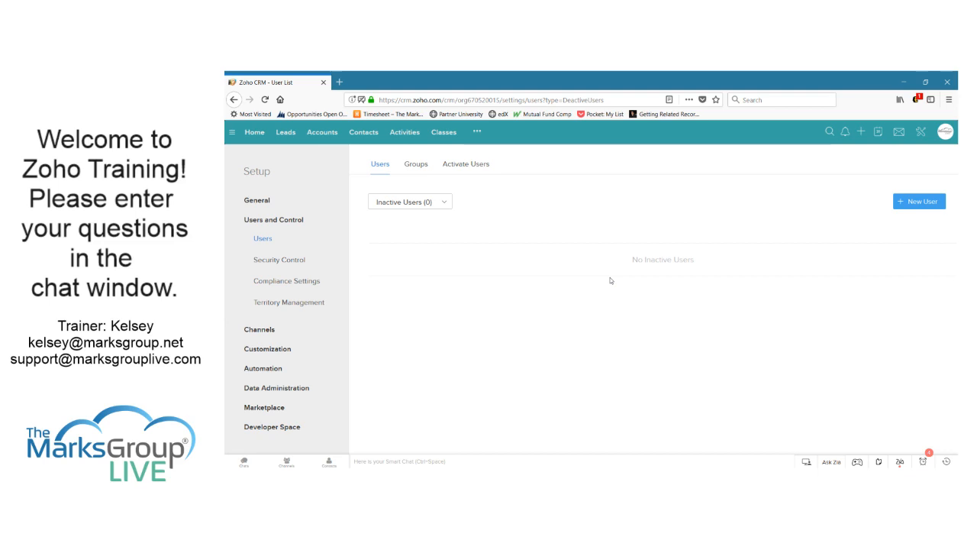
click(441, 202)
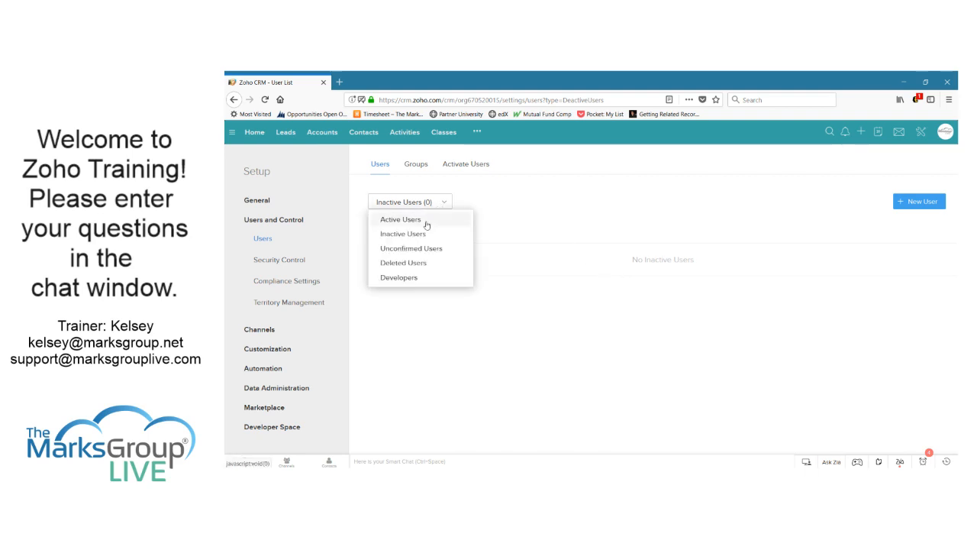
click(426, 222)
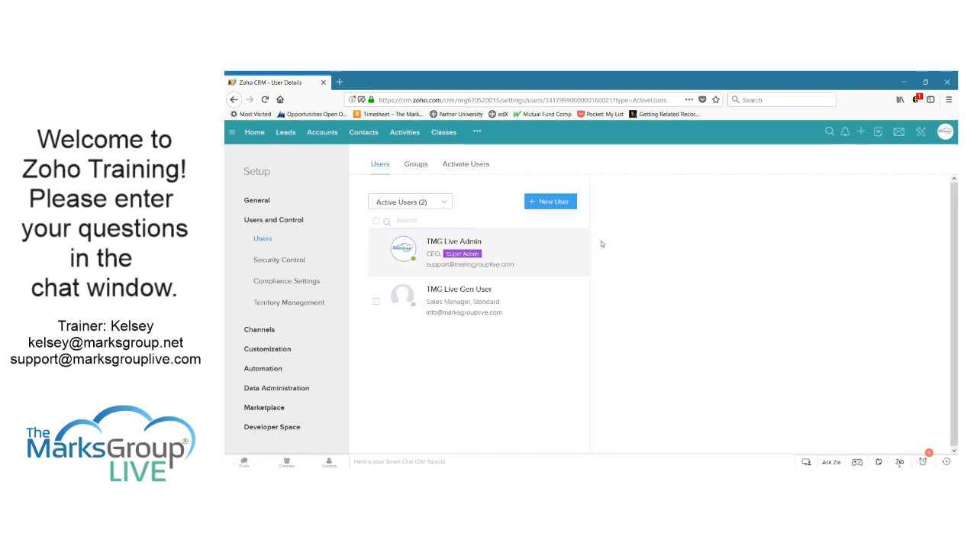
click(552, 295)
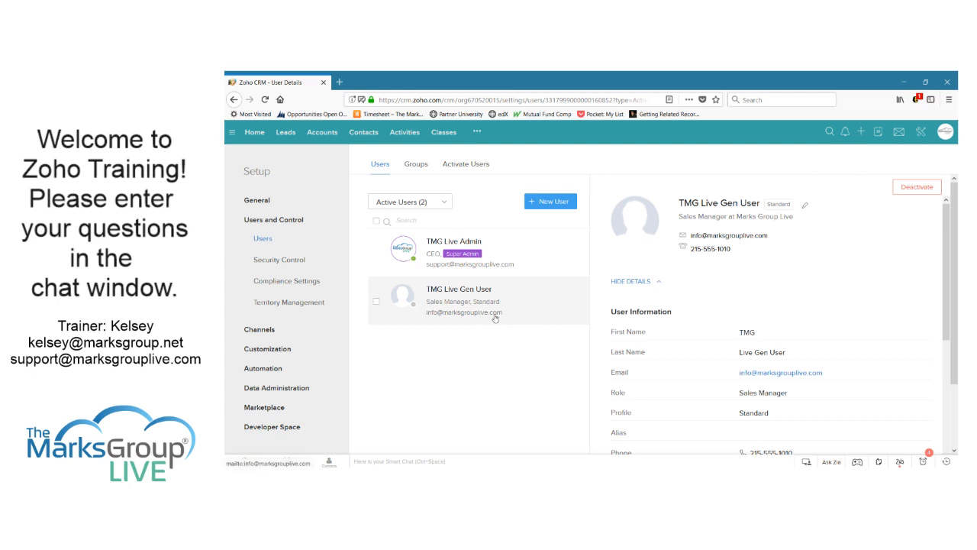
scroll(668, 277, down, 10)
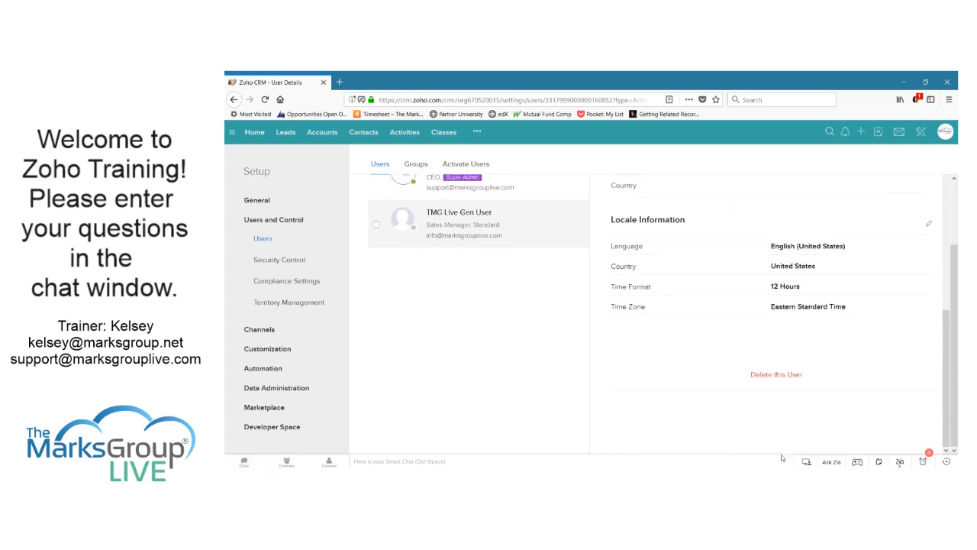
click(776, 377)
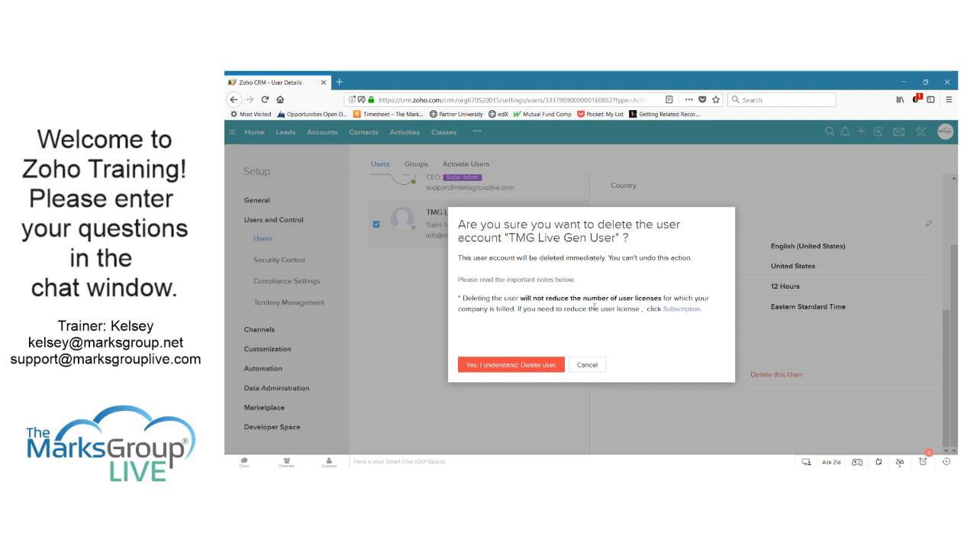
click(593, 367)
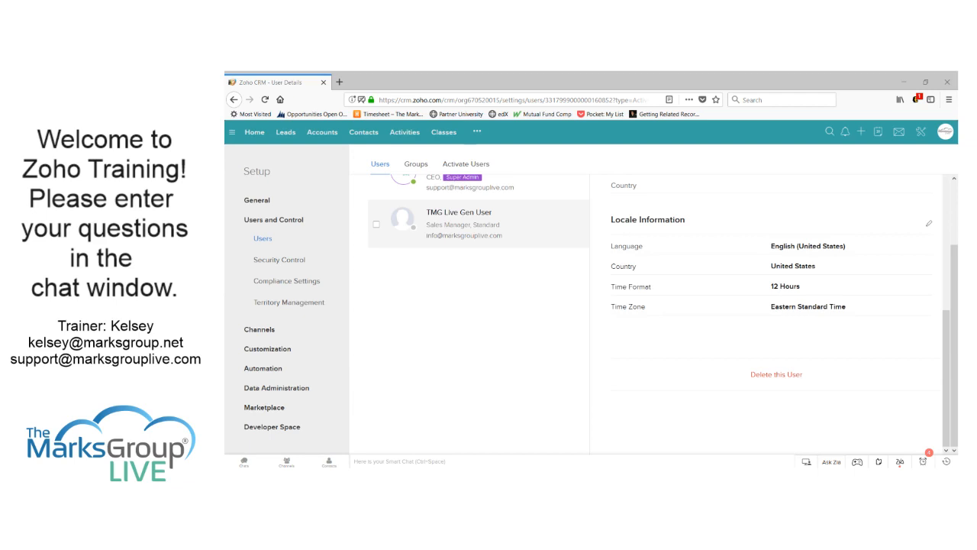
click(785, 151)
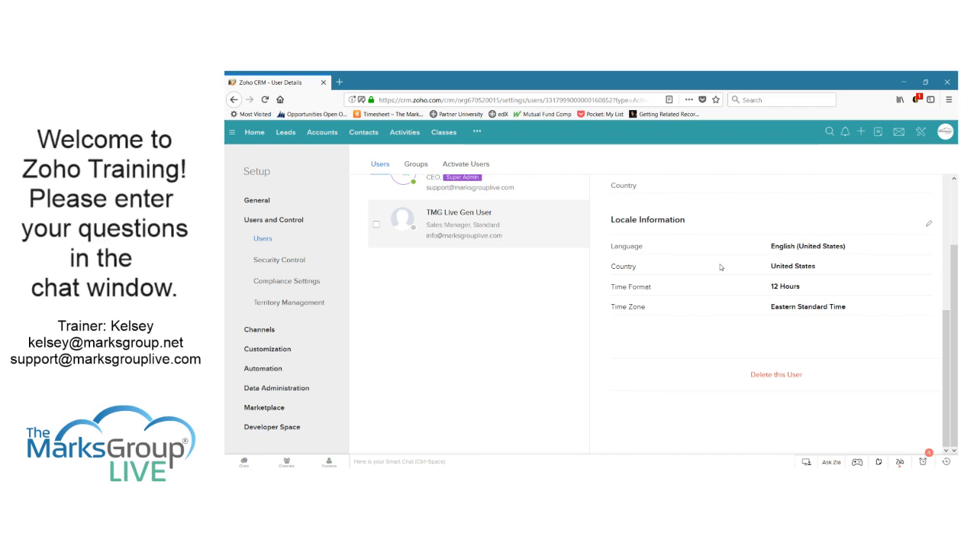
Switch to the Accounts module showing All Accounts, 26 records
click(322, 133)
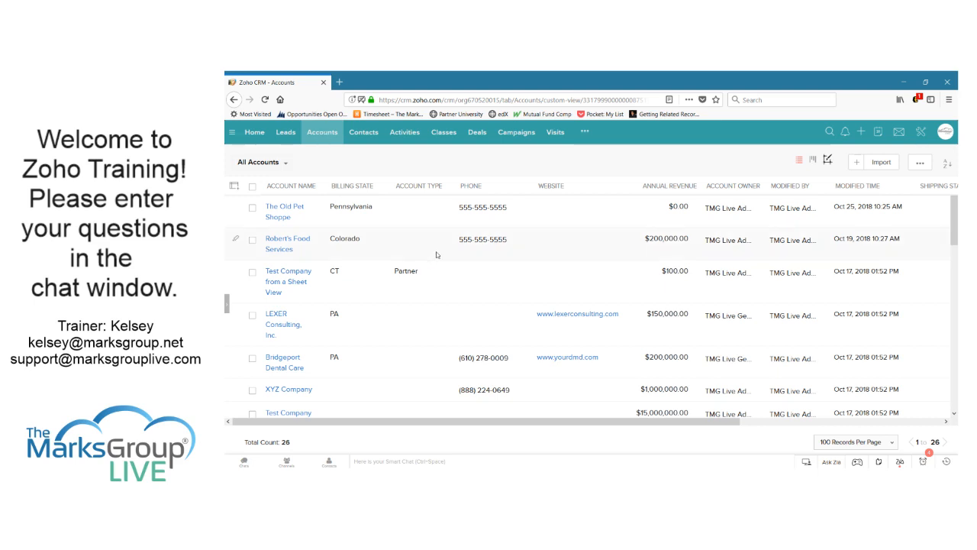
Select all 26 accounts after briefly toggling The Old Pet Shoppe's checkbox
click(251, 187)
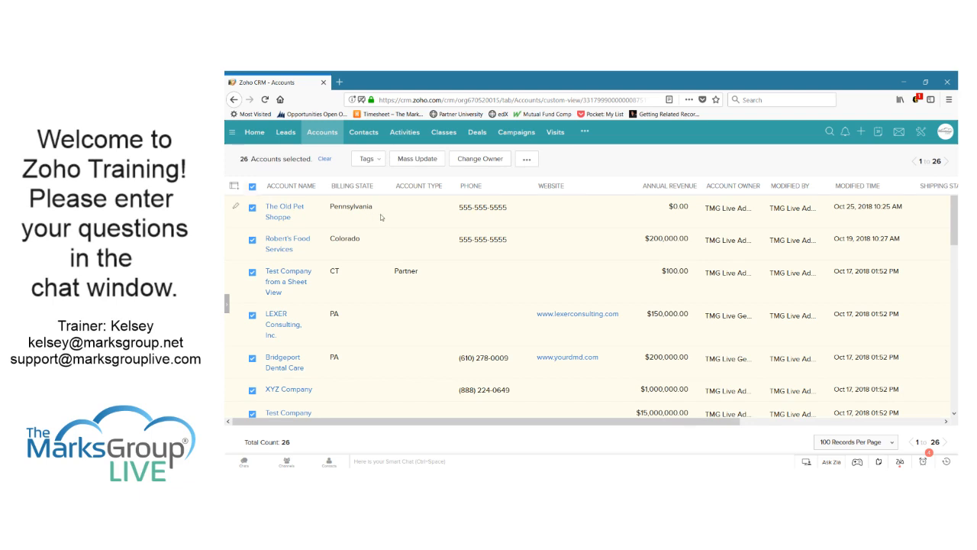
click(252, 187)
click(252, 207)
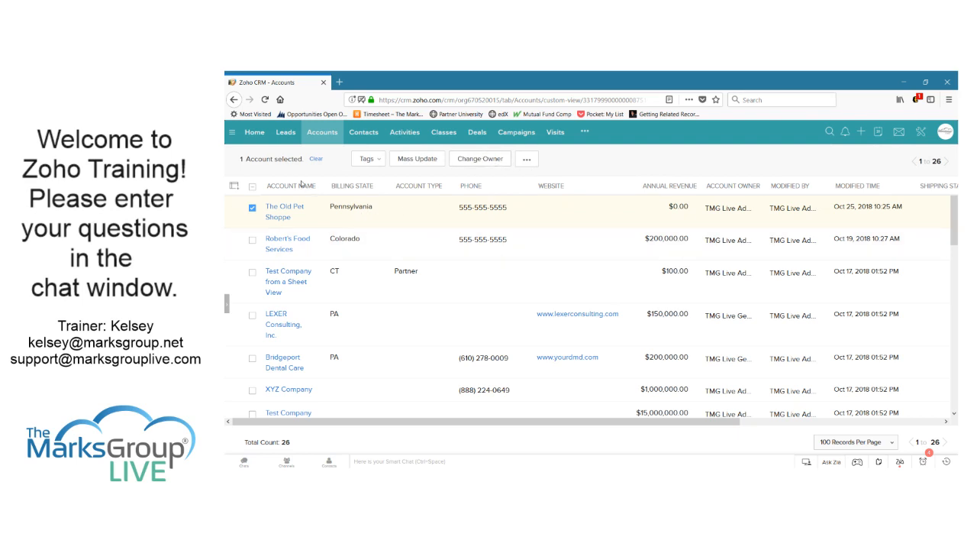
click(252, 187)
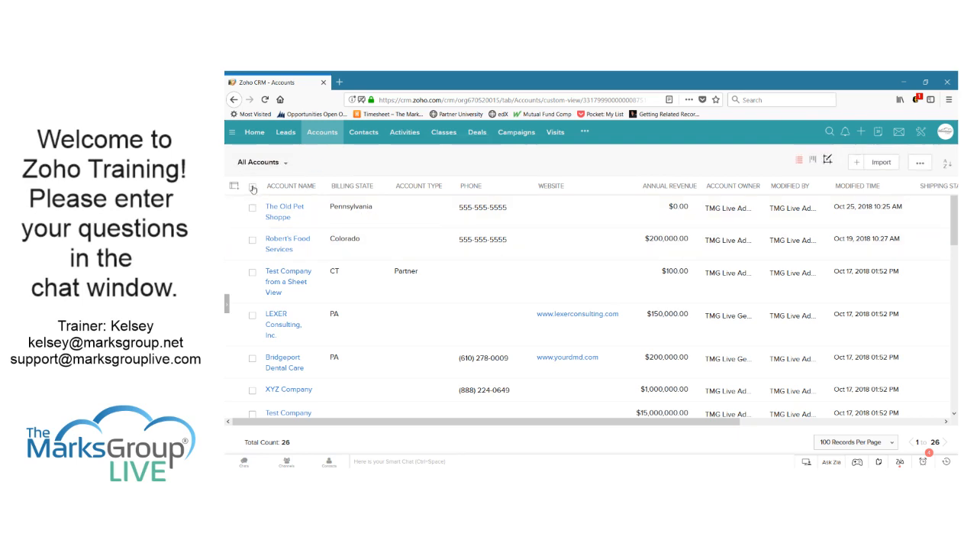
click(252, 187)
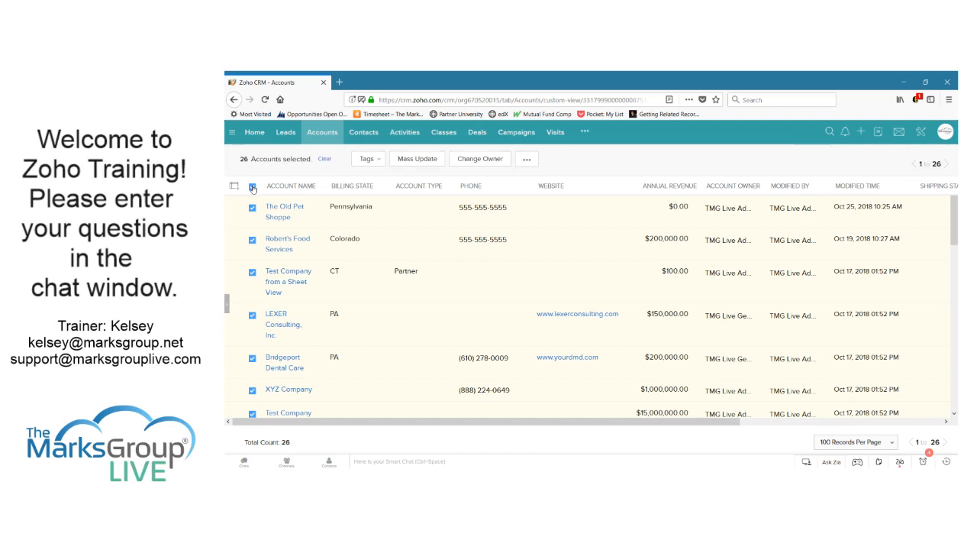
Review the Change Owner user choices for the selected accounts, cancel without changing, and go to Setup
click(532, 161)
click(605, 160)
click(480, 160)
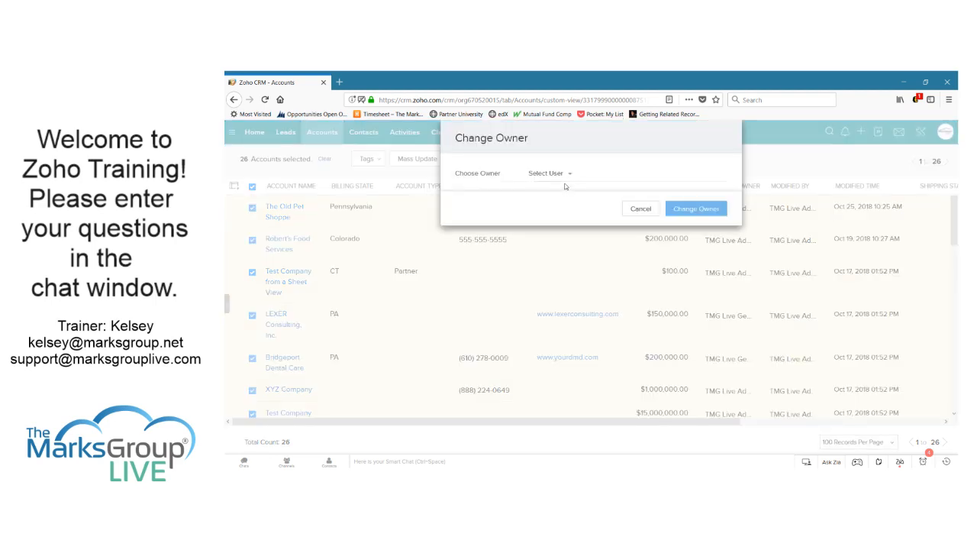
click(559, 175)
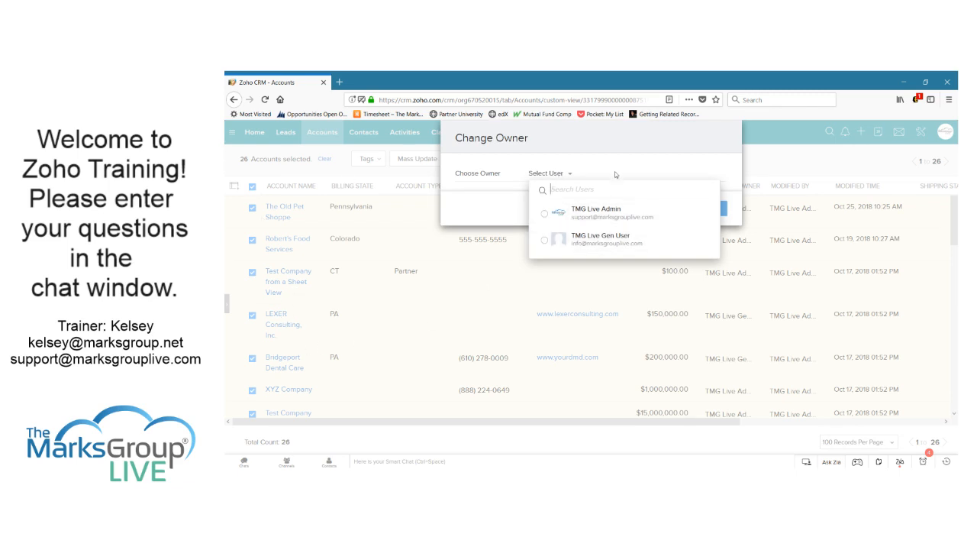
click(734, 191)
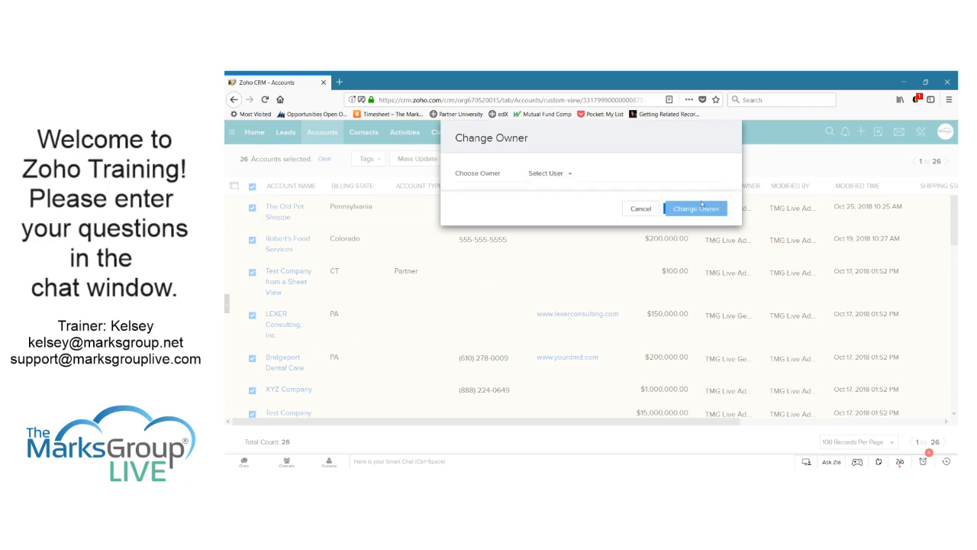
click(631, 208)
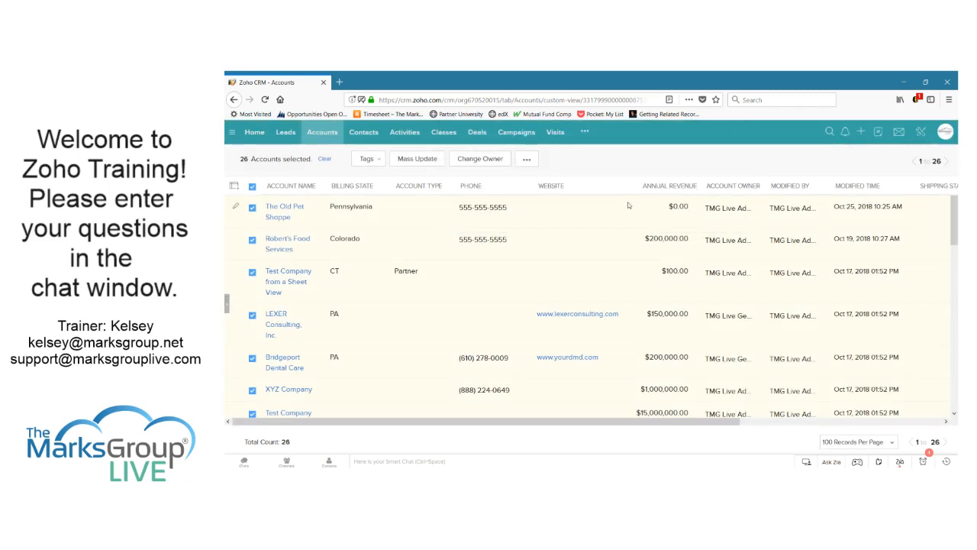
click(921, 131)
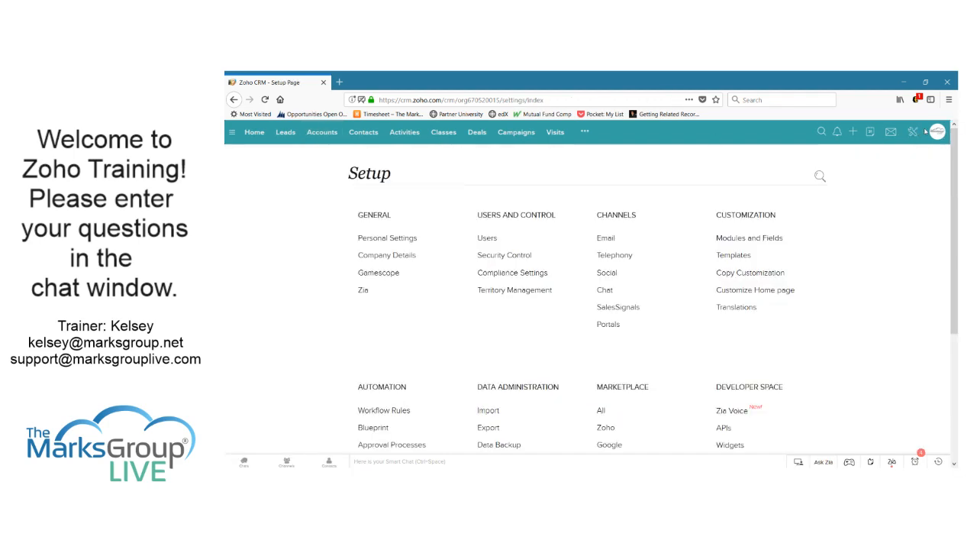
Go from the Users settings to the Groups tab listing Sales, Marketing and Service
click(491, 242)
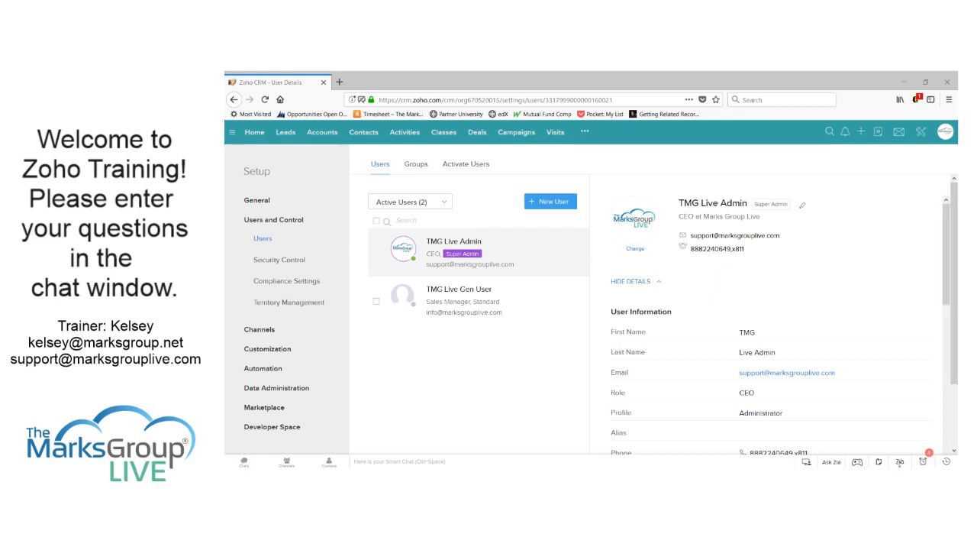
click(587, 303)
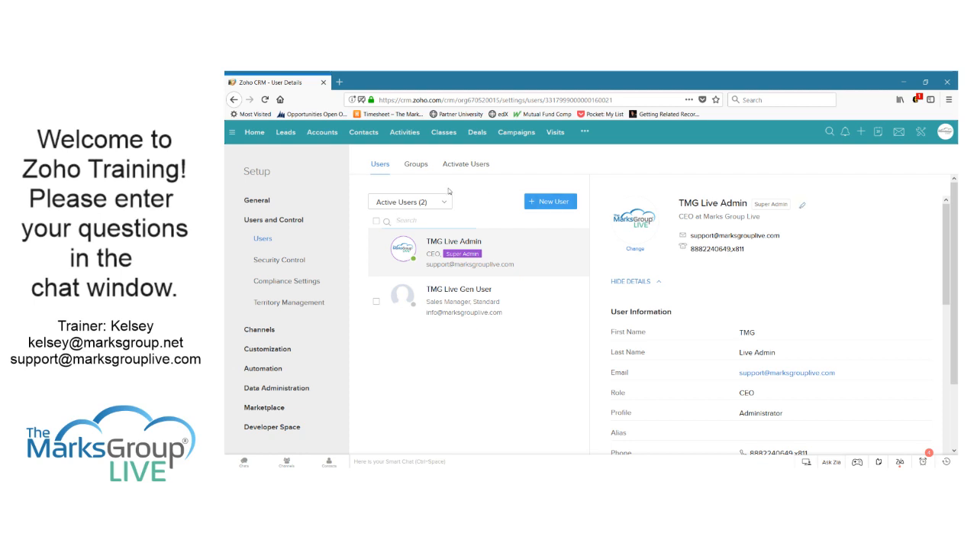
click(416, 164)
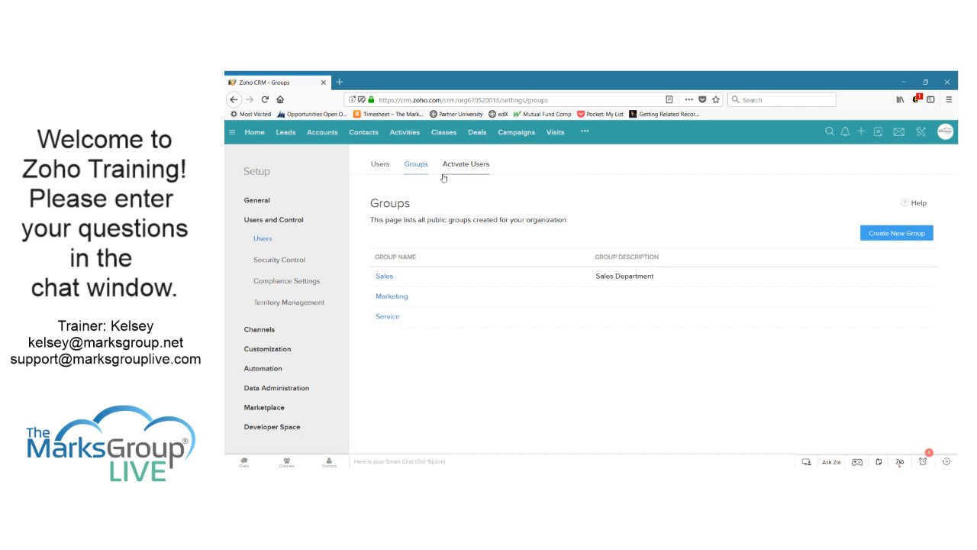
click(393, 297)
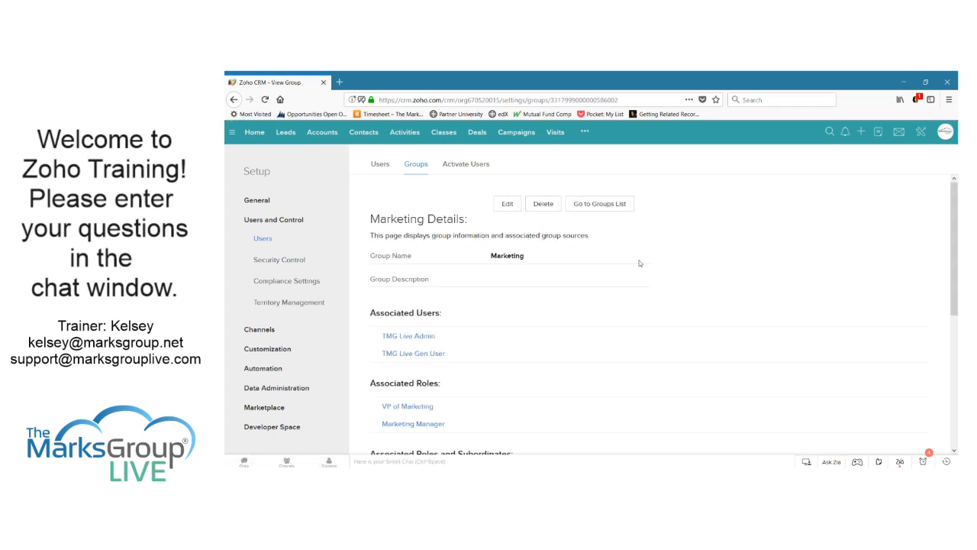
scroll(676, 268, down, 5)
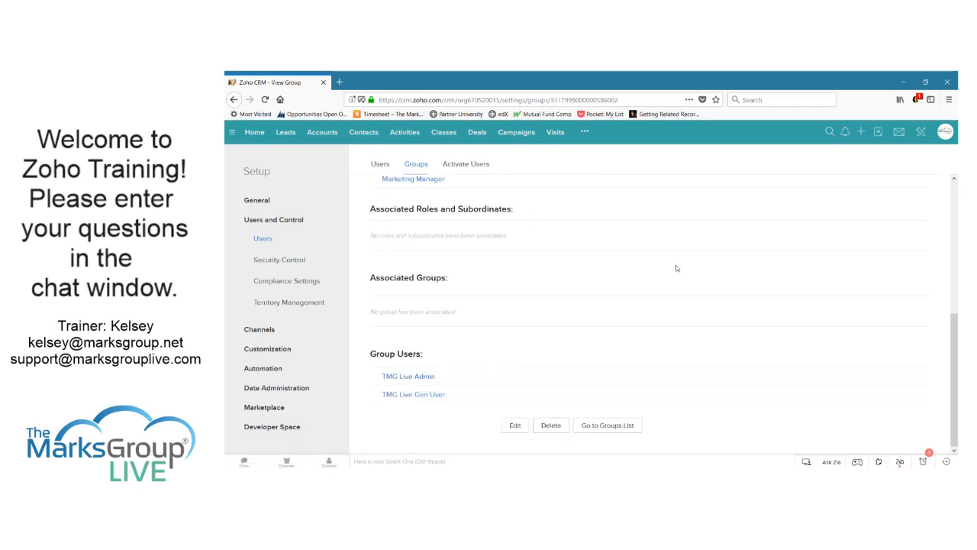
scroll(675, 267, up, 1)
scroll(675, 268, up, 4)
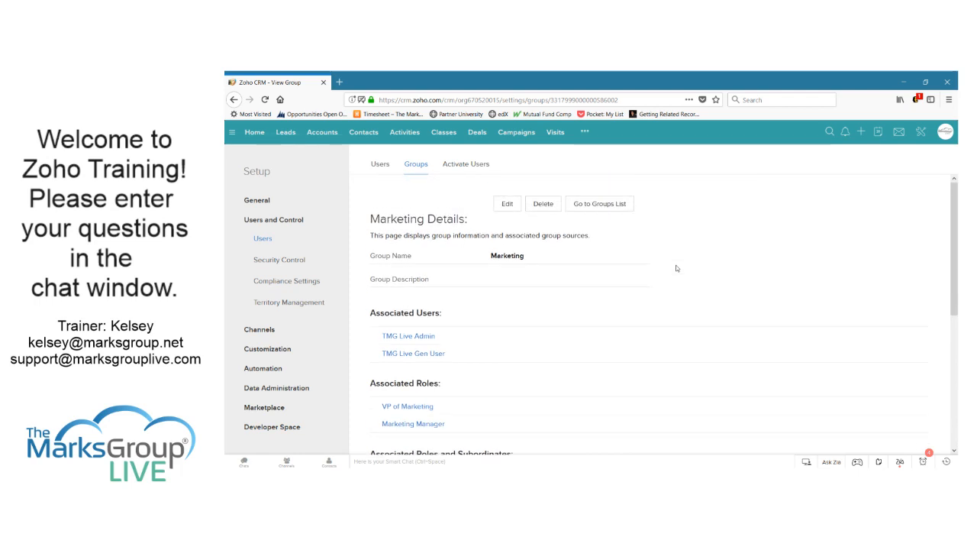
scroll(675, 268, down, 1)
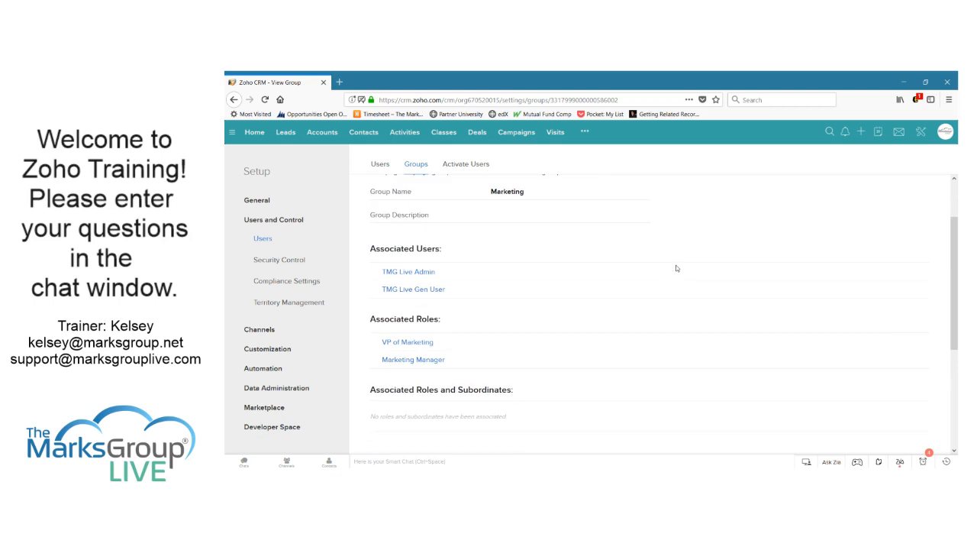
scroll(676, 268, up, 1)
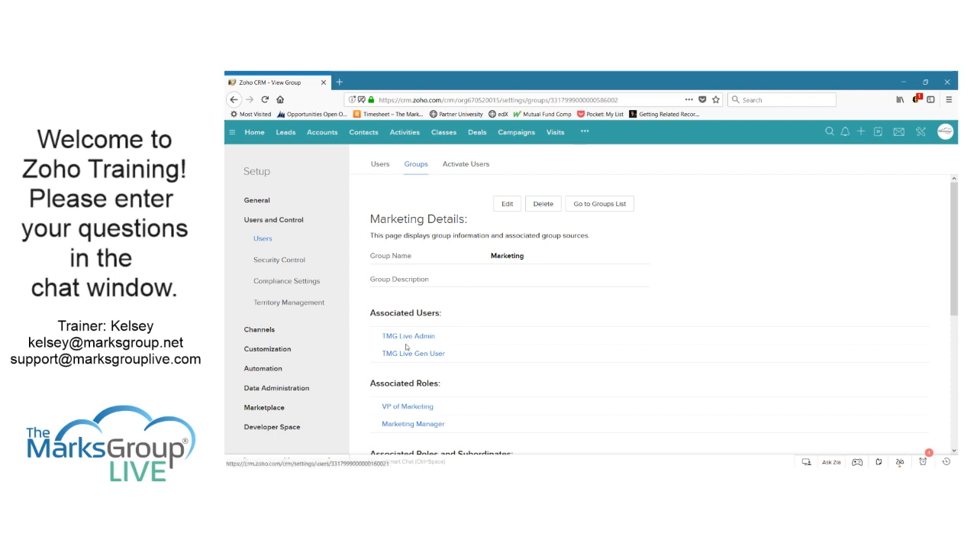
scroll(503, 374, down, 3)
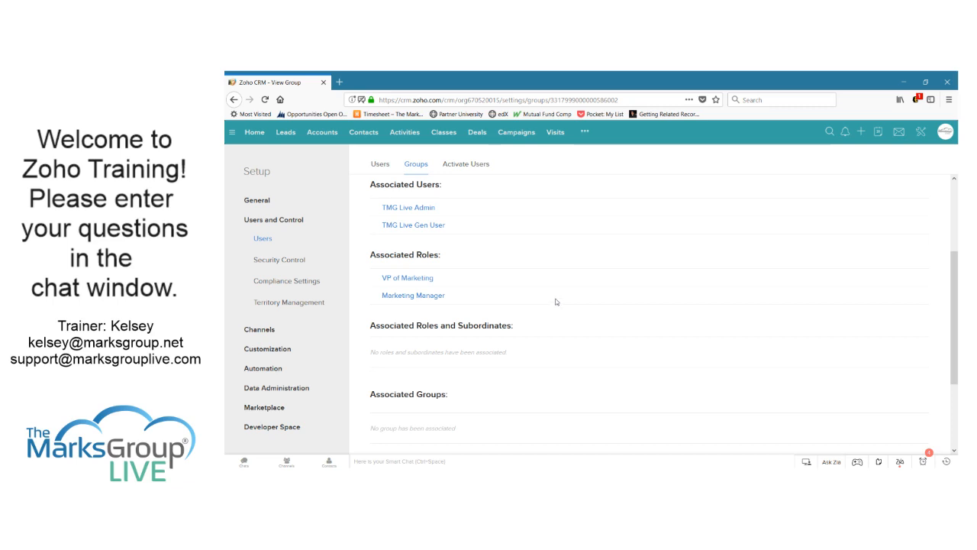
Start a new group named 'Product Management'
click(416, 164)
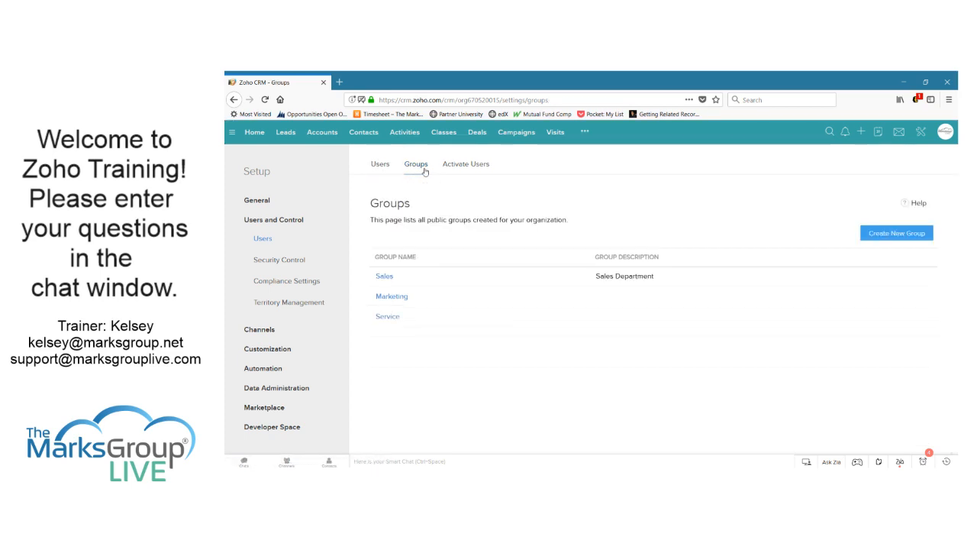
click(896, 235)
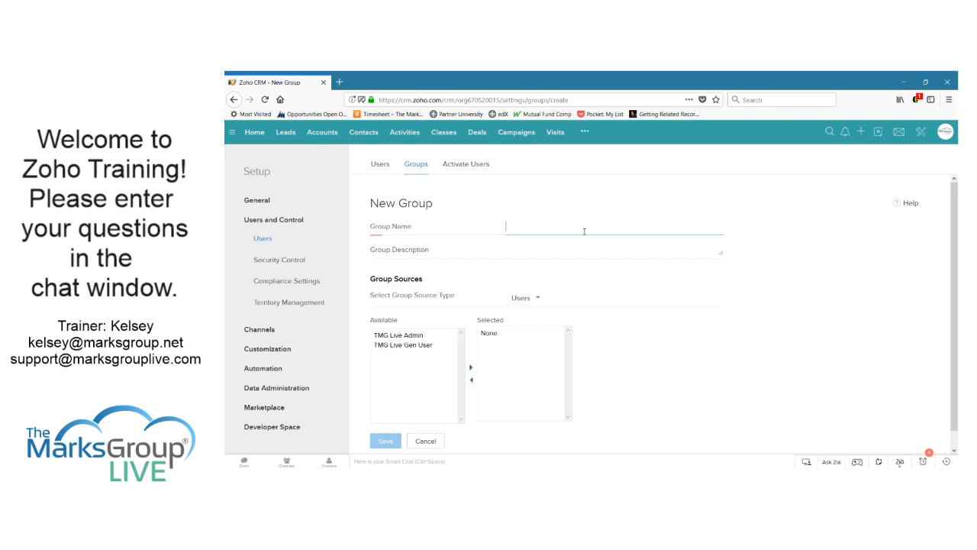
text(Product am)
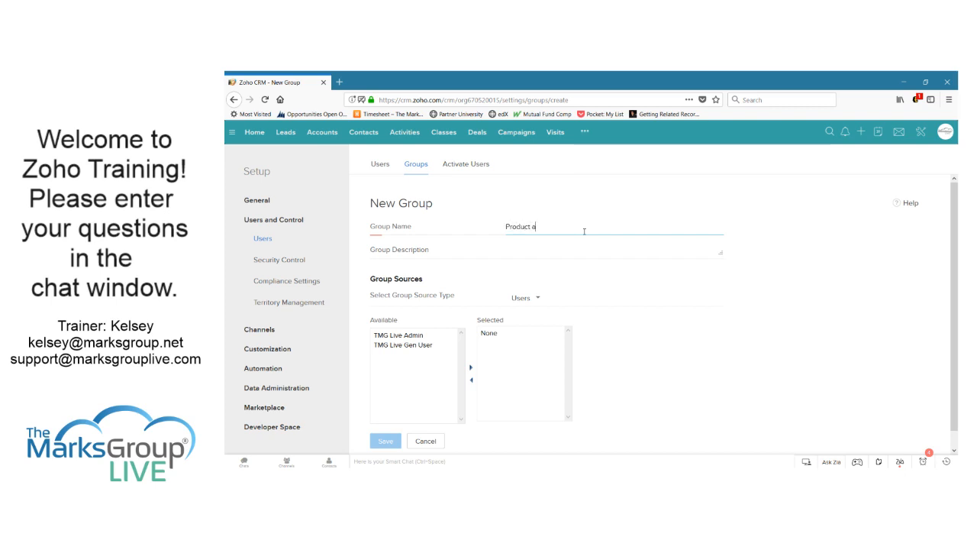
key(BackSpace)
key(BackSpace)
text(Management)
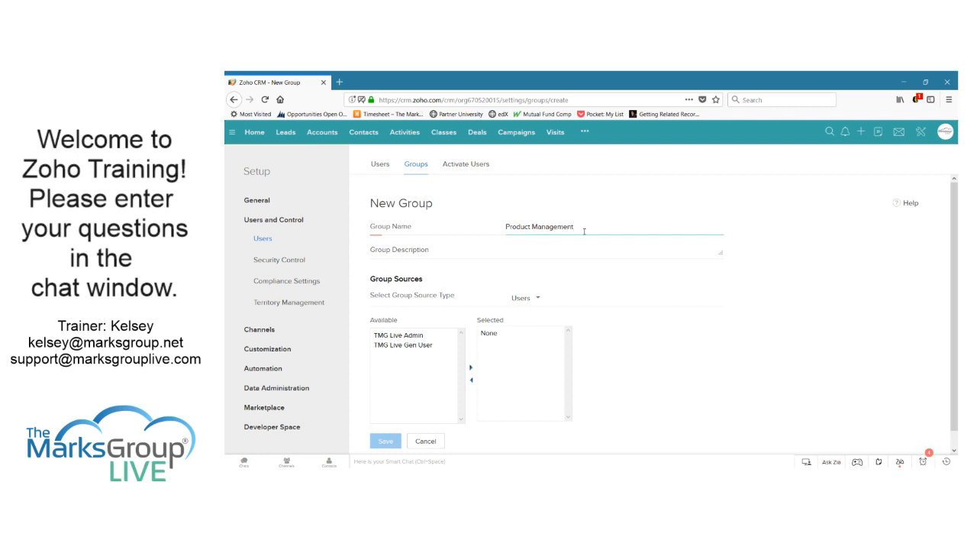
key(Tab)
Add the admin user as a member of the group
click(532, 304)
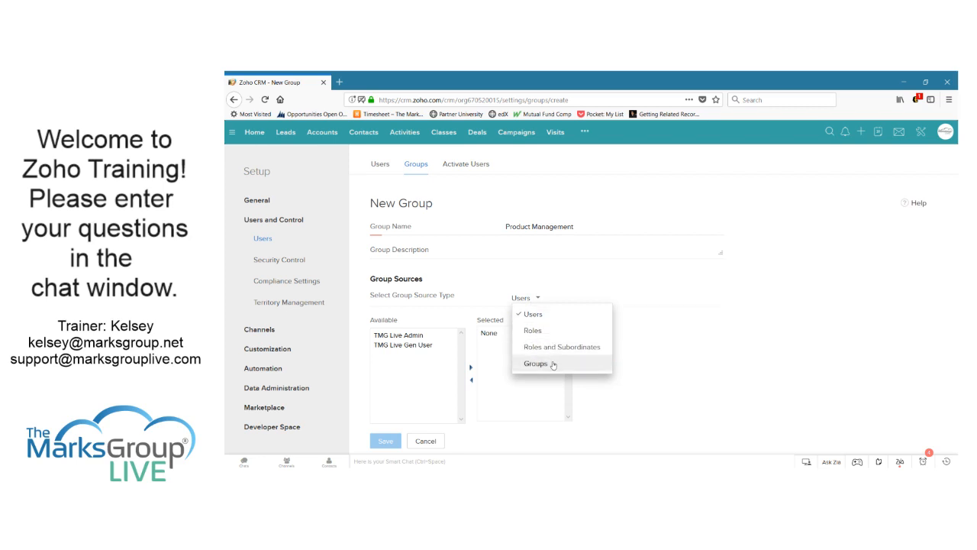
click(745, 369)
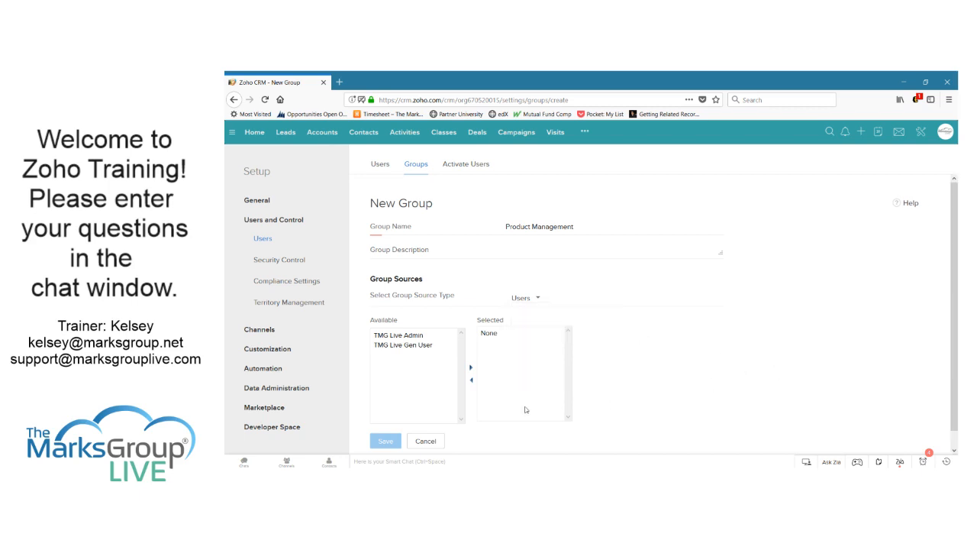
click(412, 335)
click(471, 367)
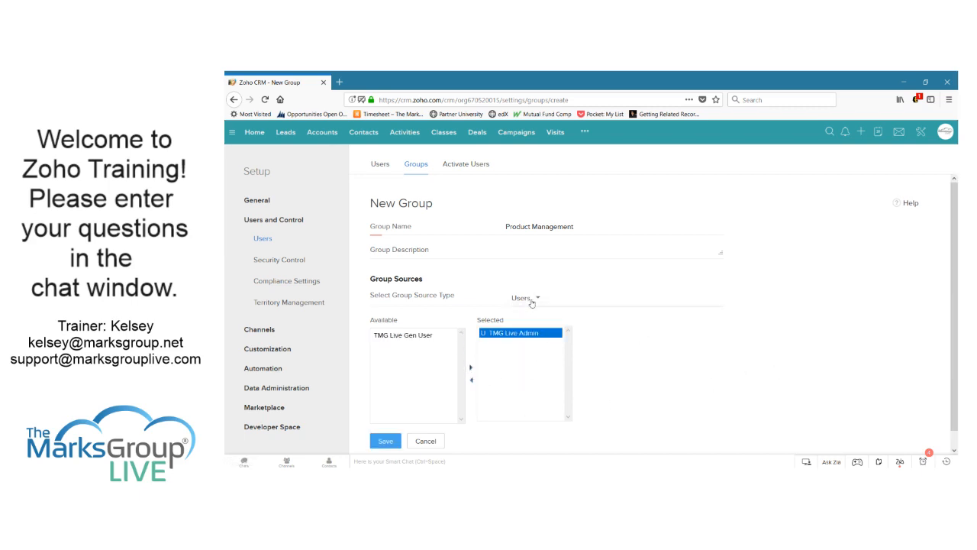
Switch the source type to Roles and add the VP of Service and CEO roles
click(532, 303)
click(527, 327)
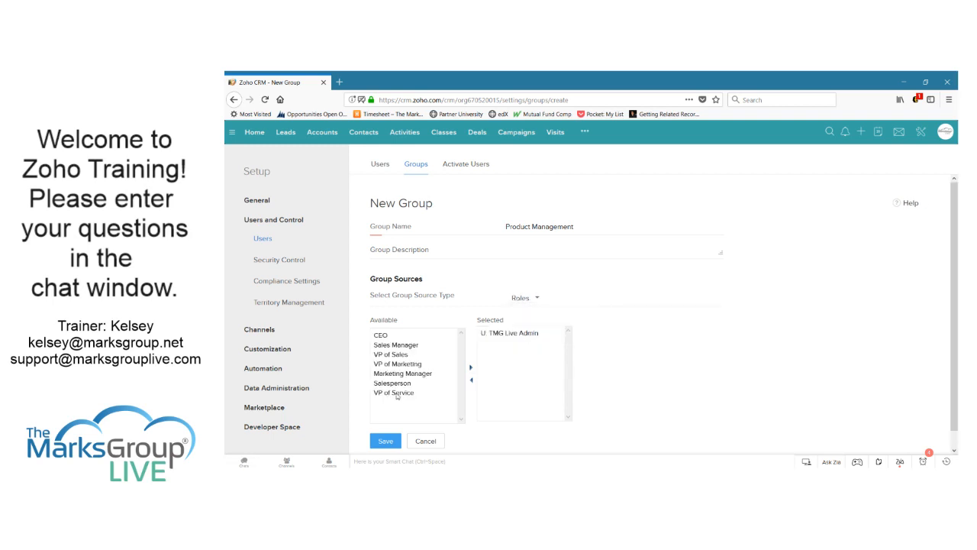
click(396, 394)
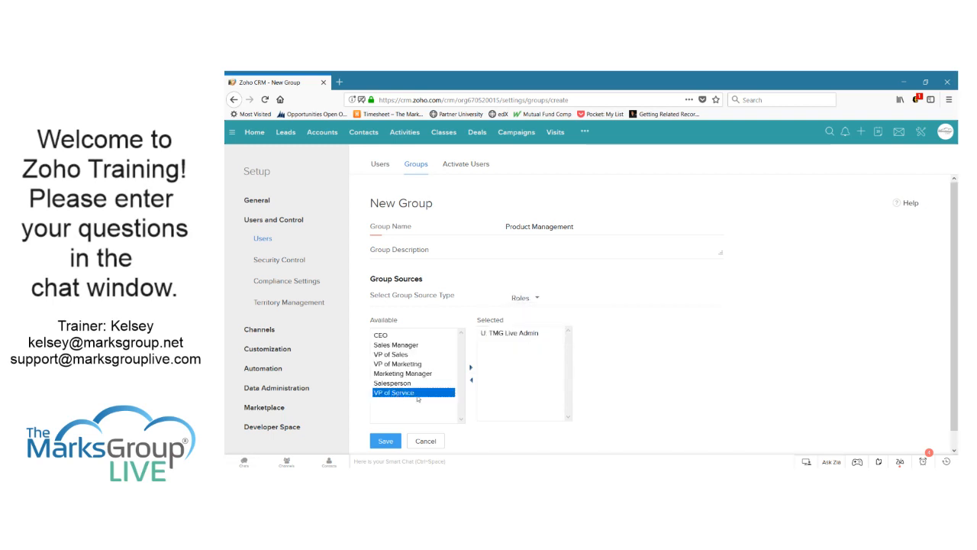
click(471, 368)
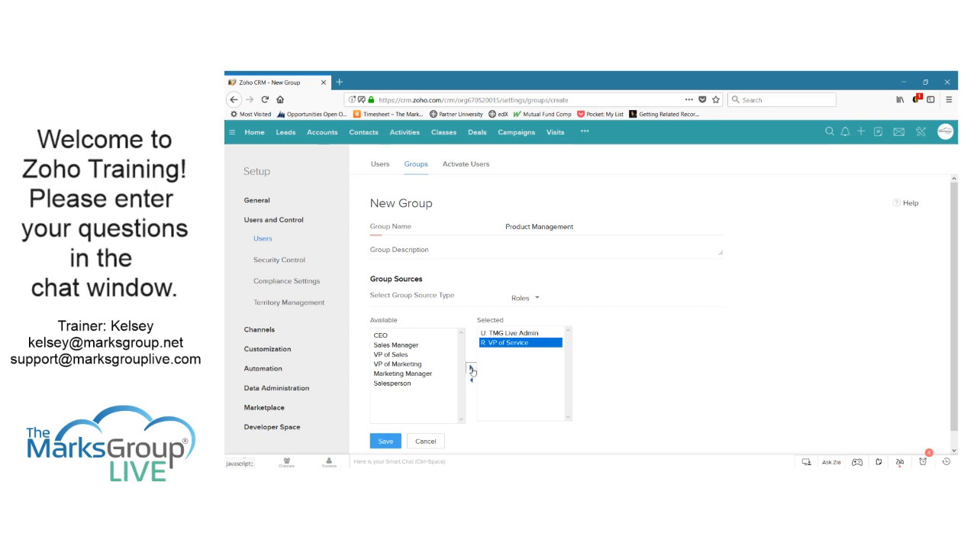
click(383, 336)
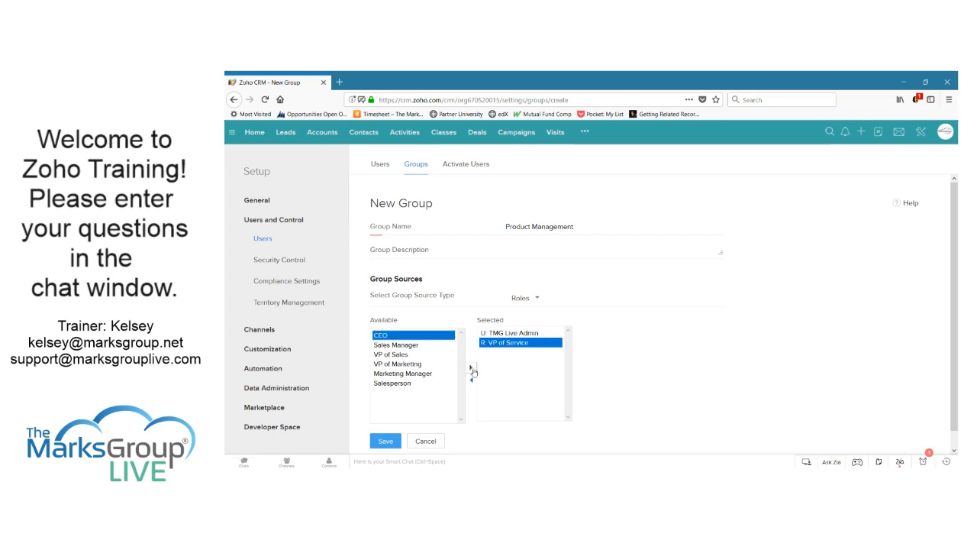
click(471, 368)
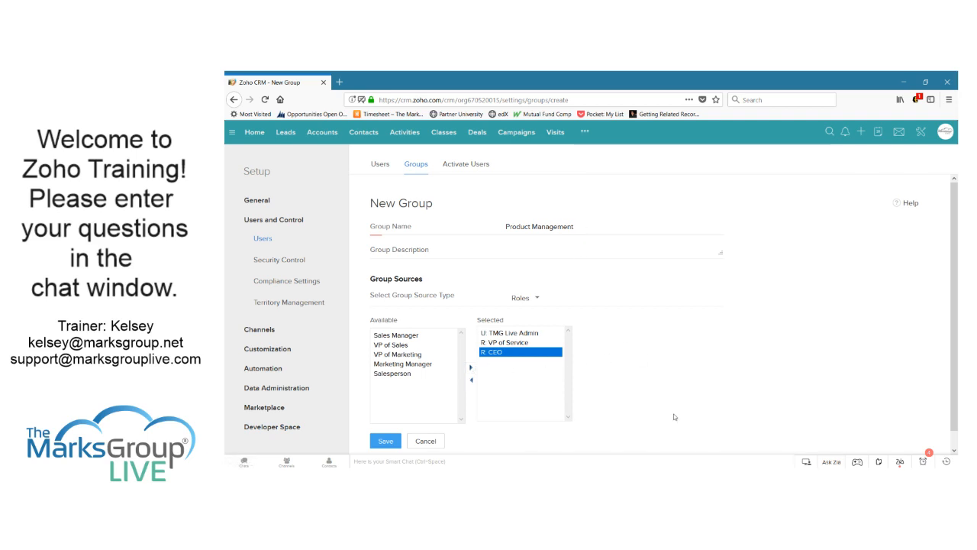
scroll(648, 359, down, 1)
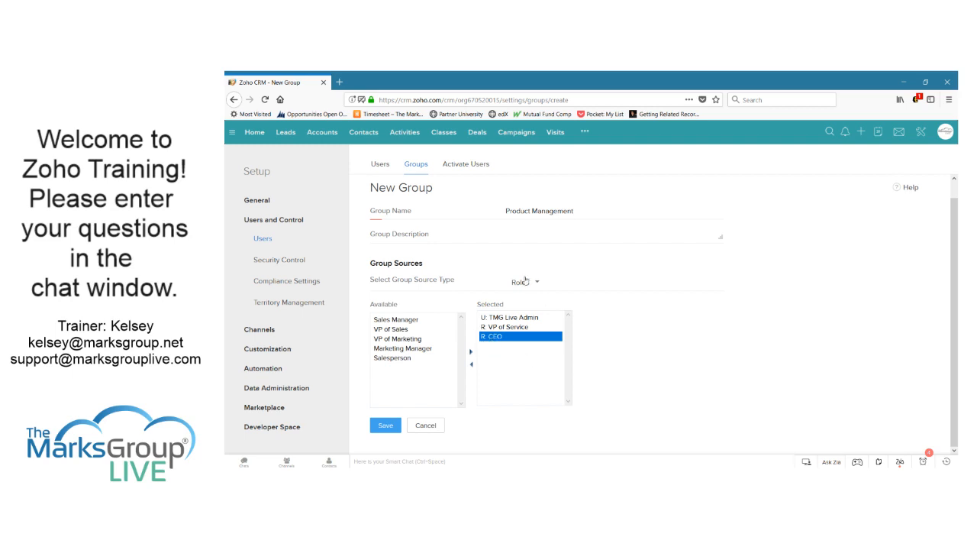
Save the Product Management group, review its details, then go to Security Control
click(386, 426)
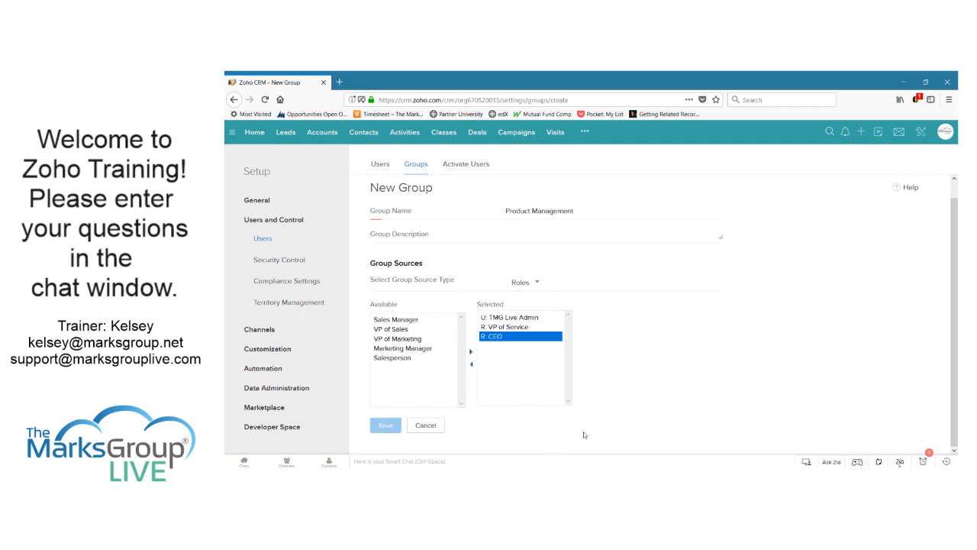
scroll(597, 341, down, 5)
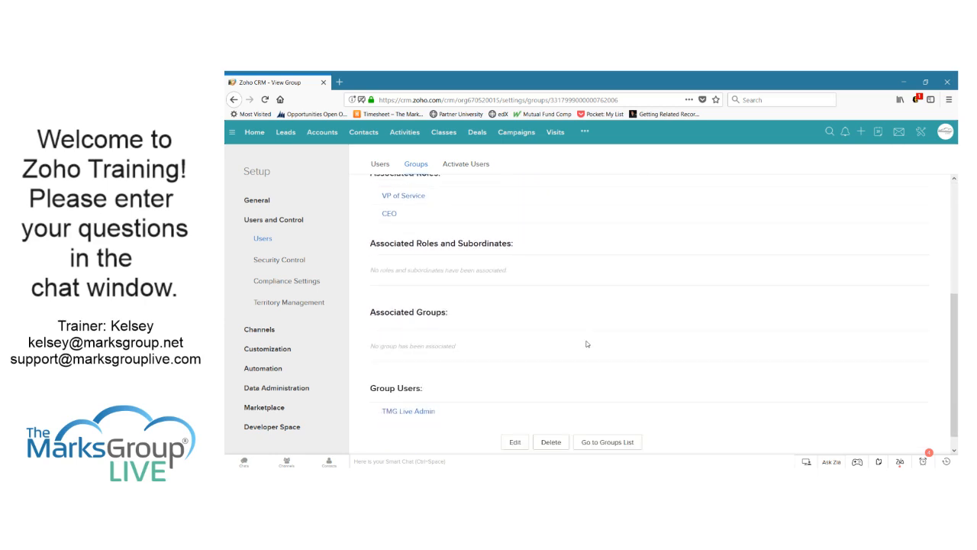
scroll(446, 229, up, 1)
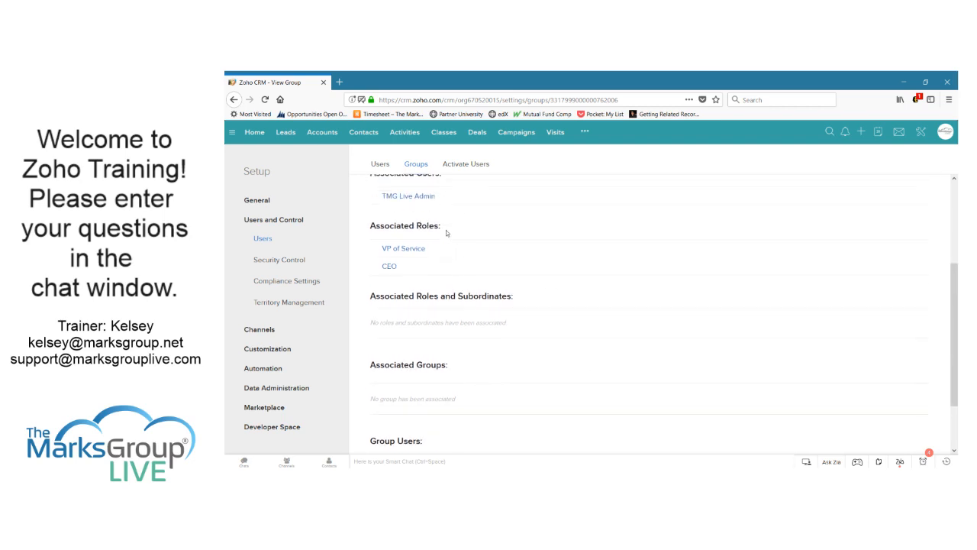
scroll(445, 230, up, 3)
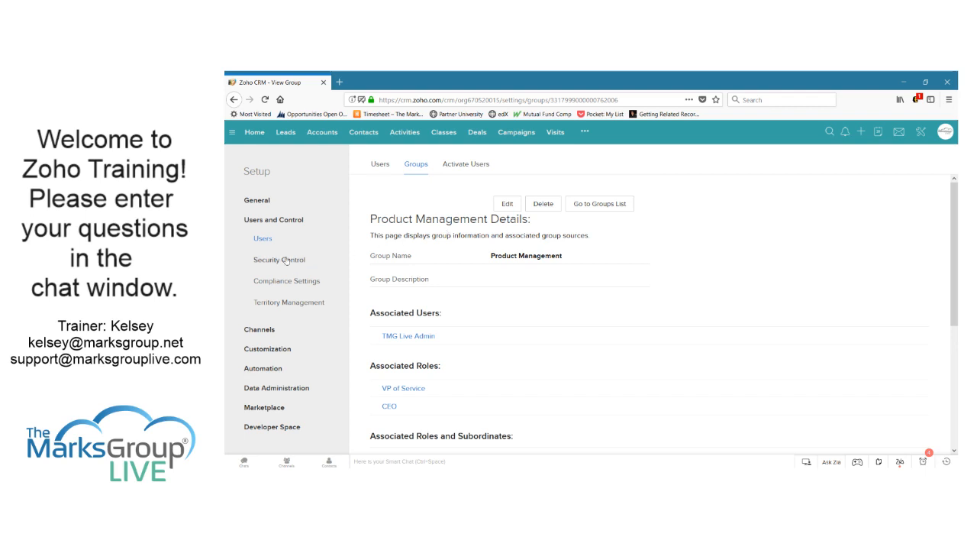
click(284, 261)
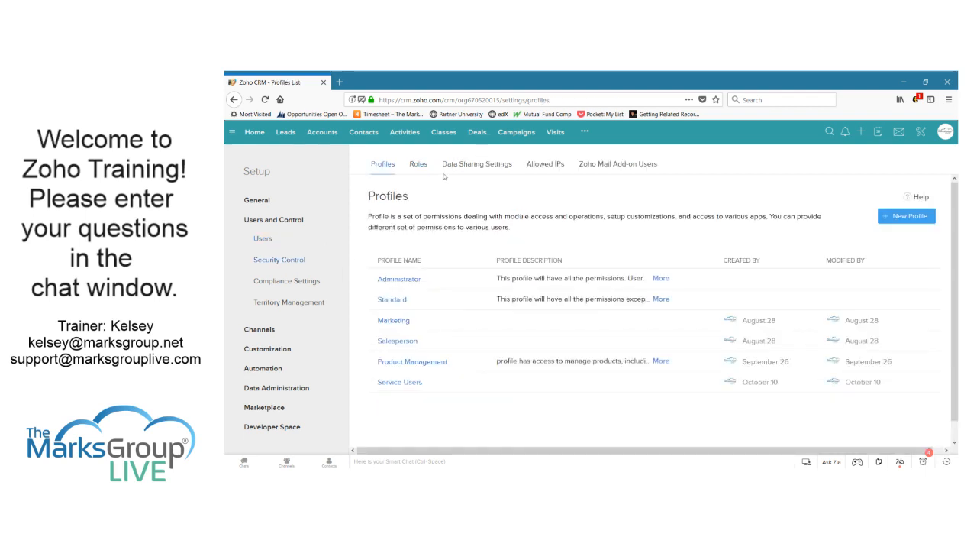
Open Data Sharing Settings and scroll to the Leads, Accounts and Cases sharing rules
click(468, 164)
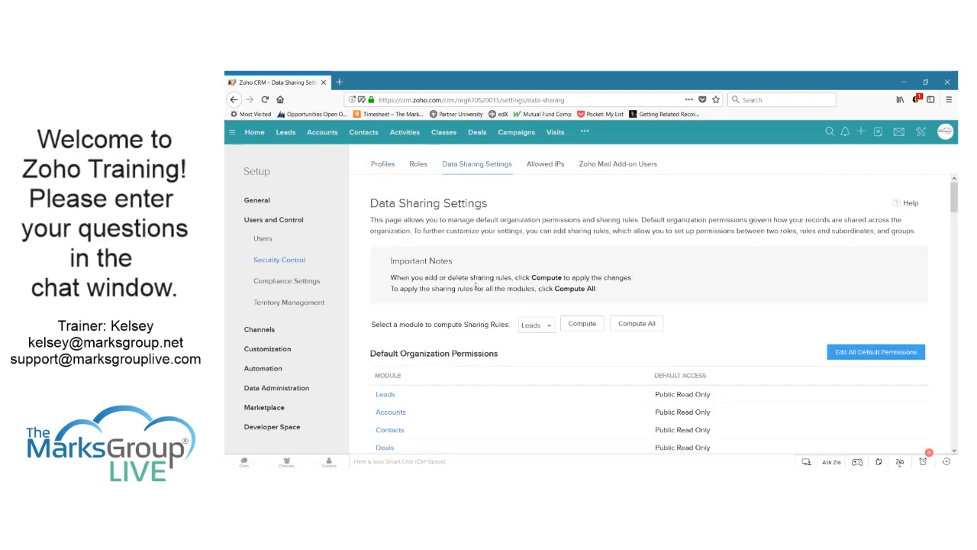
scroll(474, 290, down, 5)
scroll(474, 290, down, 4)
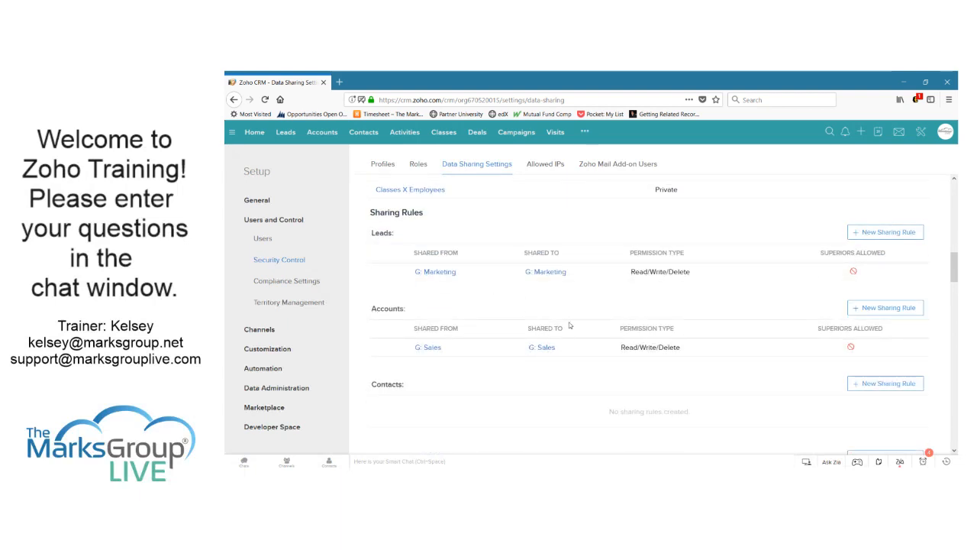
scroll(569, 325, down, 6)
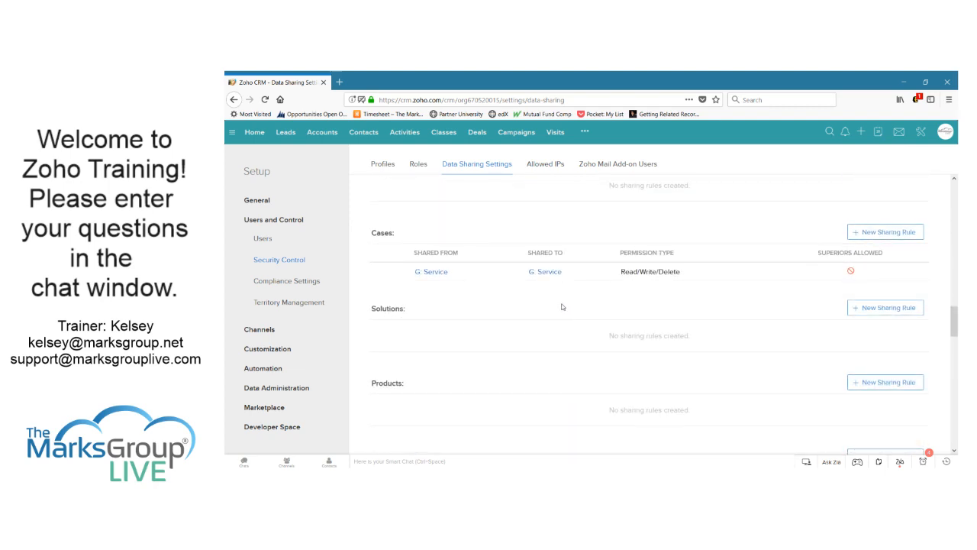
scroll(562, 307, down, 2)
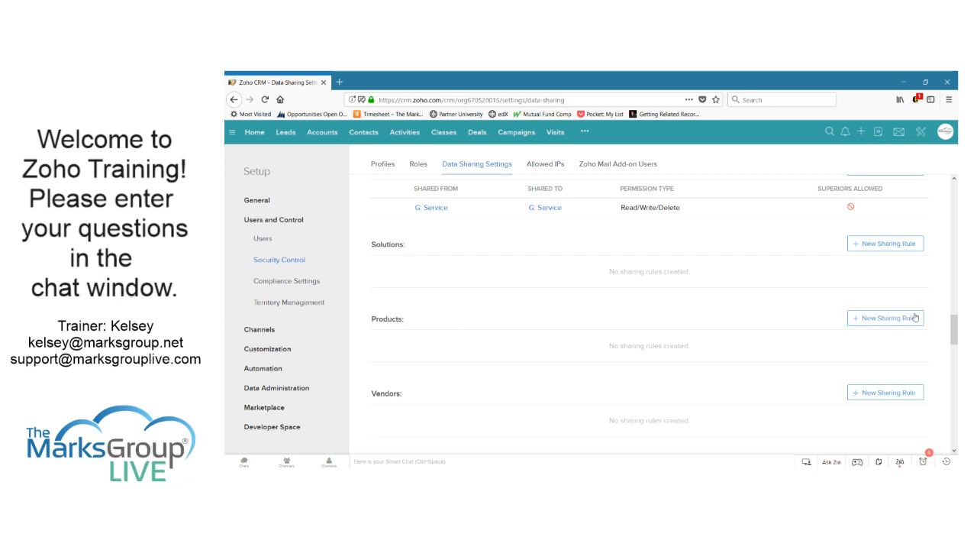
Add a Products rule sharing Product Management group records with Product Management, Read-only
click(915, 317)
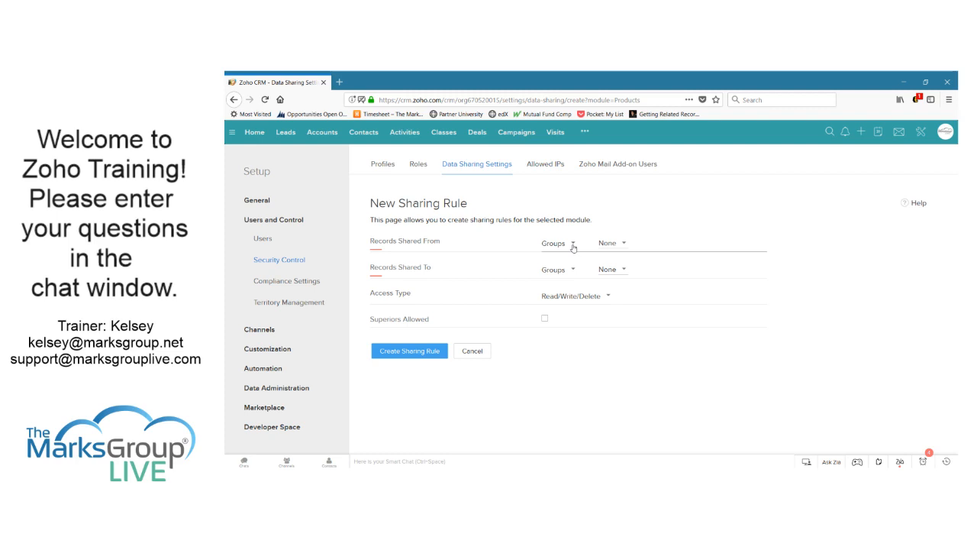
click(620, 245)
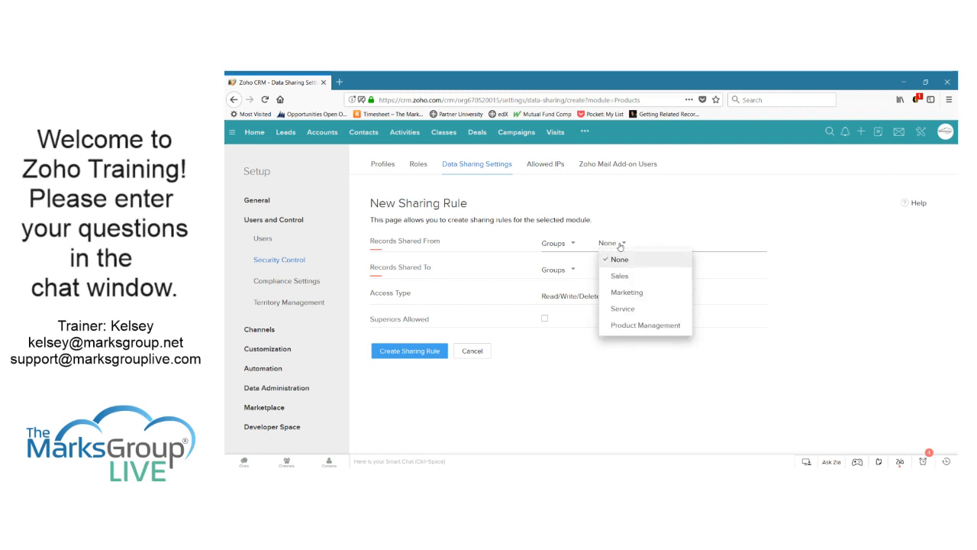
click(639, 332)
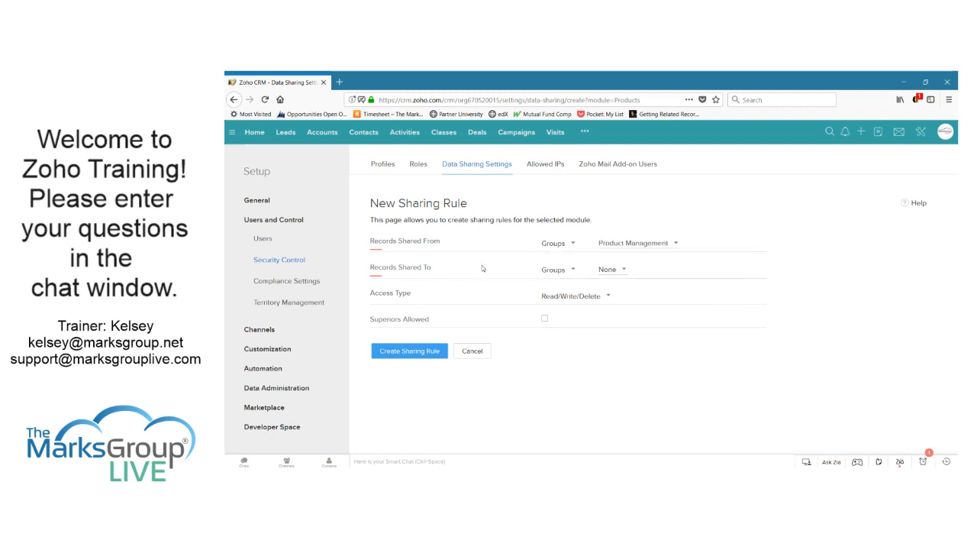
click(618, 271)
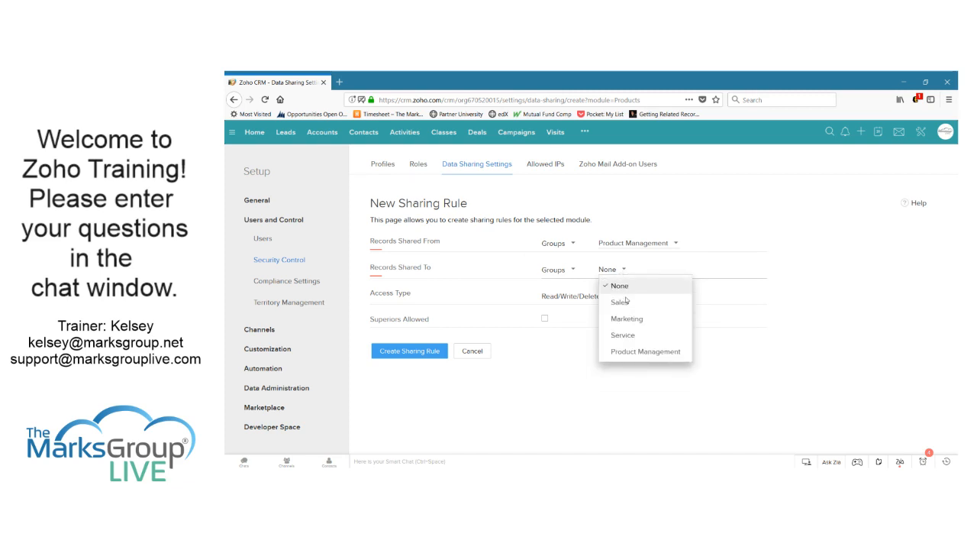
click(642, 351)
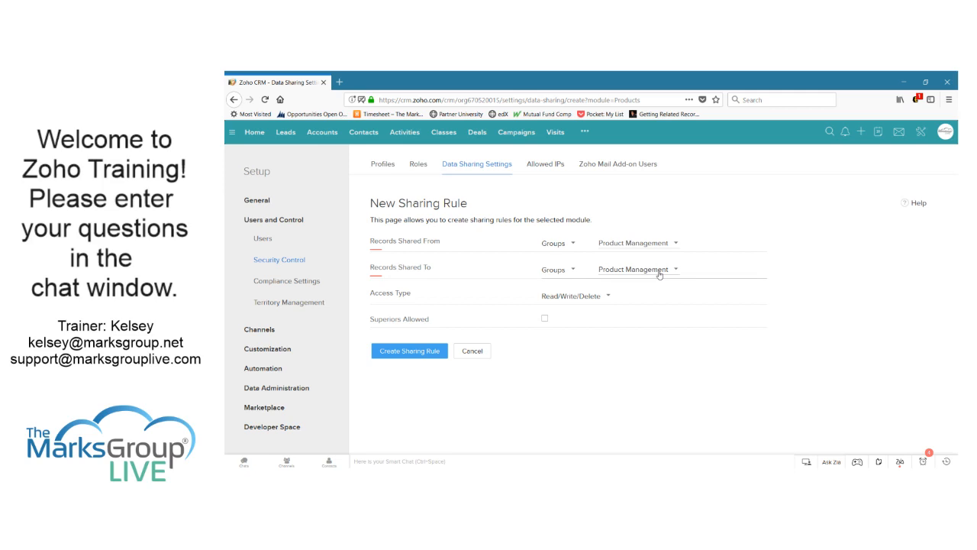
click(597, 296)
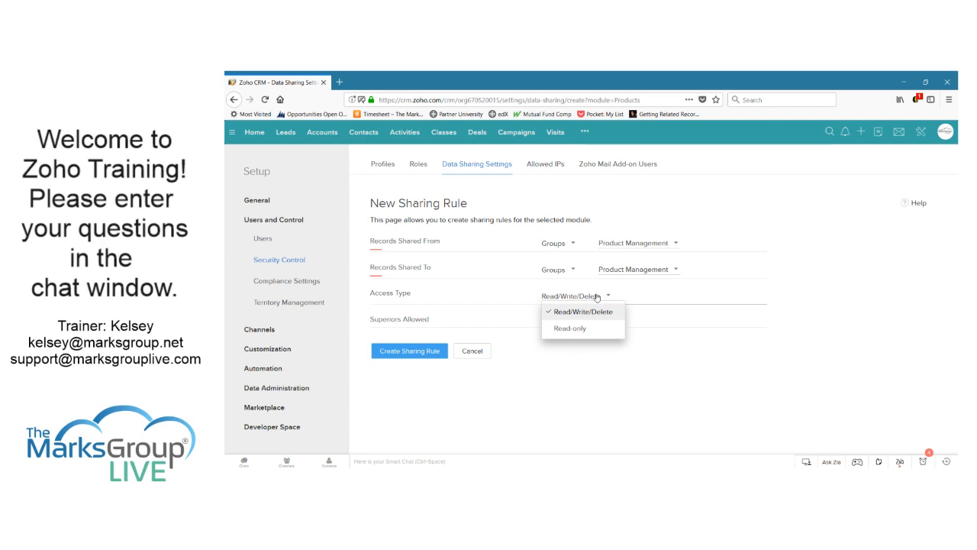
click(571, 329)
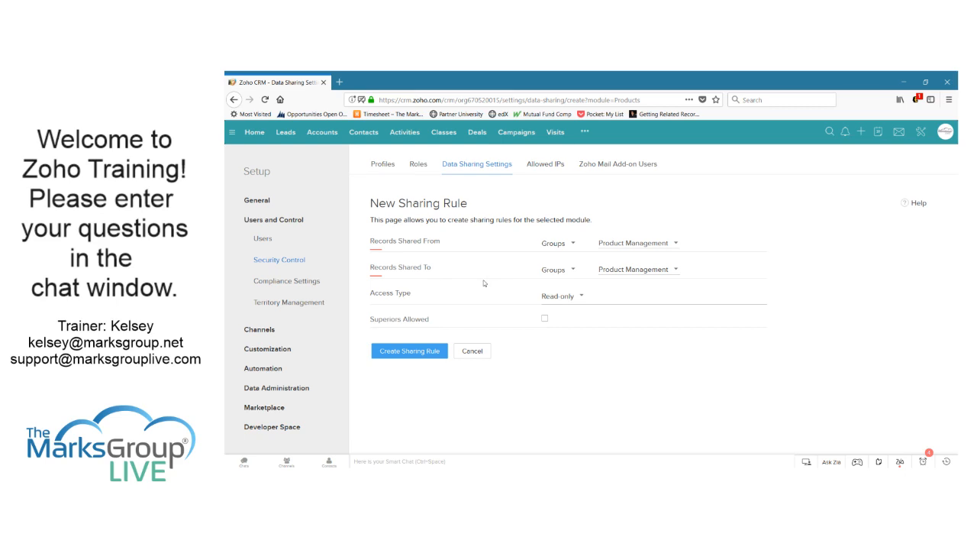
click(428, 355)
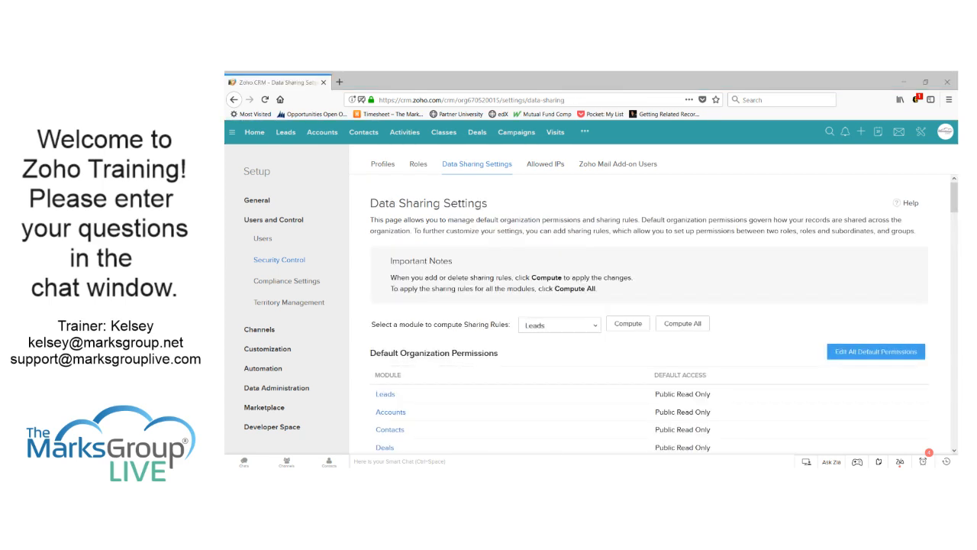
click(669, 354)
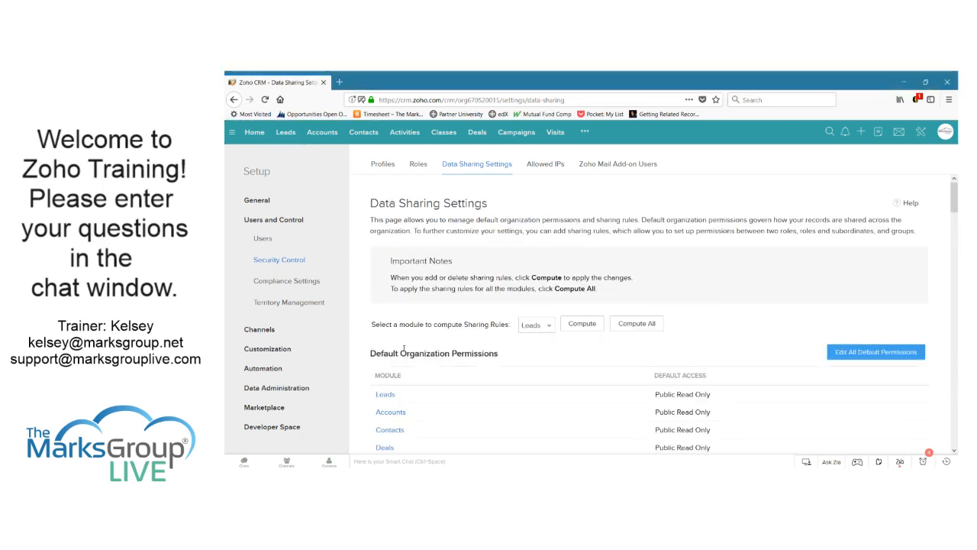
scroll(404, 348, down, 15)
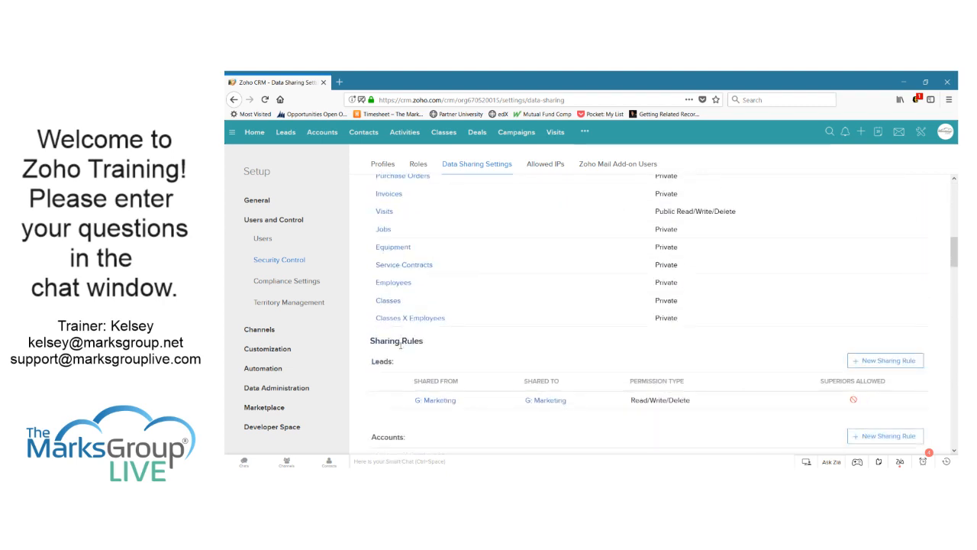
scroll(400, 347, down, 6)
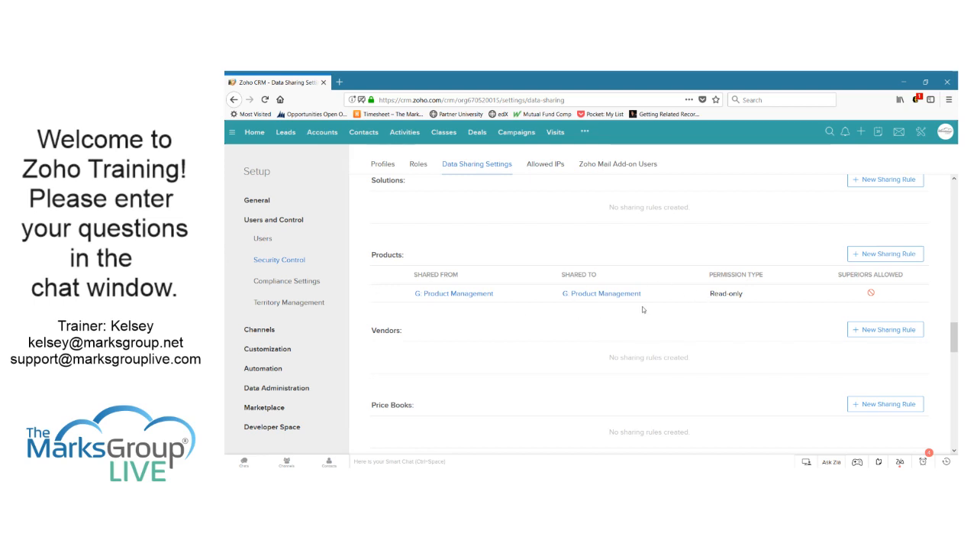
mouse_move(642, 300)
scroll(551, 371, up, 3)
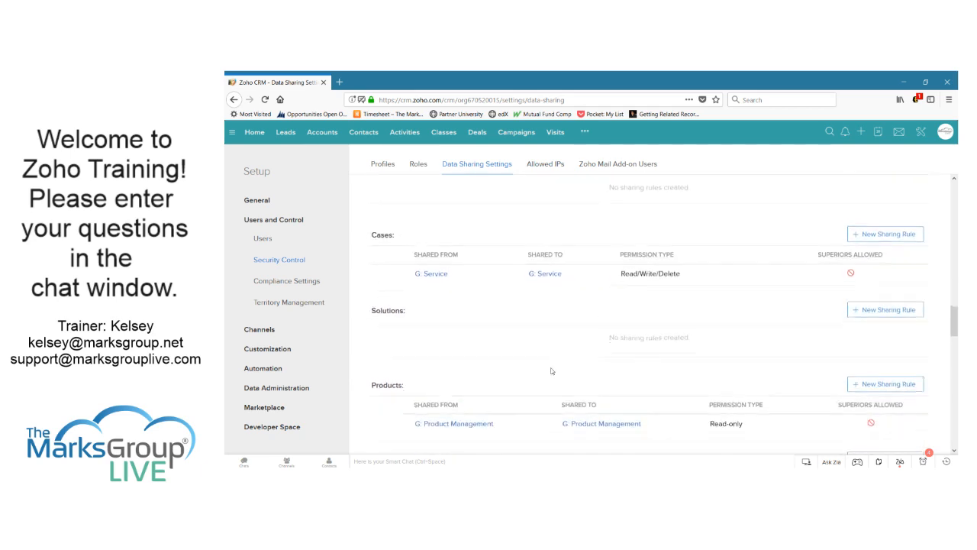
scroll(607, 407, up, 3)
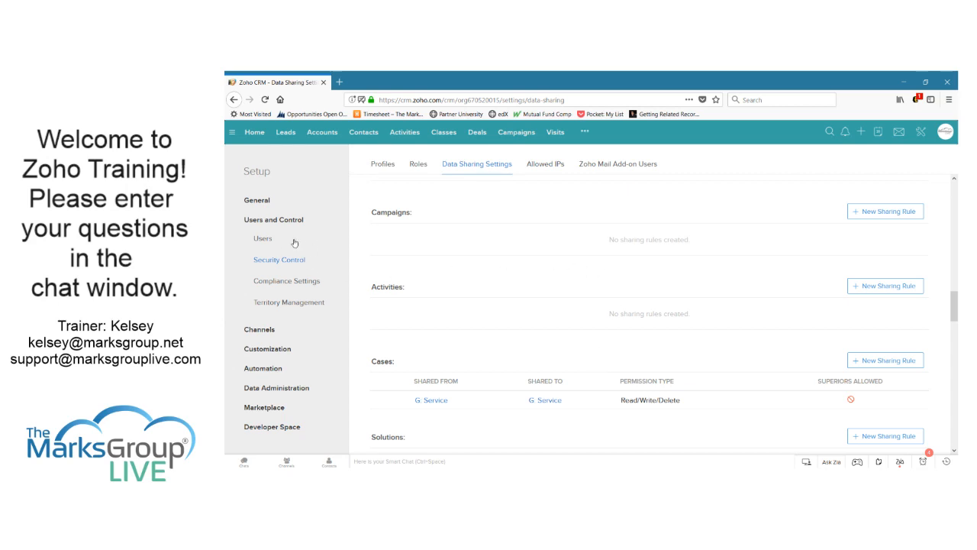
Open the Service group's details to view its members, then return to the Profiles list
click(264, 239)
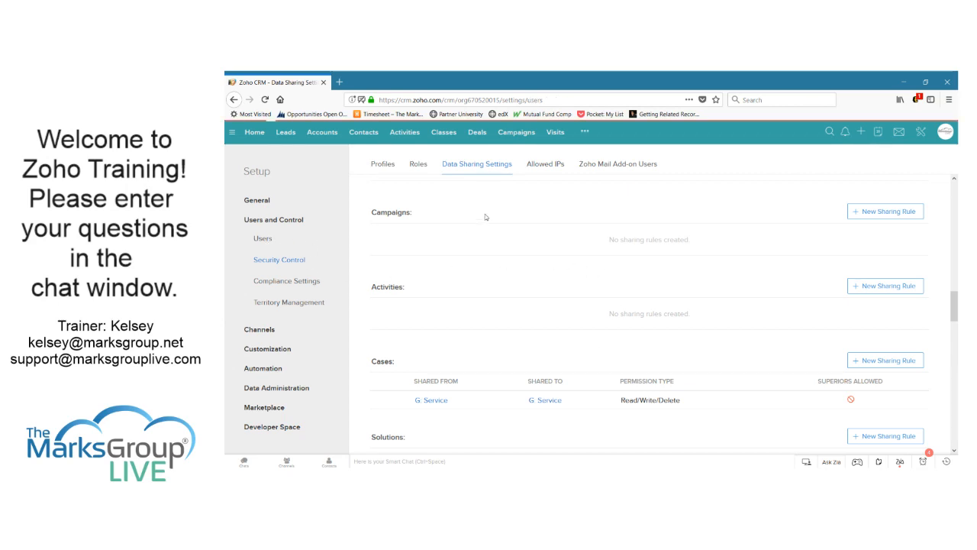
click(418, 164)
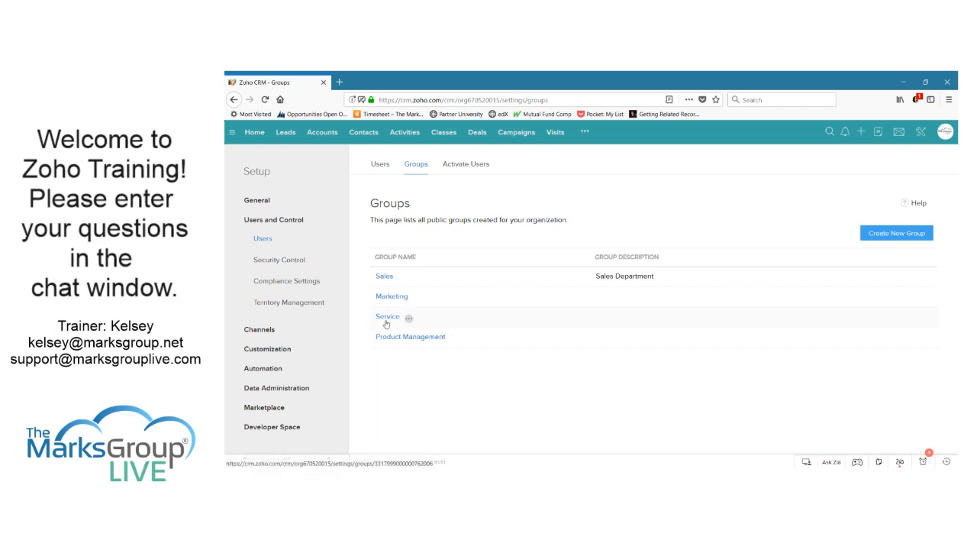
click(387, 317)
scroll(555, 298, down, 2)
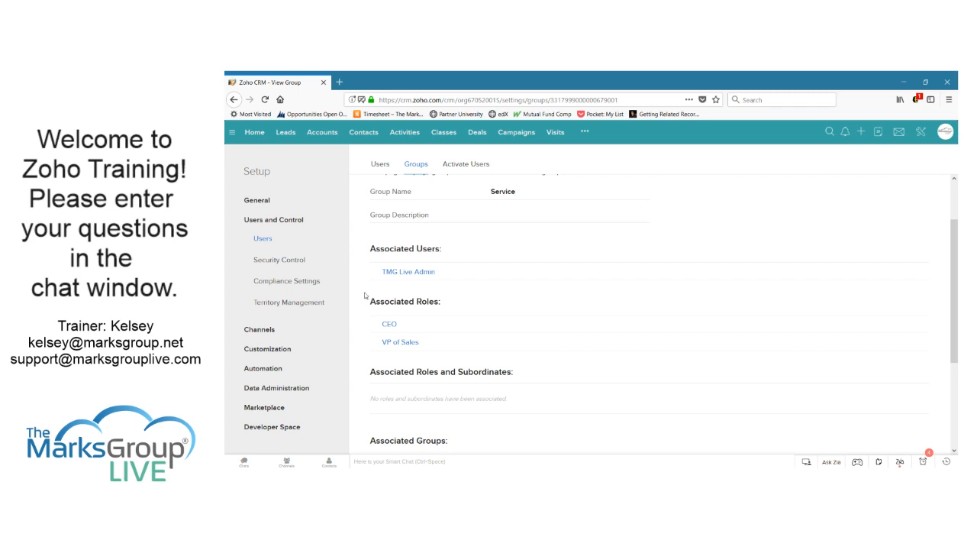
click(278, 260)
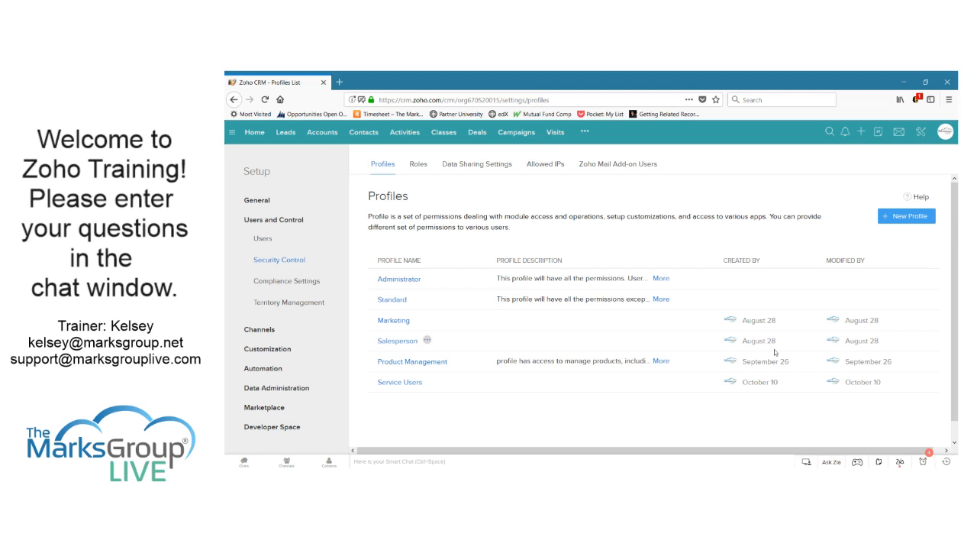
Create the 'Sales Manager' profile by cloning the Salesperson profile
click(907, 216)
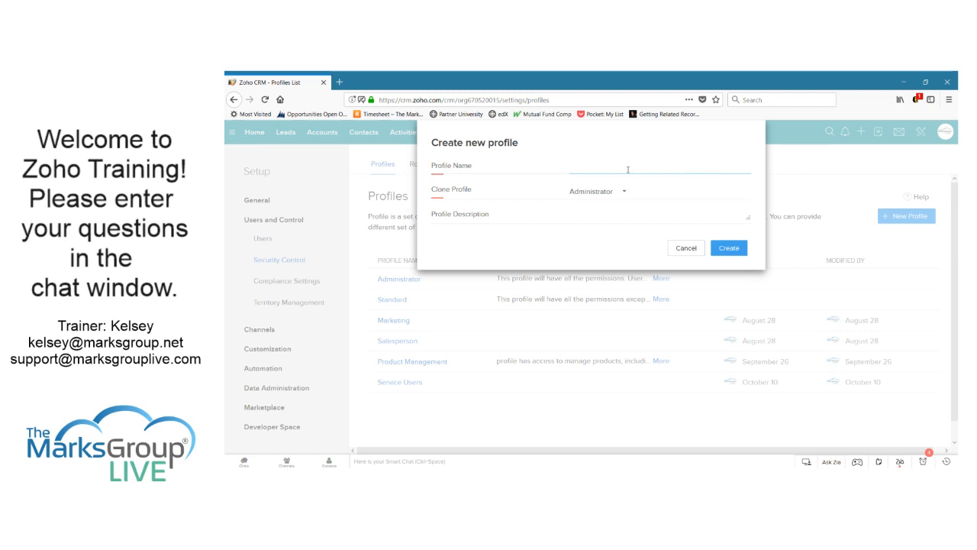
text(Sales Manager)
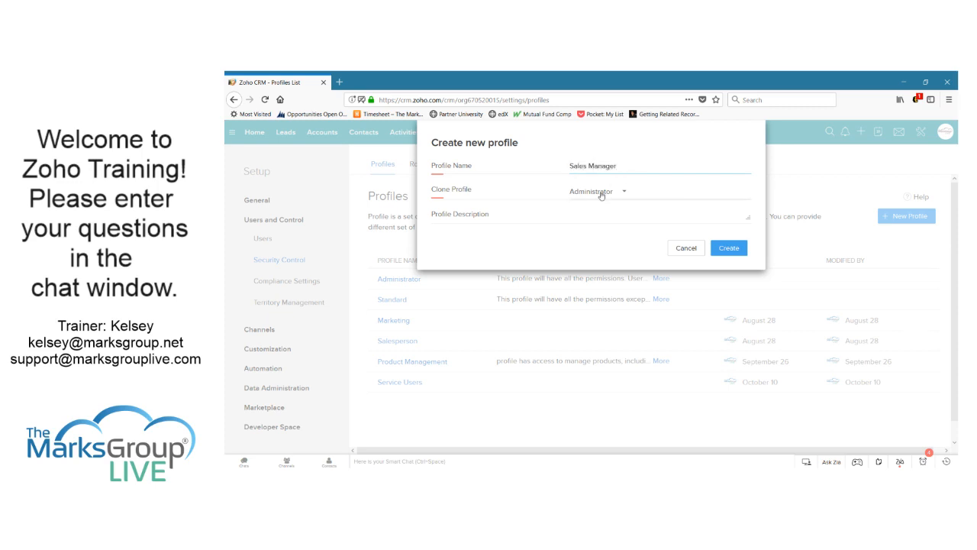
click(600, 191)
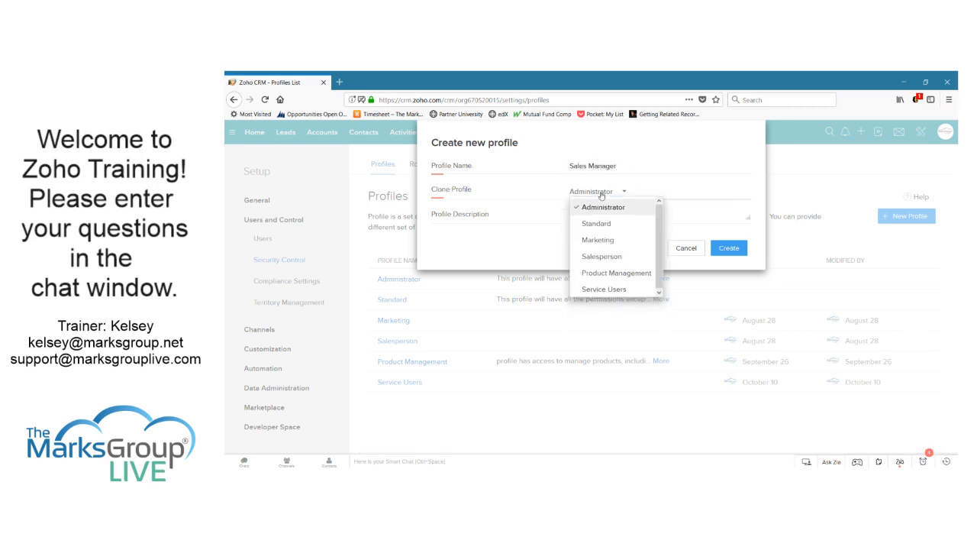
click(599, 257)
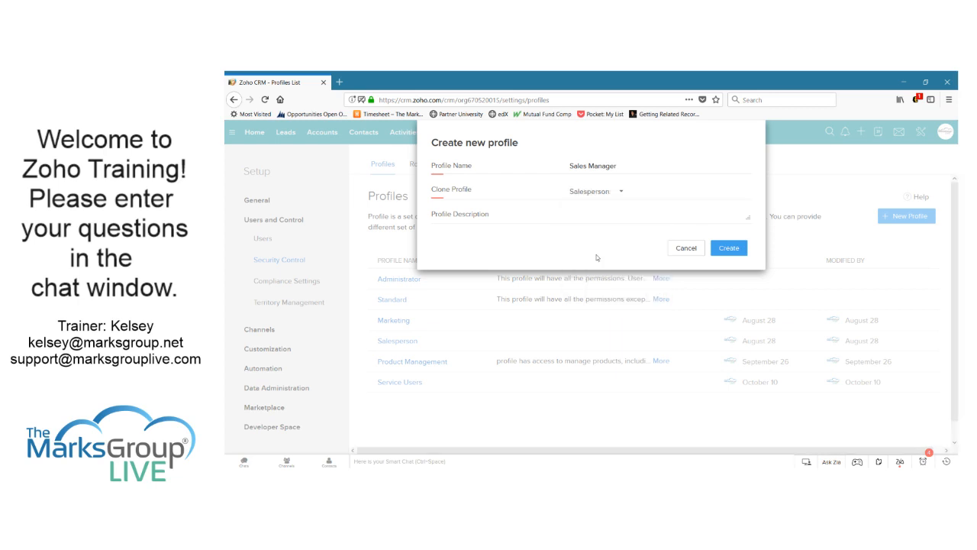
click(729, 252)
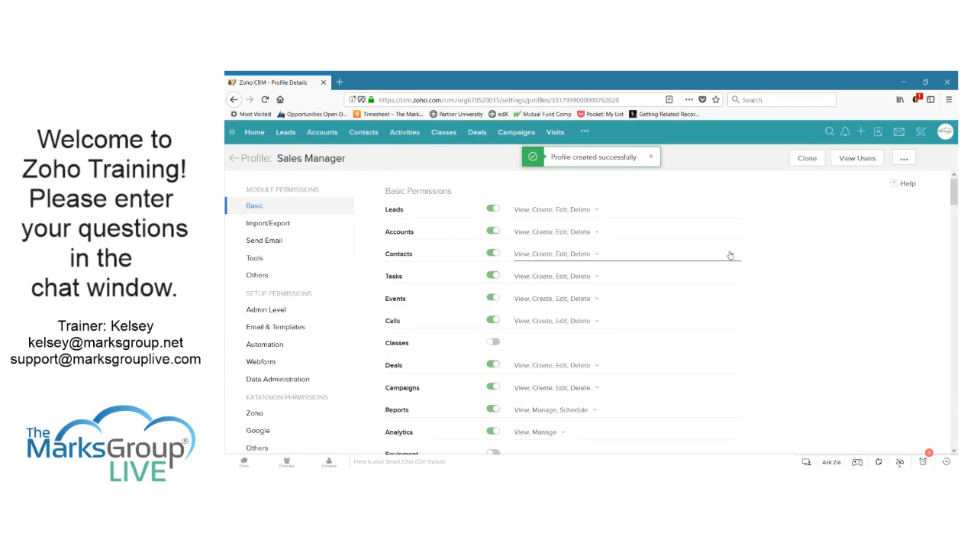
Review the Sales Manager profile's module, setup and extension permission sections
scroll(730, 254, down, 2)
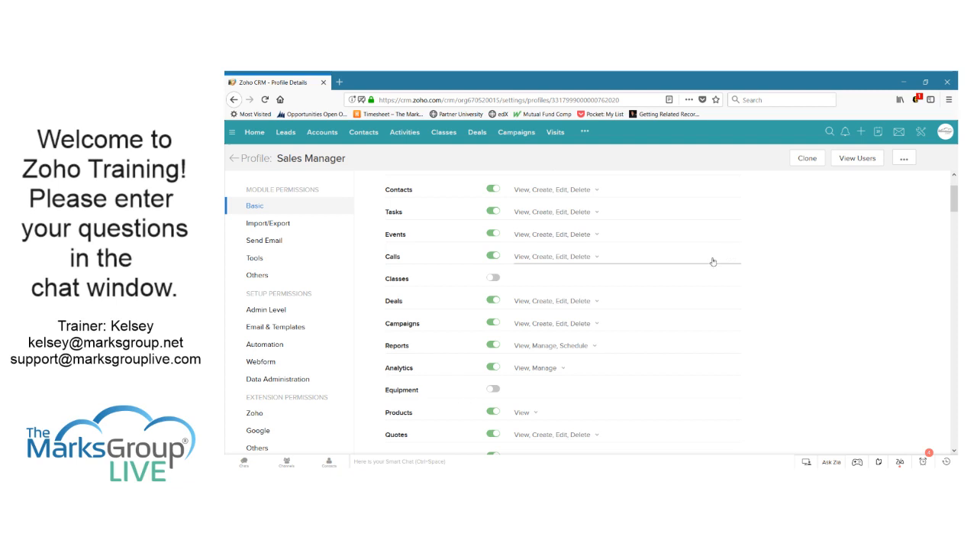
scroll(713, 260, up, 2)
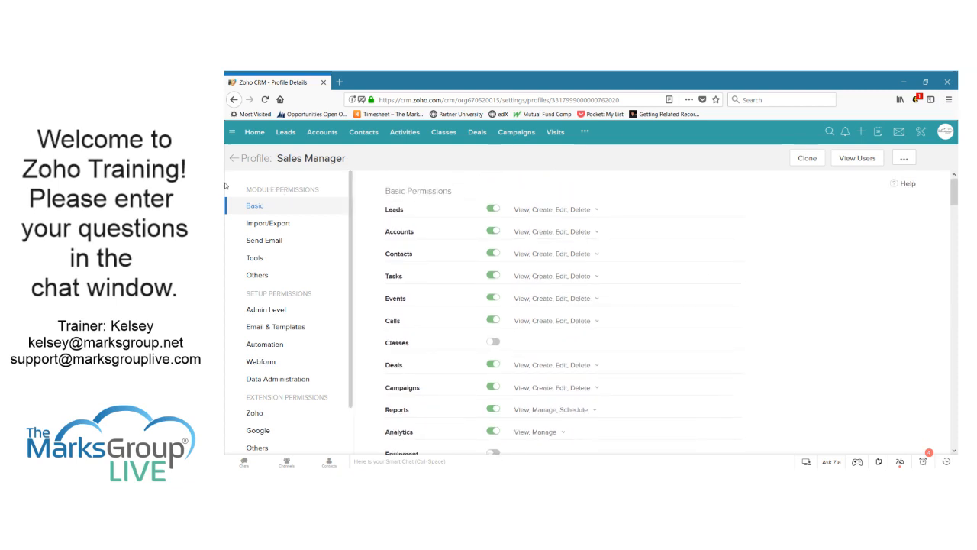
drag(246, 189, 321, 190)
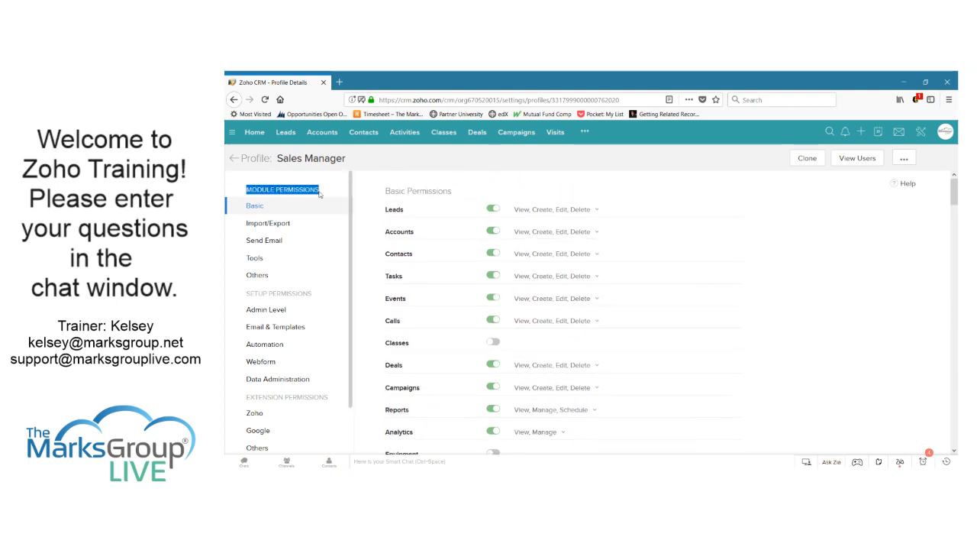
drag(250, 293, 309, 294)
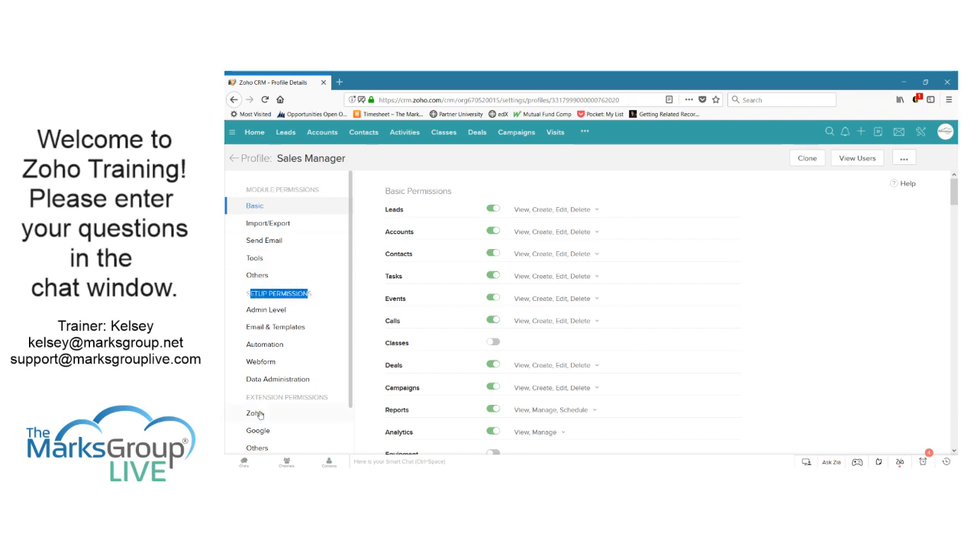
drag(250, 397, 319, 397)
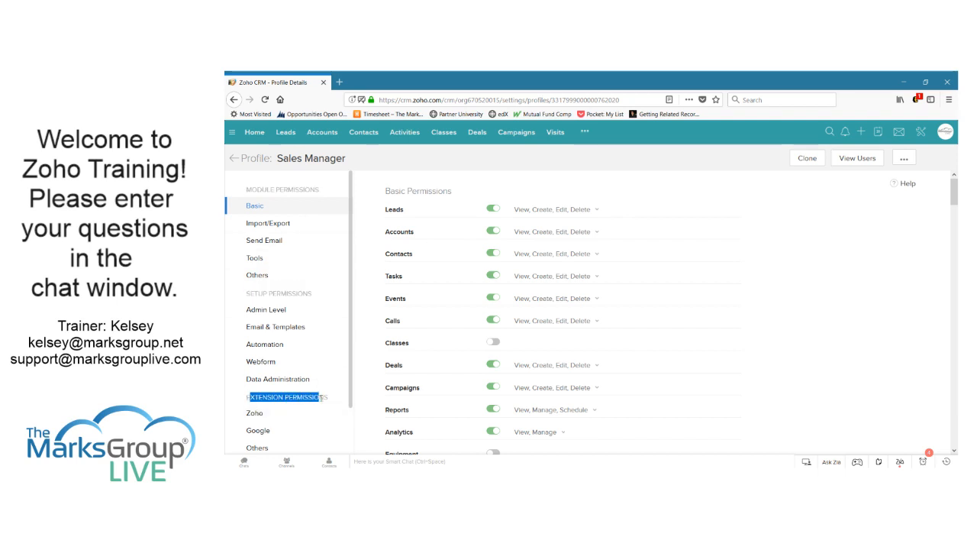
click(320, 197)
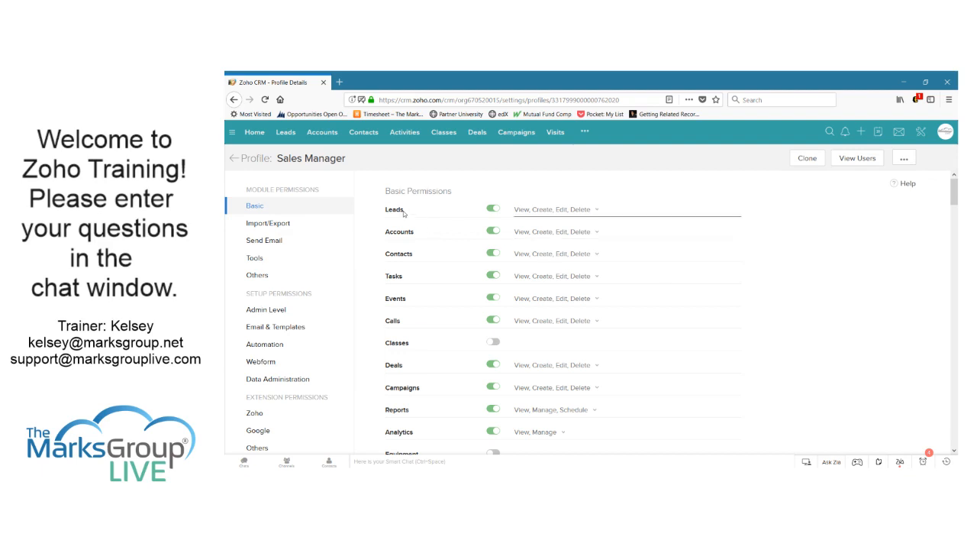
scroll(412, 293, down, 1)
scroll(412, 292, down, 2)
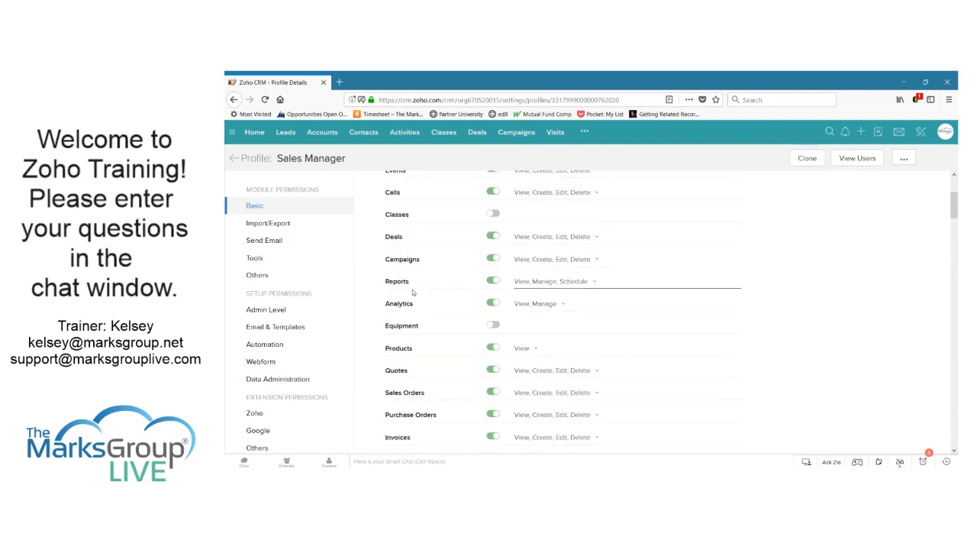
scroll(413, 292, down, 6)
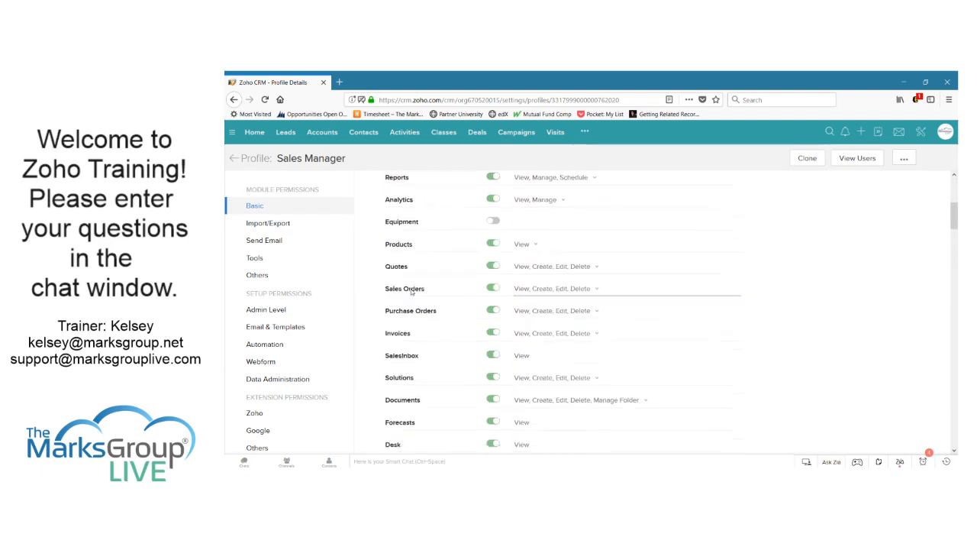
scroll(411, 292, down, 4)
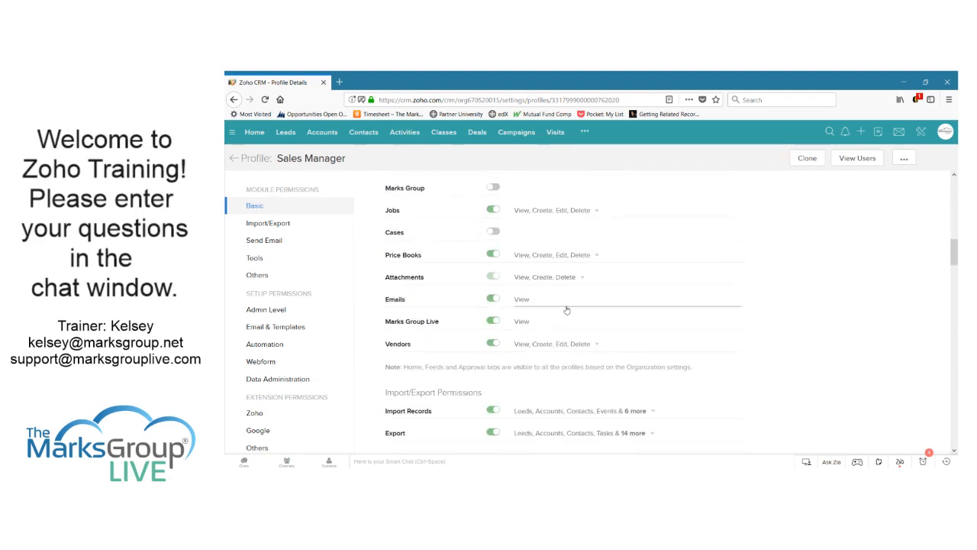
scroll(575, 309, up, 15)
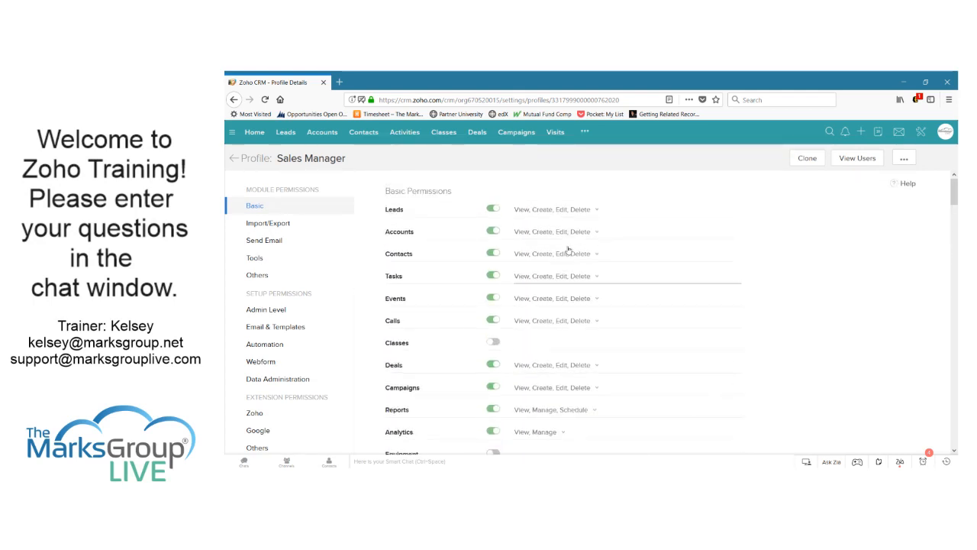
Inspect the allowed actions for the Leads and Products modules without changing them
click(588, 212)
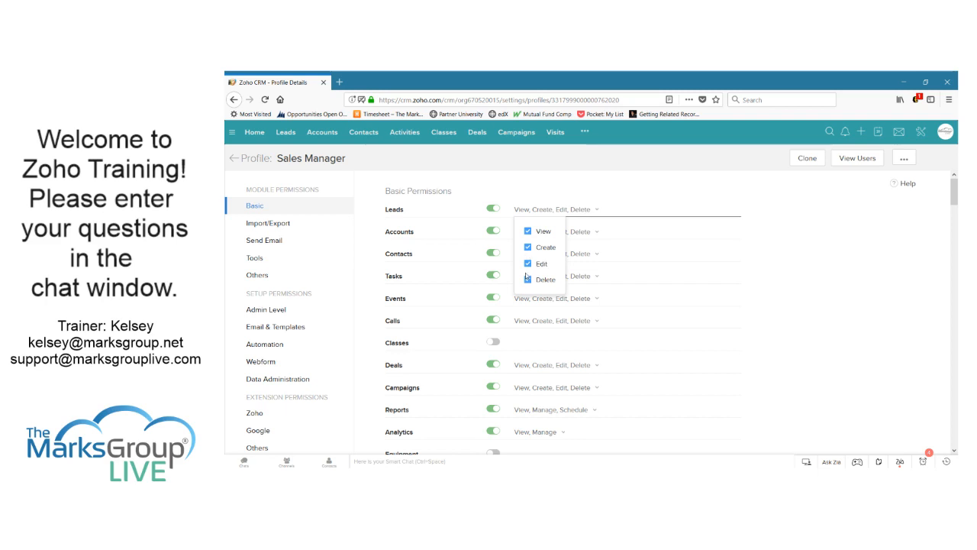
click(624, 195)
scroll(633, 280, down, 1)
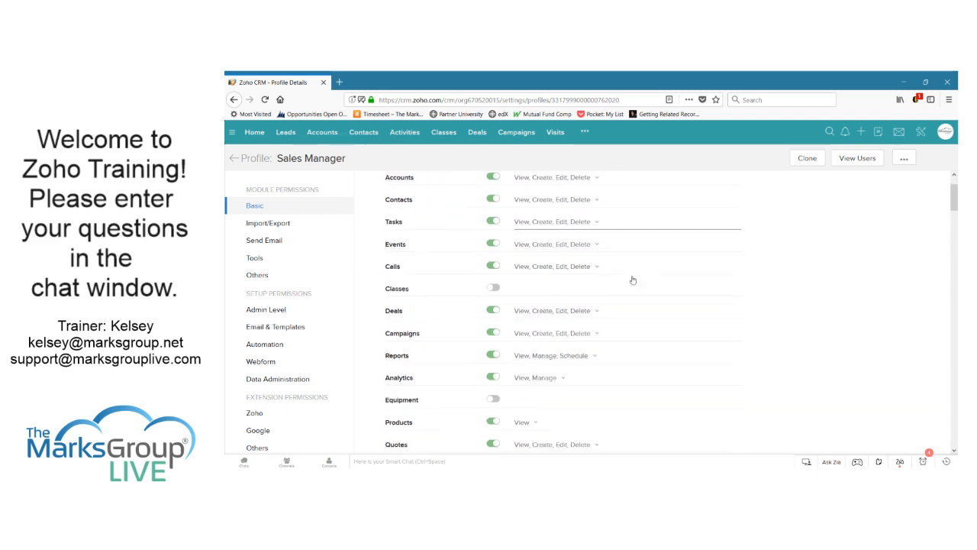
scroll(633, 280, down, 3)
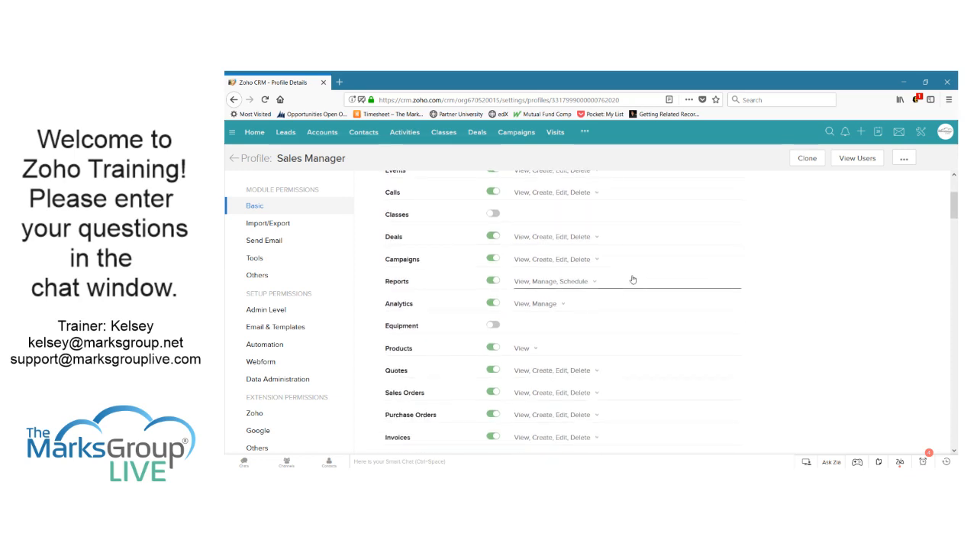
click(526, 350)
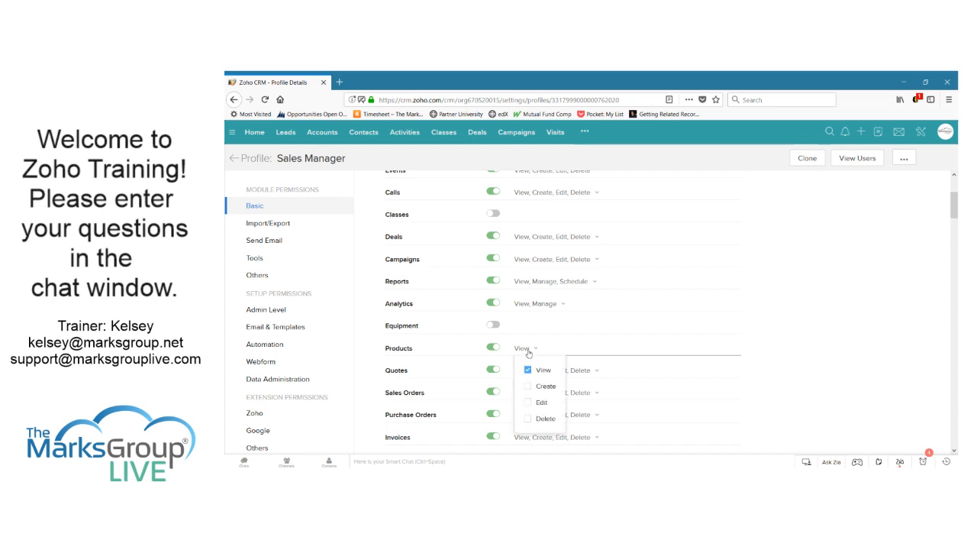
click(796, 318)
scroll(803, 306, down, 3)
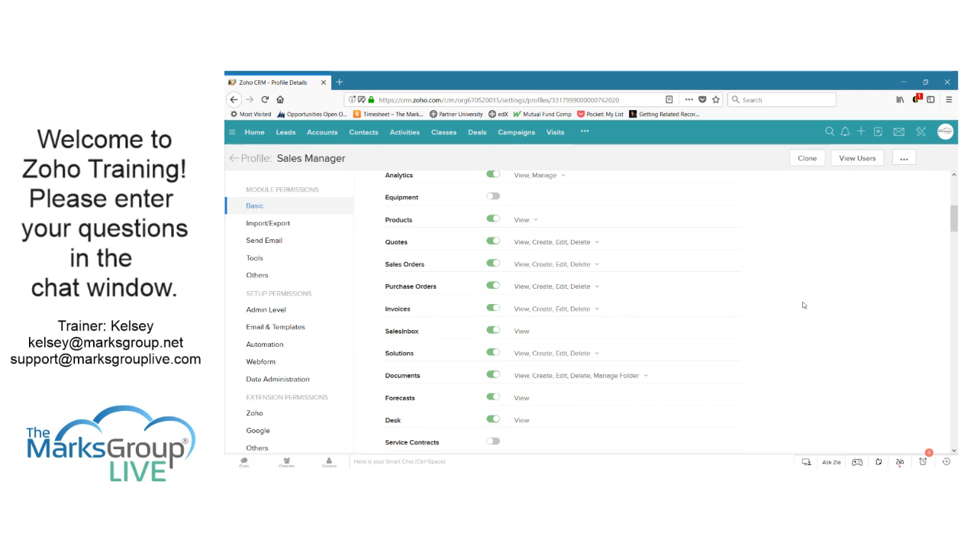
scroll(802, 305, down, 3)
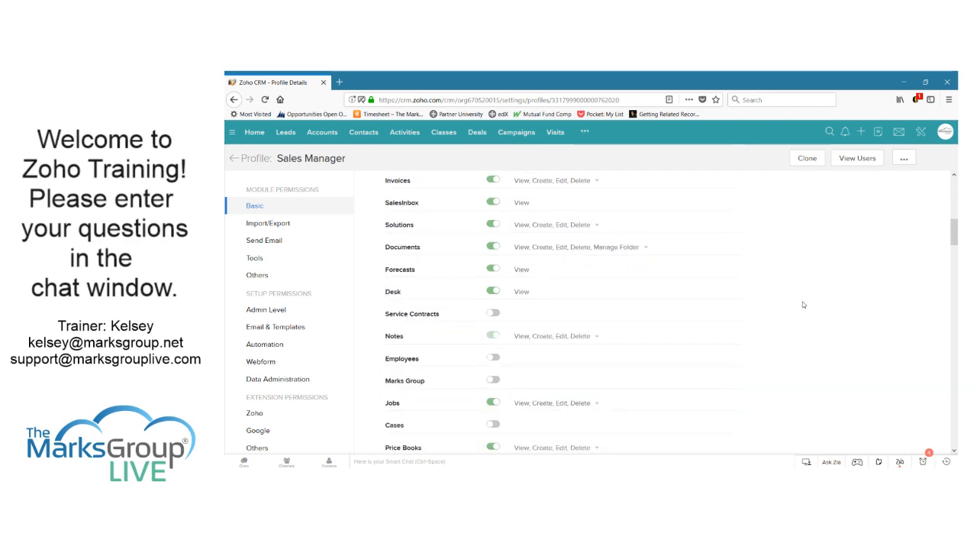
scroll(802, 304, down, 2)
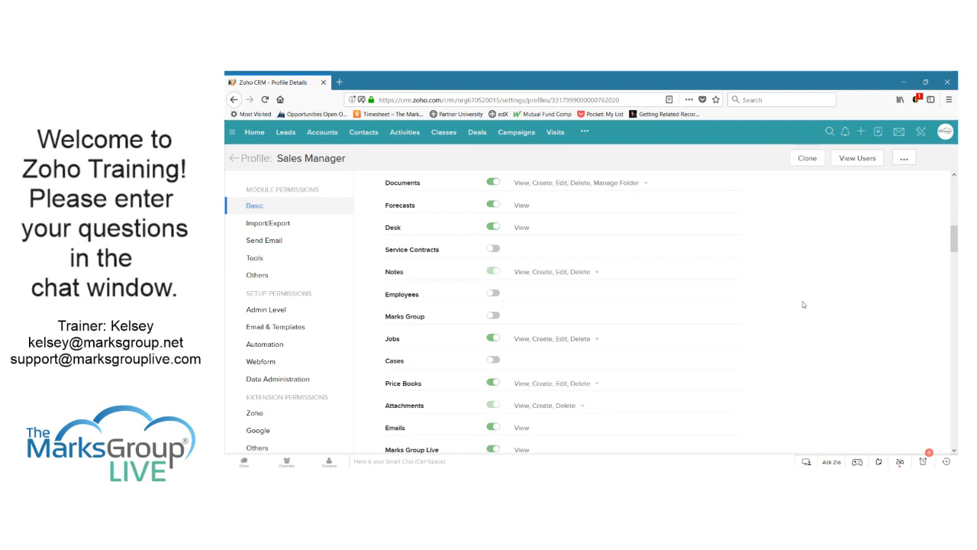
scroll(802, 304, down, 3)
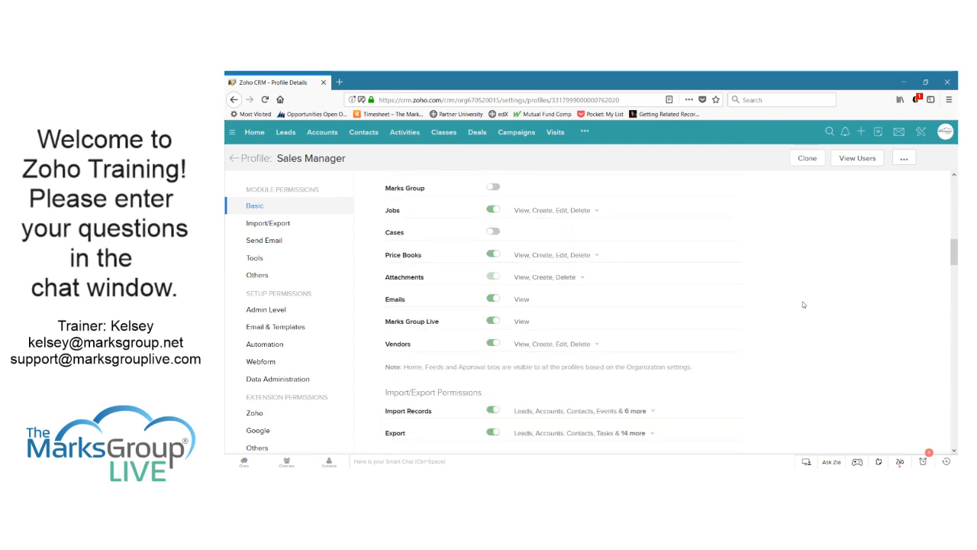
Enable Cases and remove its Create, Edit and Delete rights, leaving View only
click(493, 231)
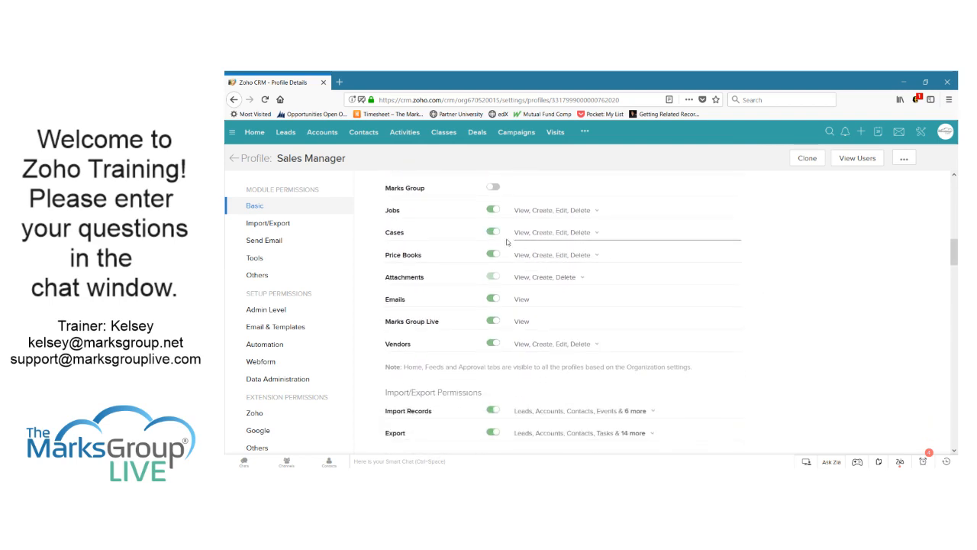
click(583, 231)
click(540, 270)
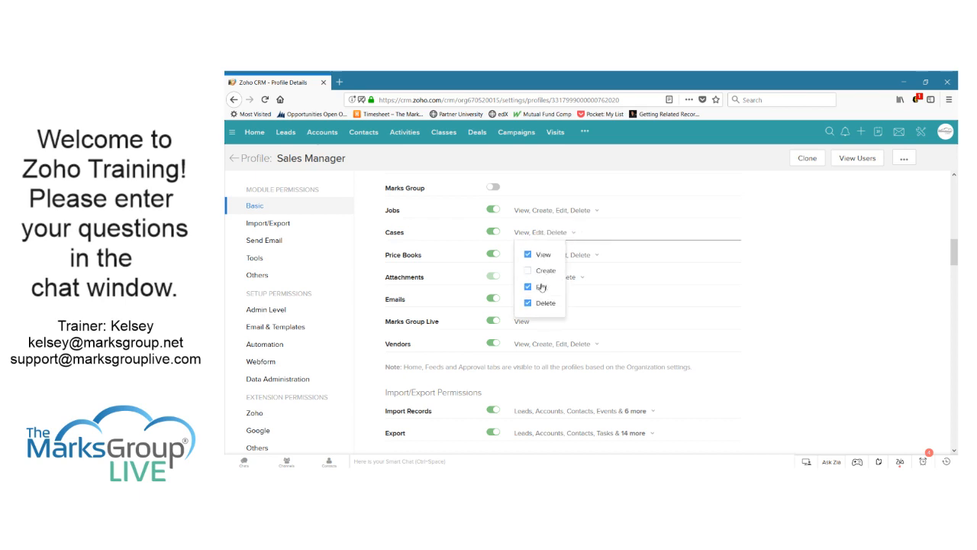
click(541, 287)
click(543, 307)
click(705, 298)
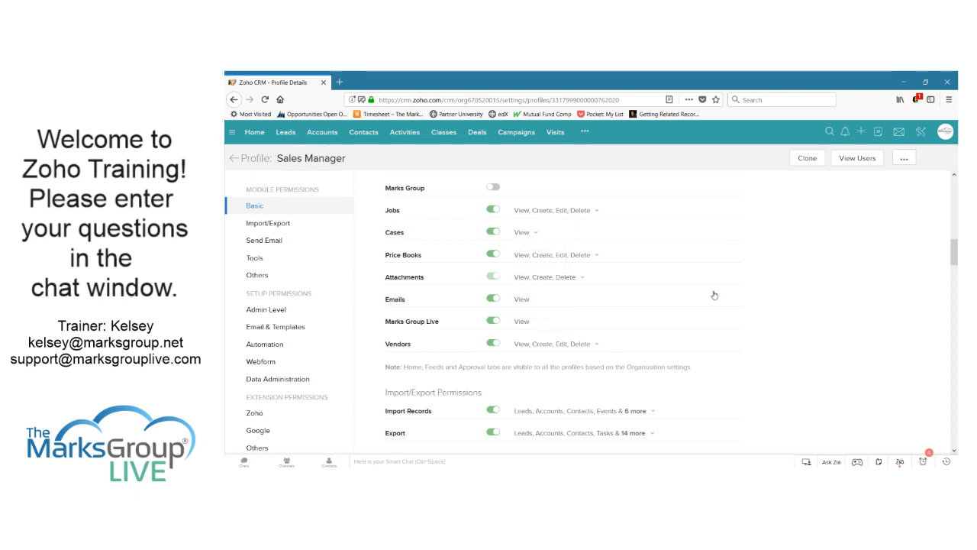
click(524, 233)
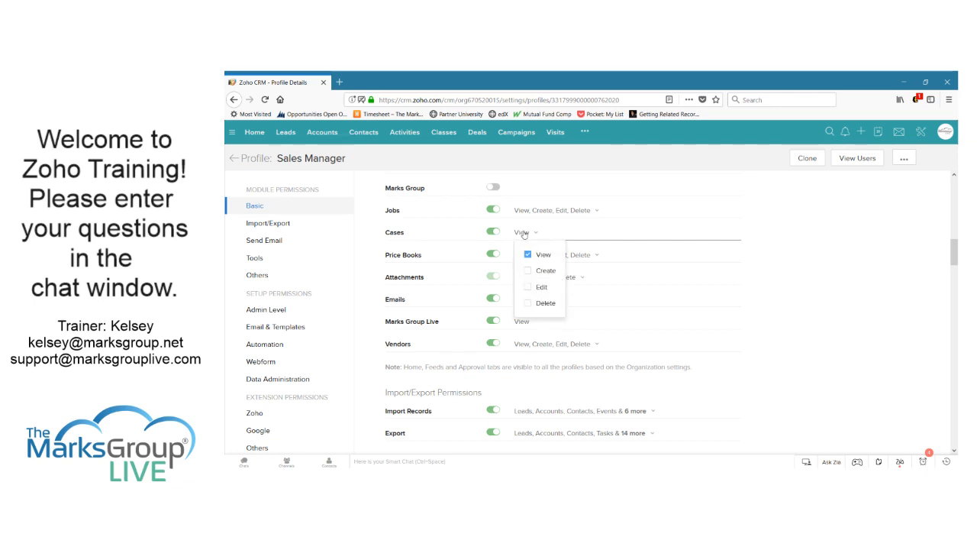
click(810, 273)
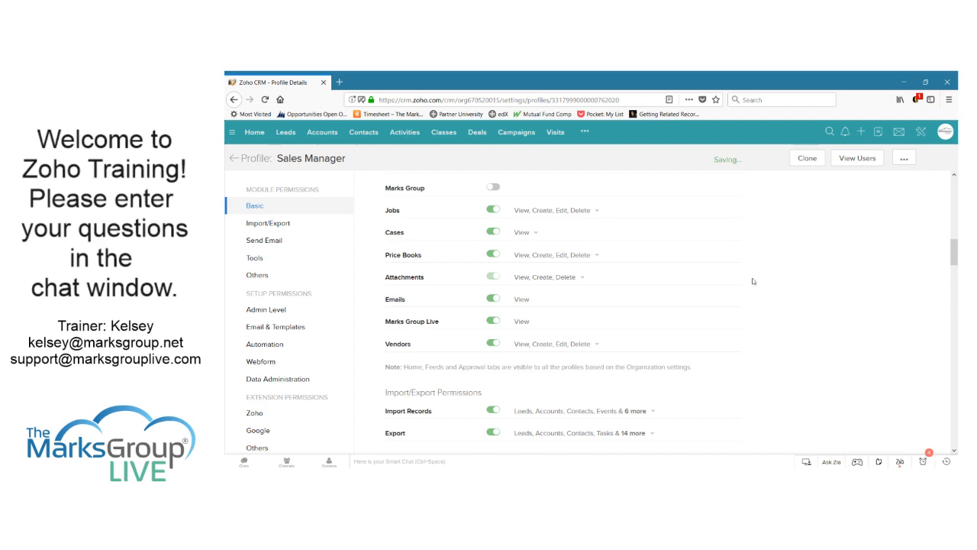
scroll(753, 281, up, 8)
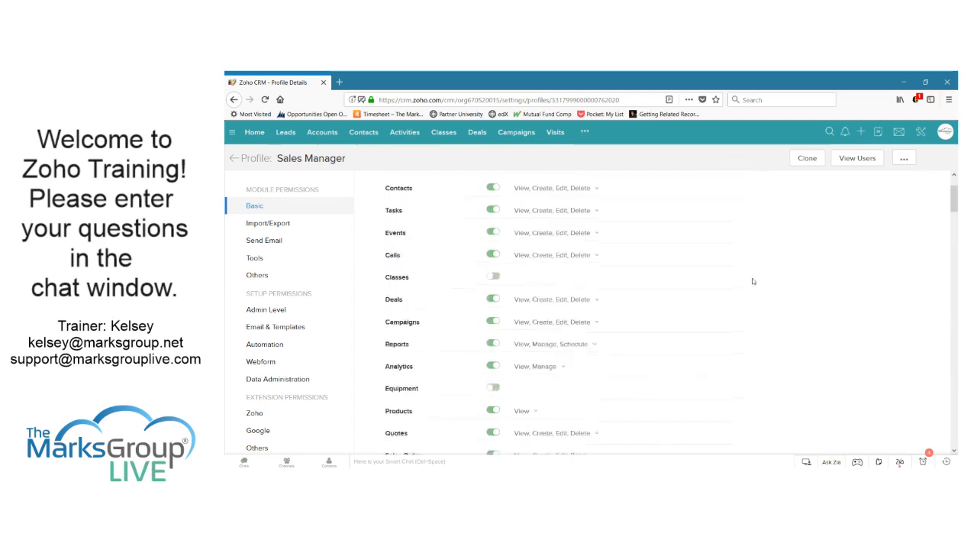
scroll(753, 281, up, 2)
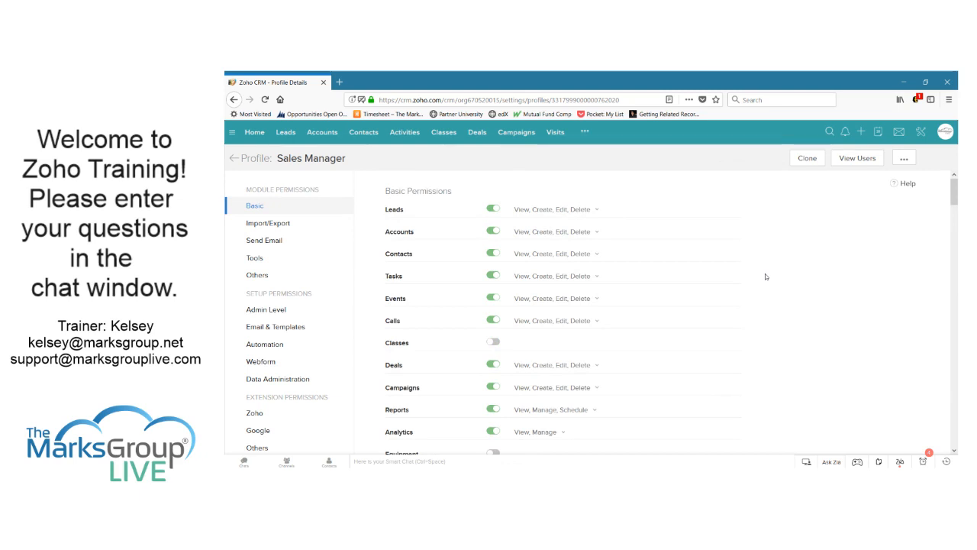
scroll(766, 276, down, 3)
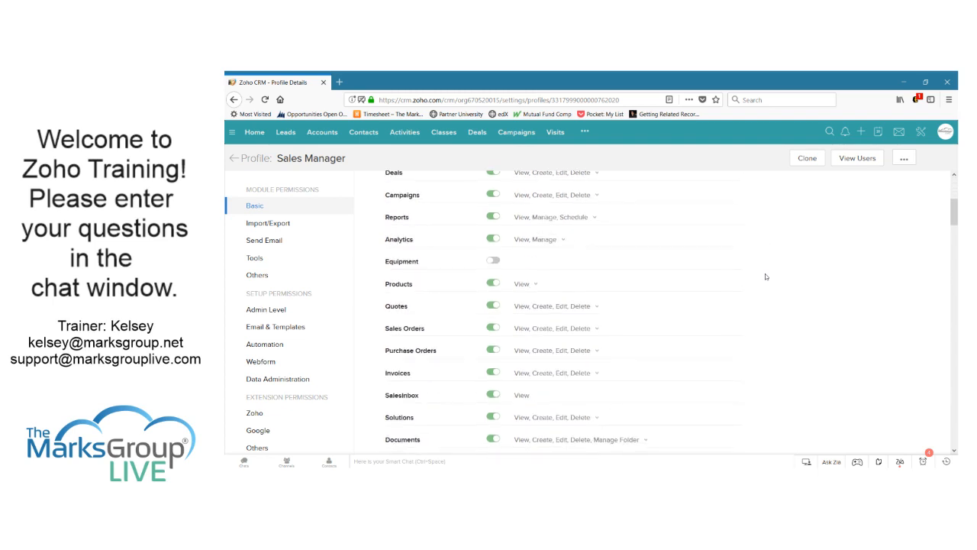
scroll(766, 277, down, 3)
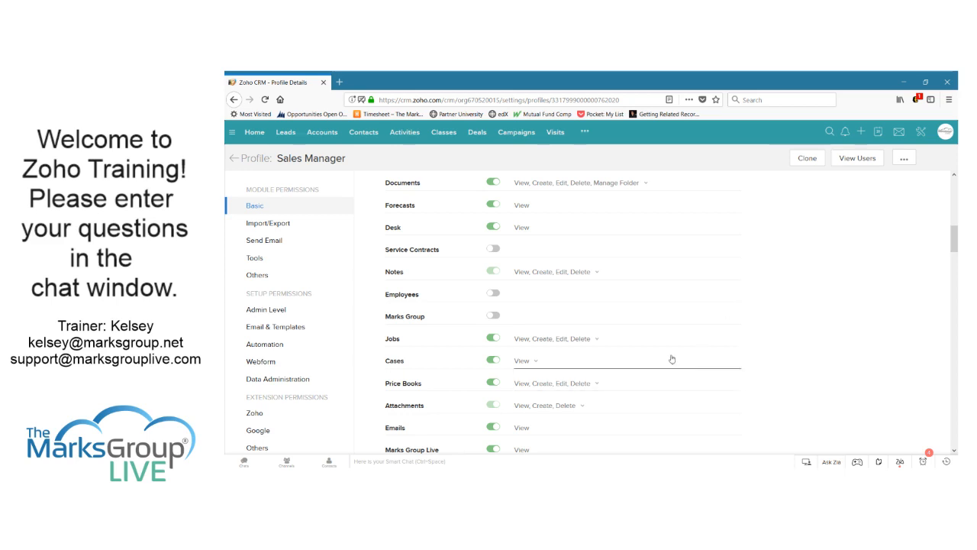
scroll(658, 326, up, 5)
scroll(658, 326, up, 3)
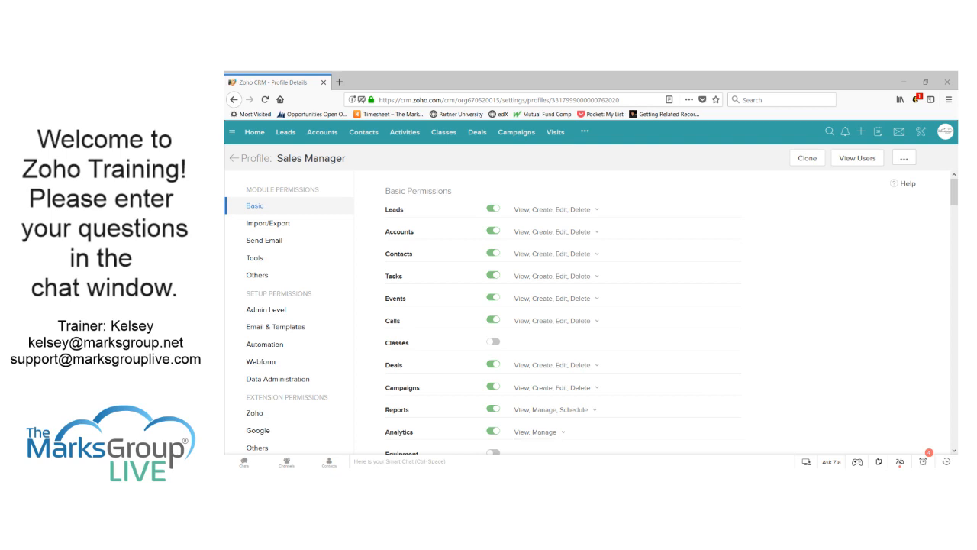
click(667, 225)
scroll(668, 226, down, 10)
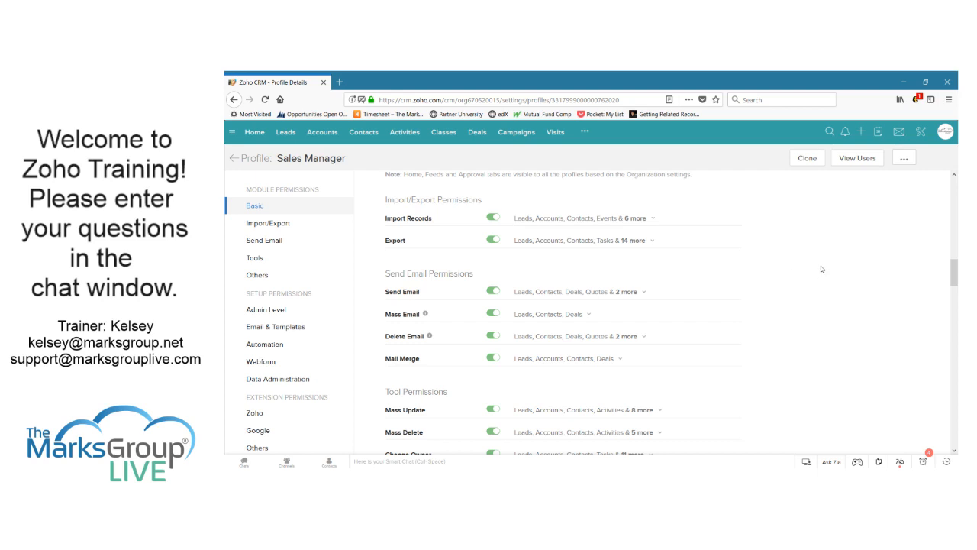
Remove Campaigns, Events, Solutions, Price Books and Jobs from the modules allowed for import
click(634, 219)
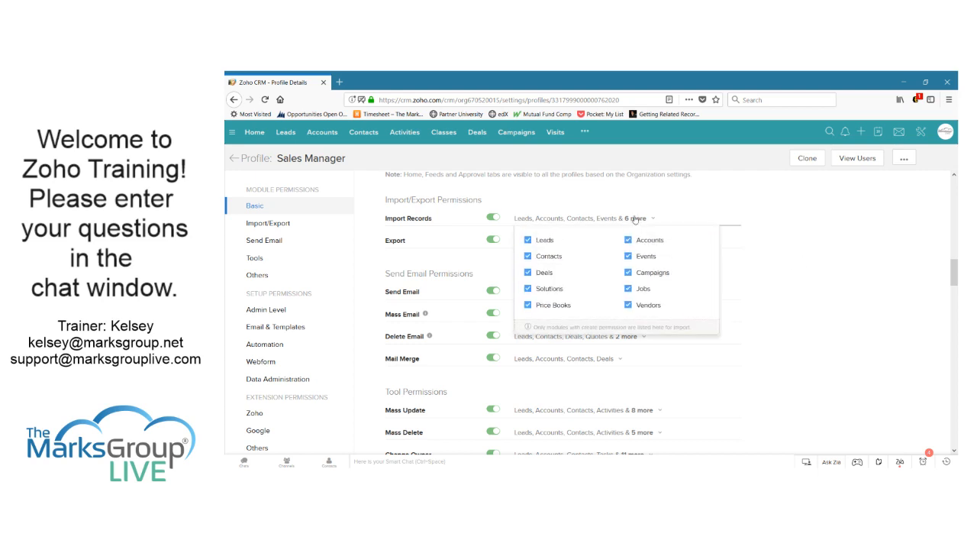
click(647, 276)
click(647, 259)
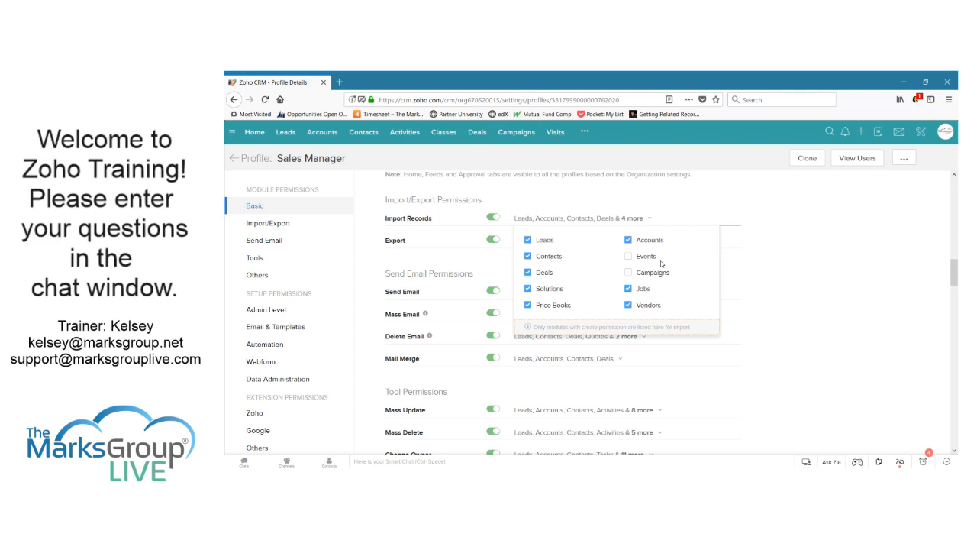
click(555, 292)
click(559, 306)
click(643, 292)
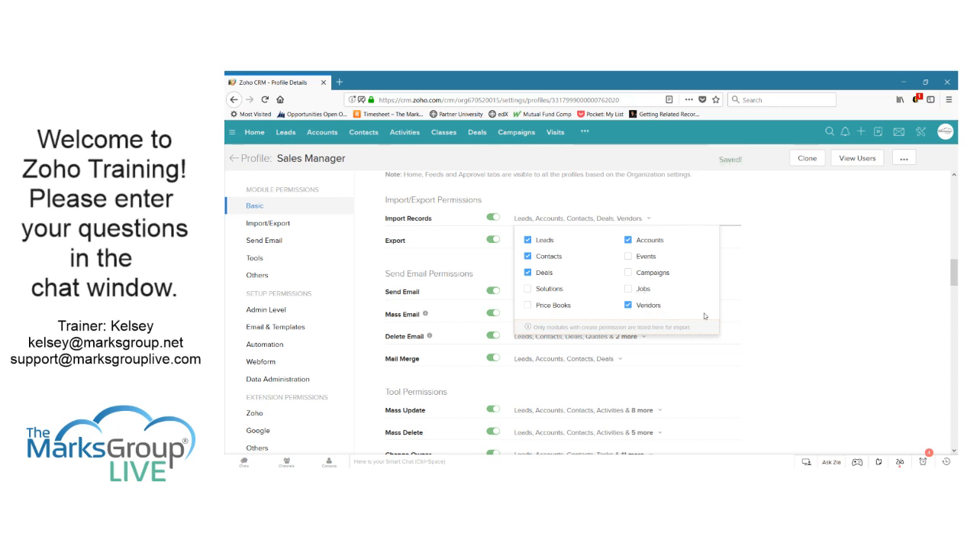
click(802, 303)
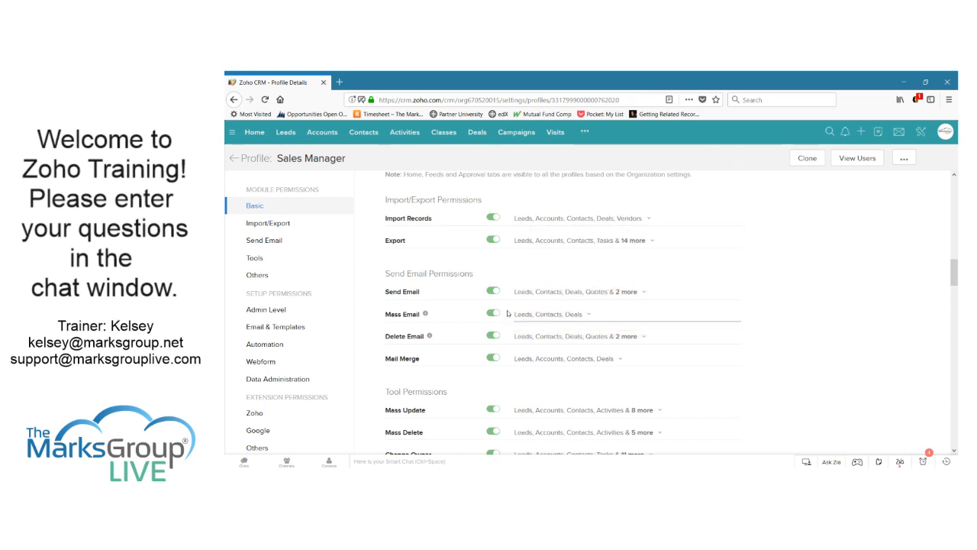
Remove Campaigns and Solutions from the modules allowed for export
click(578, 243)
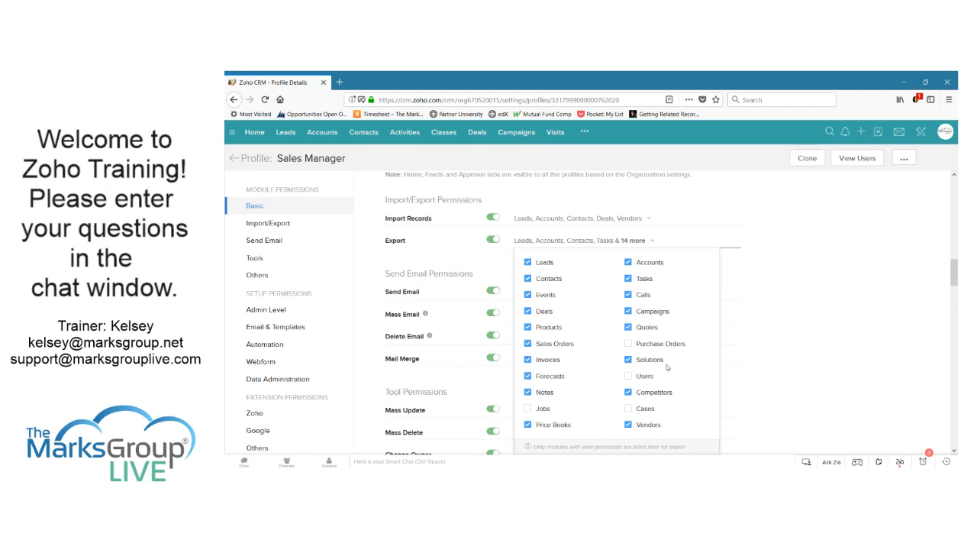
click(642, 316)
click(647, 360)
click(758, 350)
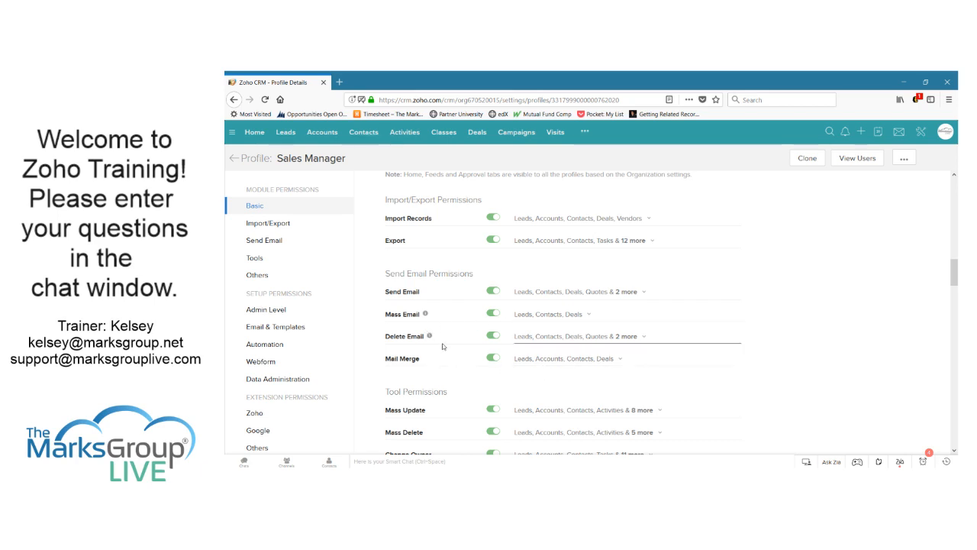
mouse_move(430, 337)
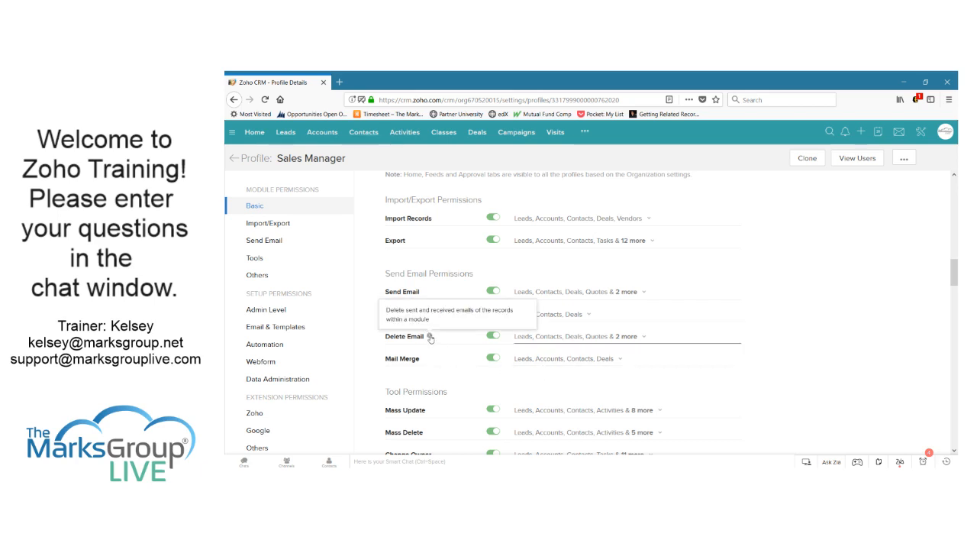
scroll(595, 337, down, 5)
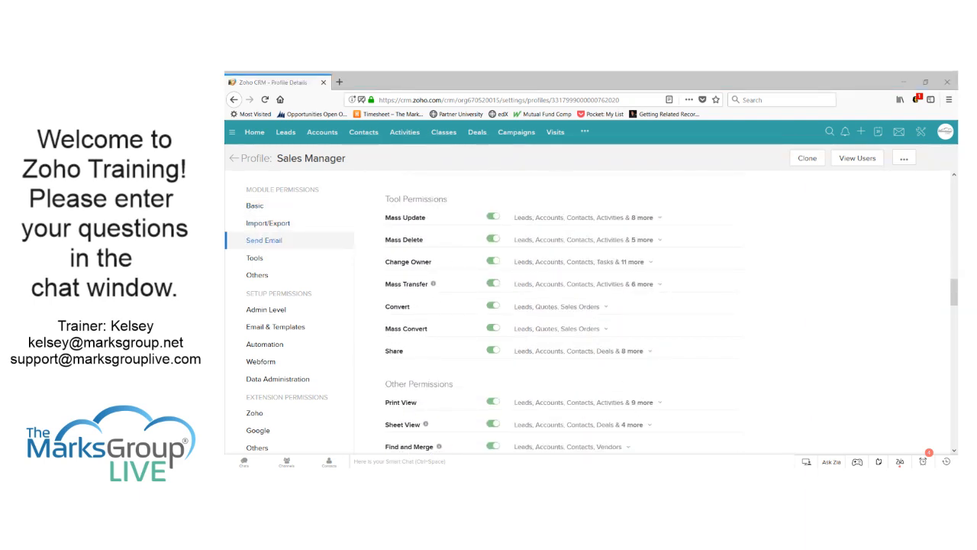
click(746, 311)
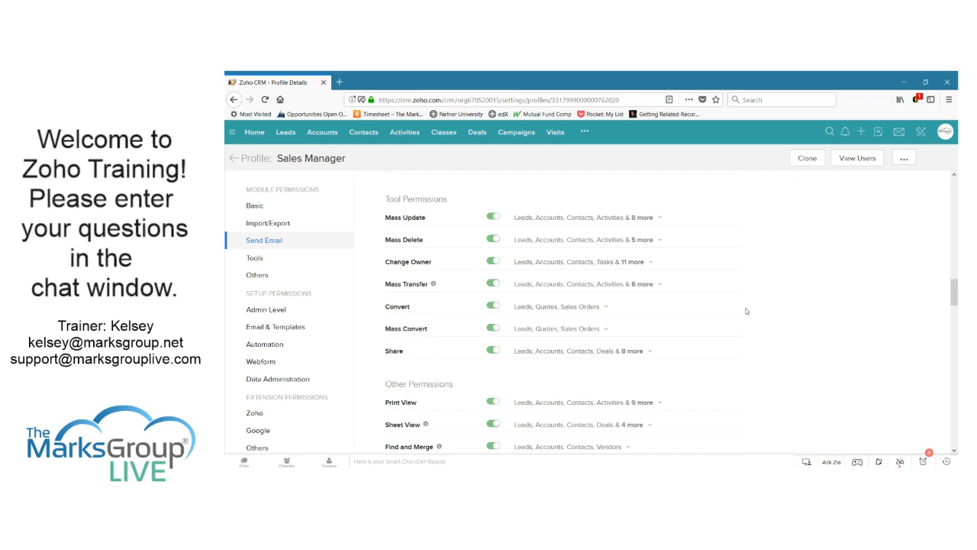
click(628, 217)
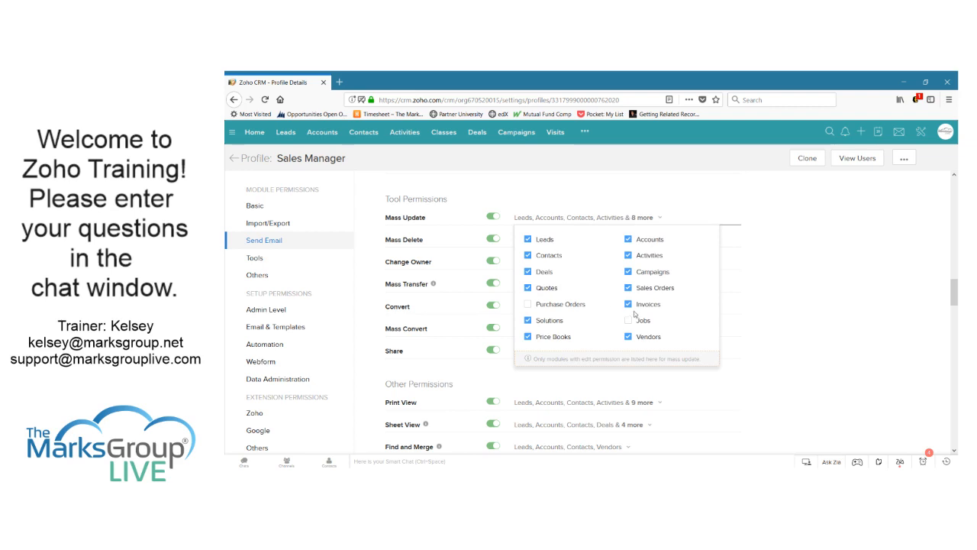
click(585, 195)
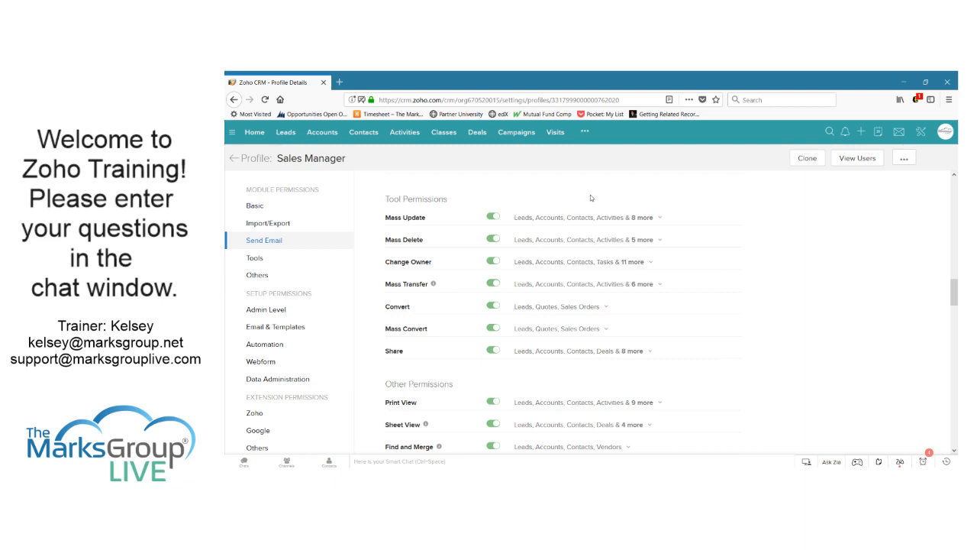
scroll(622, 361, down, 5)
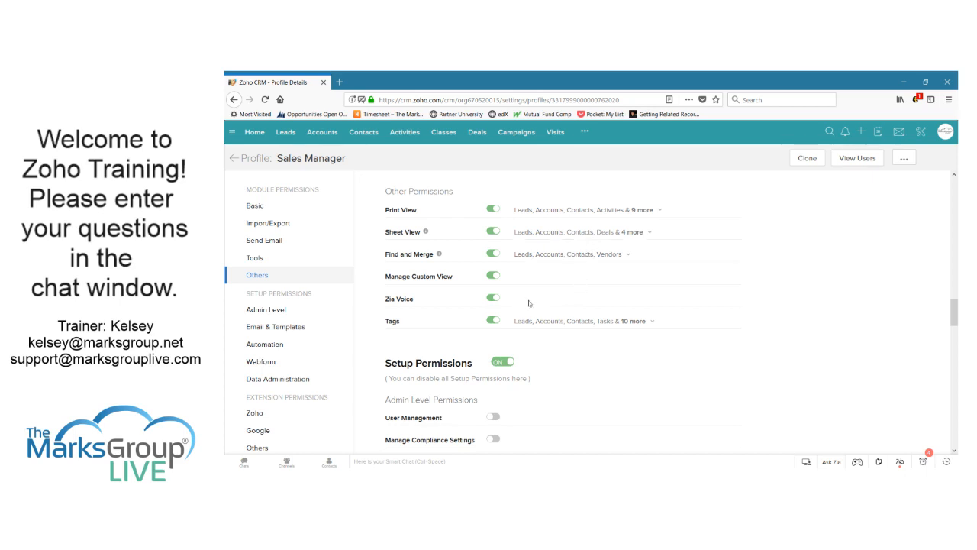
scroll(678, 324, down, 3)
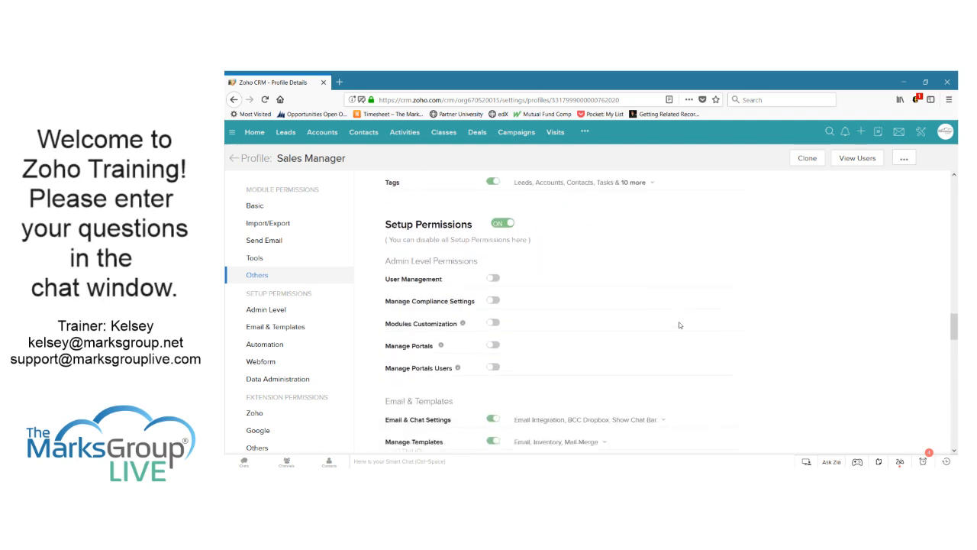
scroll(678, 324, up, 1)
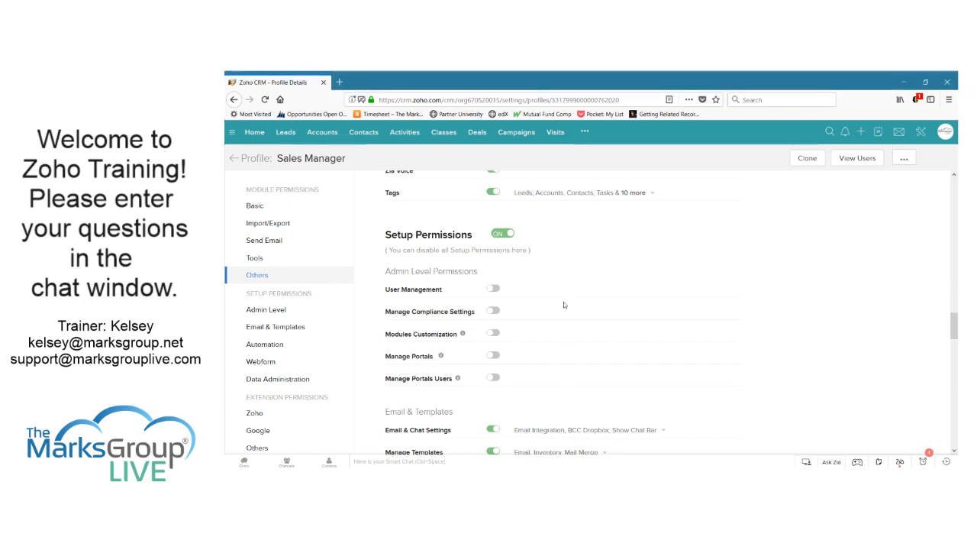
scroll(564, 303, down, 1)
scroll(563, 304, down, 2)
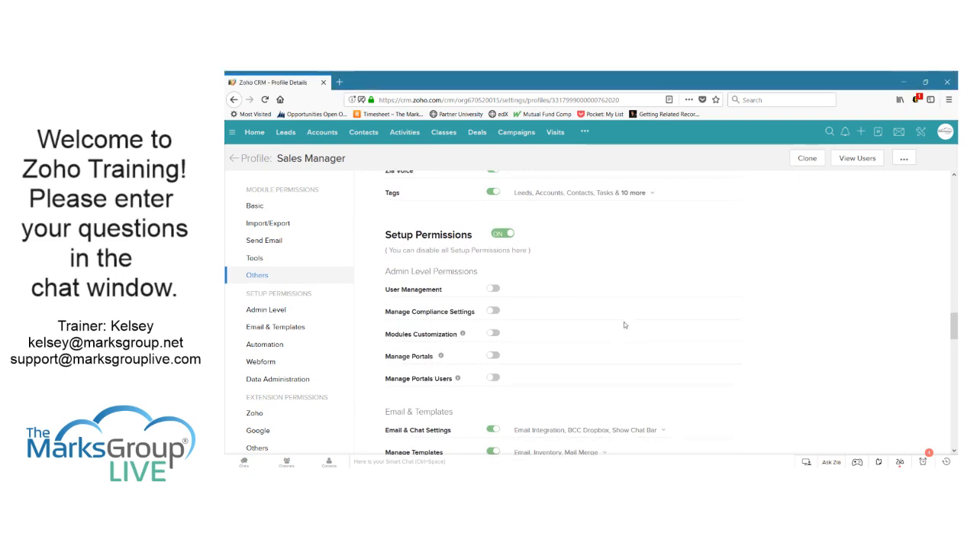
scroll(625, 322, down, 2)
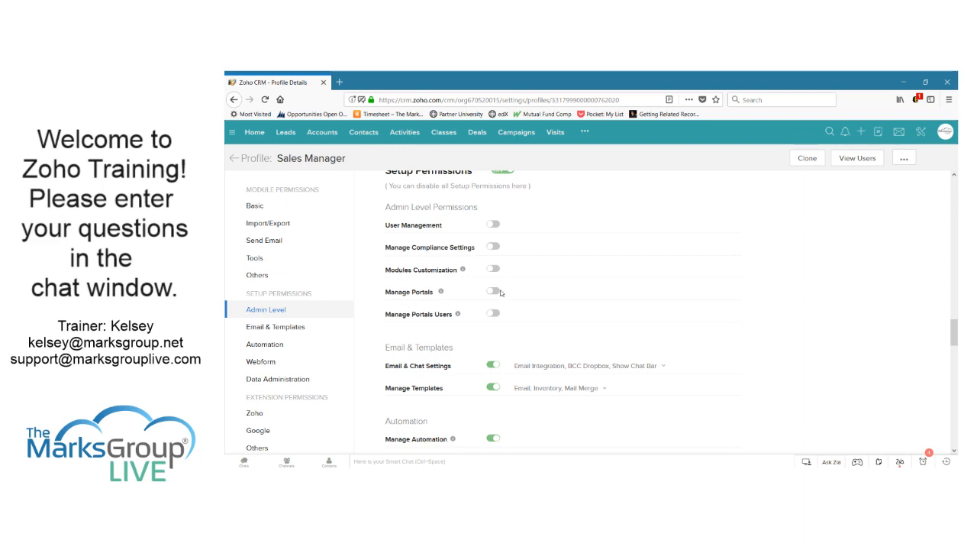
scroll(562, 314, down, 3)
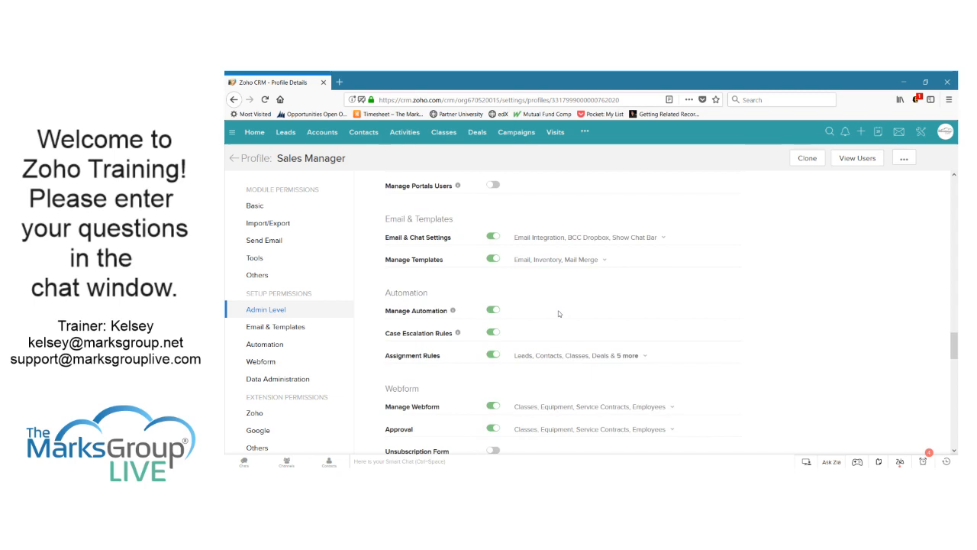
scroll(558, 313, down, 1)
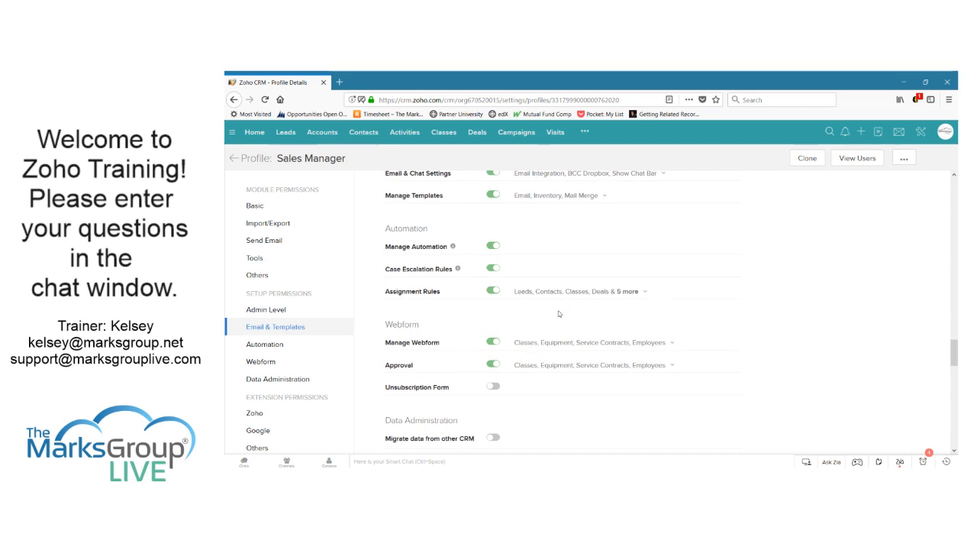
scroll(558, 313, down, 1)
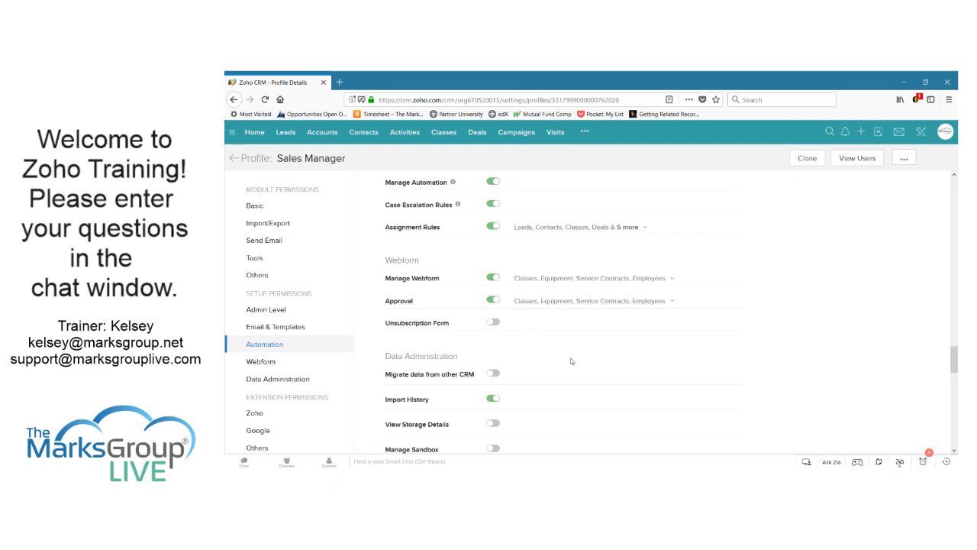
scroll(569, 368, down, 2)
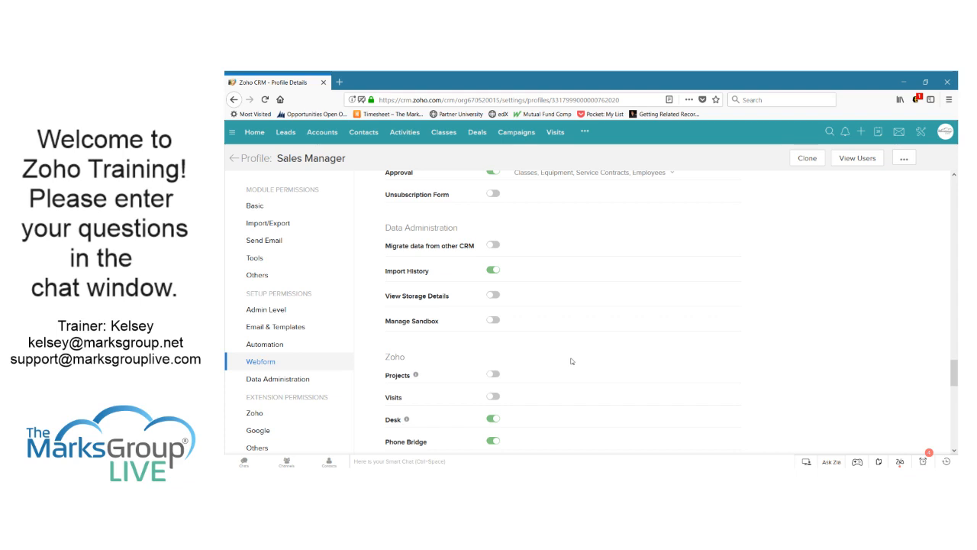
scroll(570, 361, down, 1)
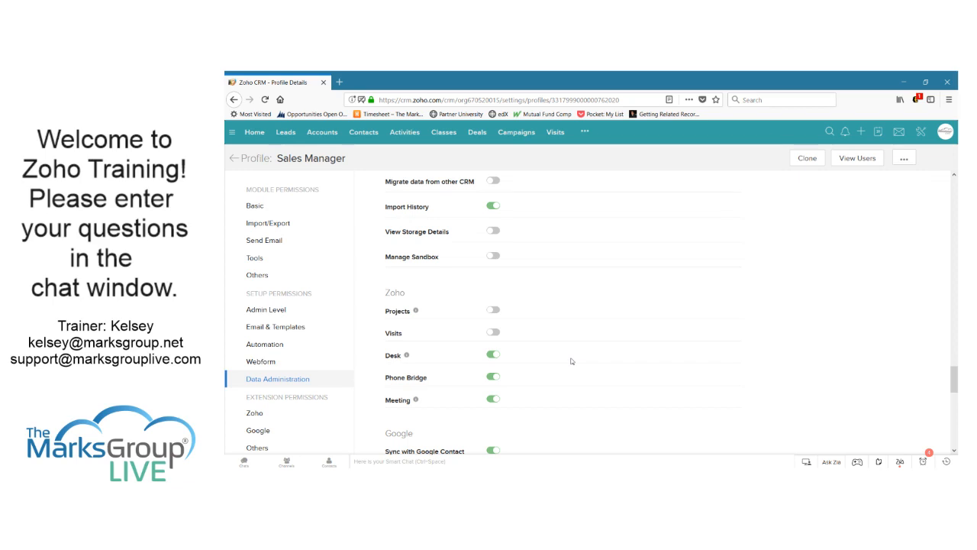
scroll(539, 333, down, 3)
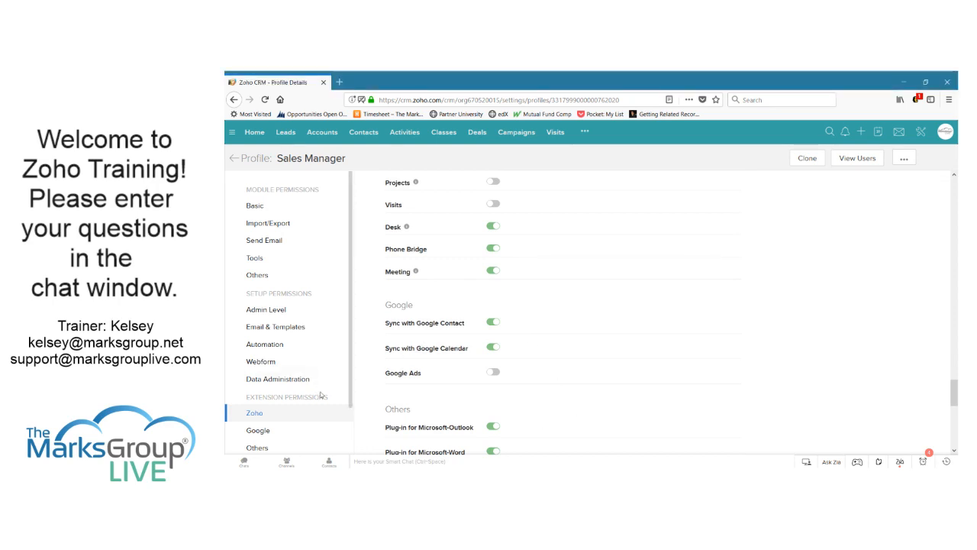
scroll(305, 363, down, 2)
scroll(306, 360, down, 2)
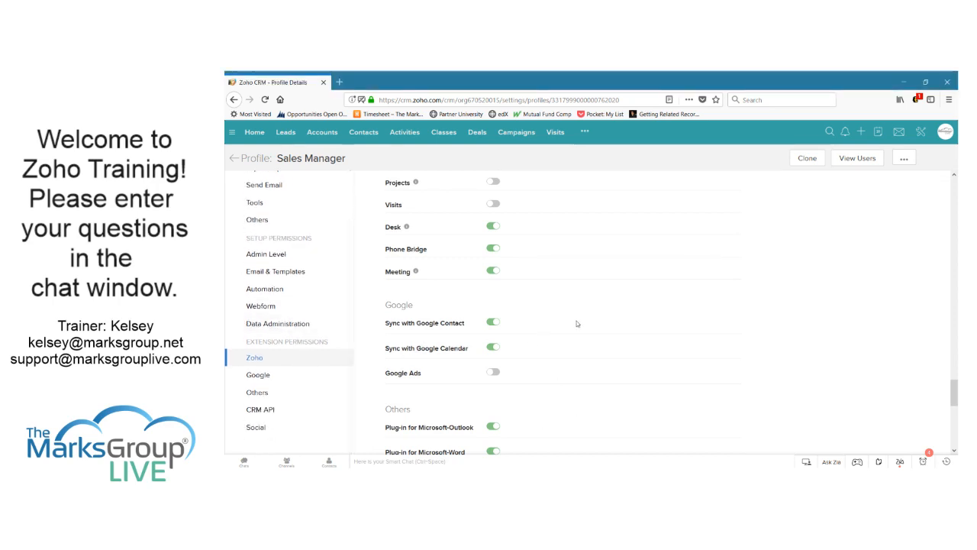
scroll(577, 324, up, 1)
scroll(577, 323, up, 1)
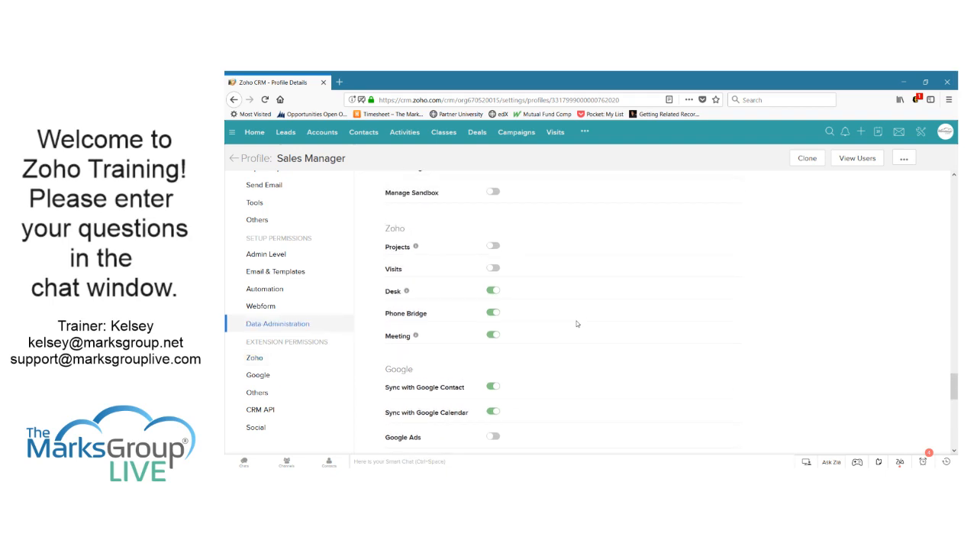
drag(954, 382, 954, 388)
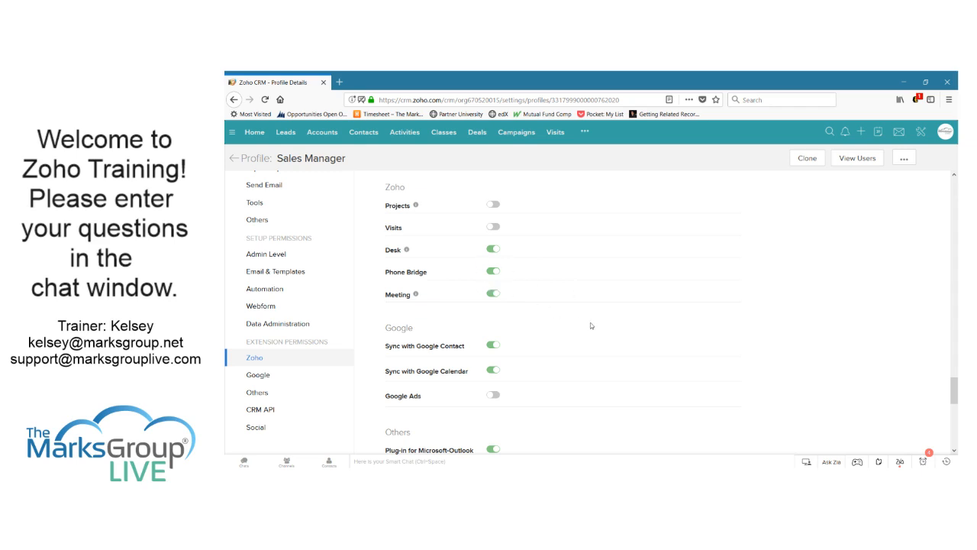
scroll(579, 350, down, 2)
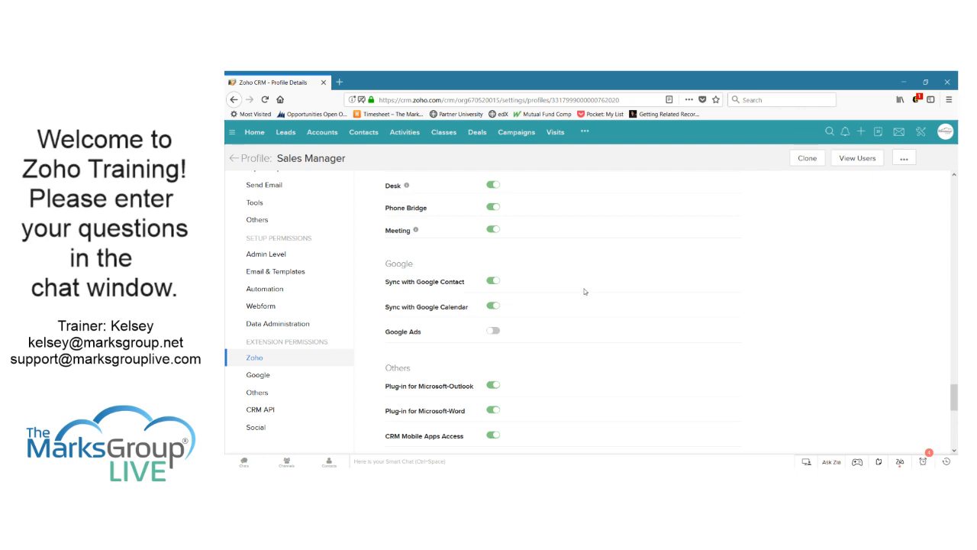
scroll(584, 291, down, 4)
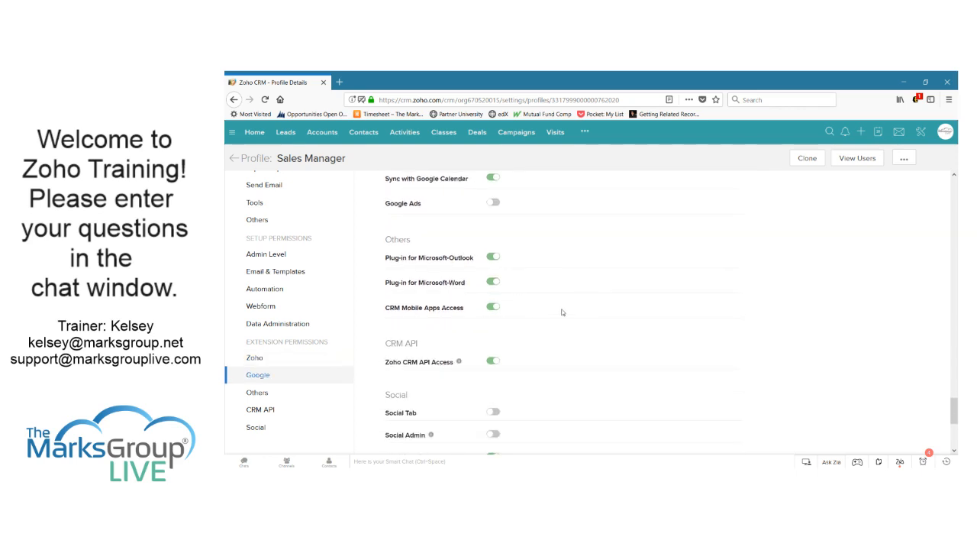
scroll(578, 334, down, 3)
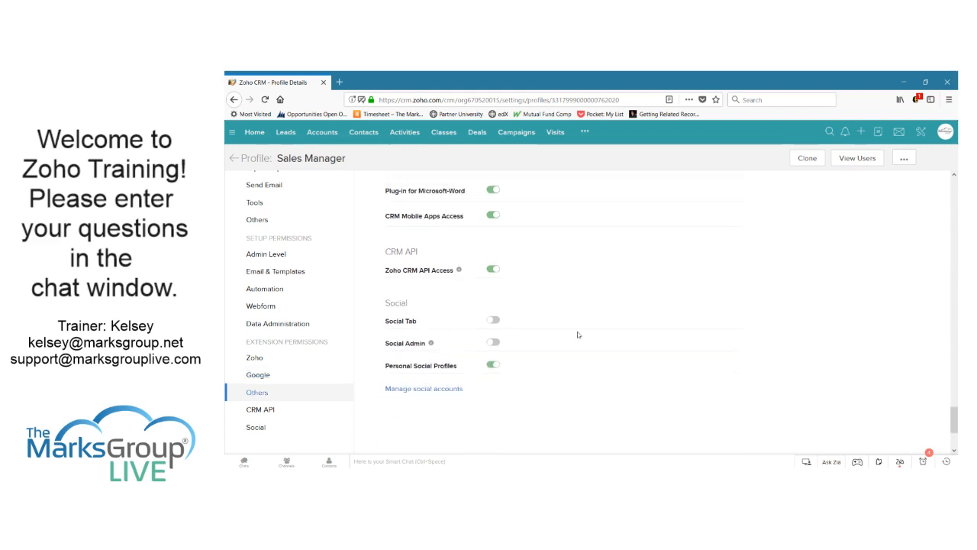
scroll(578, 334, down, 3)
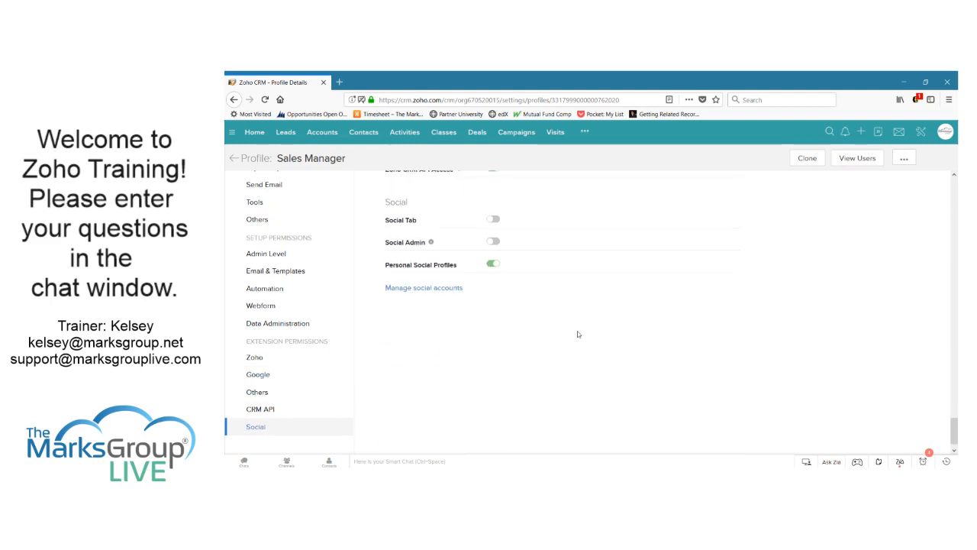
scroll(578, 334, up, 20)
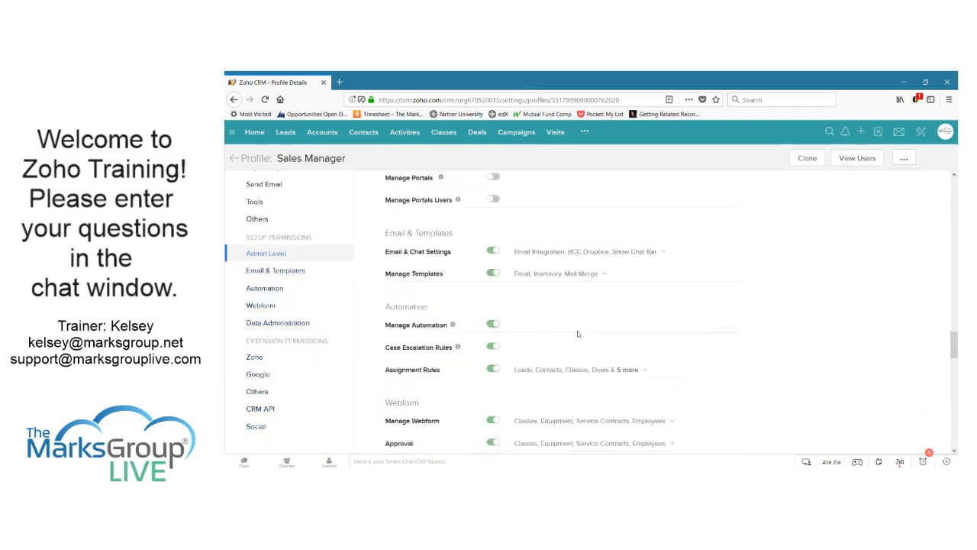
scroll(577, 334, up, 10)
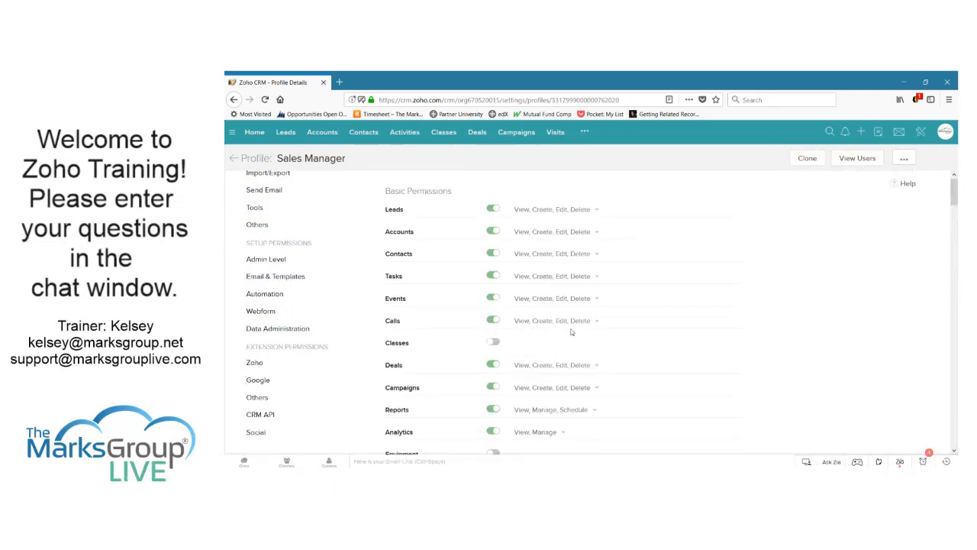
Open the Salesperson profile and remove the Delete permission for Leads, Accounts and Contacts
click(237, 161)
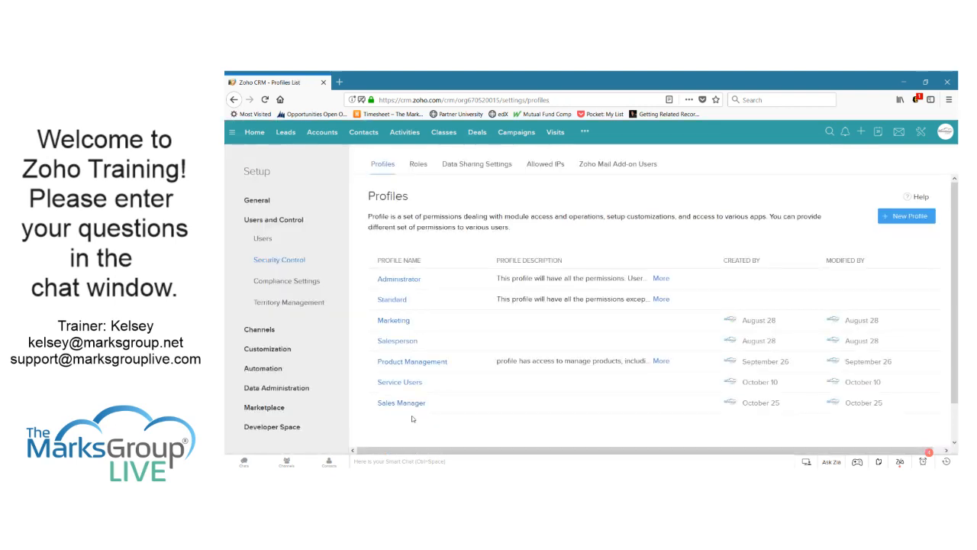
click(398, 342)
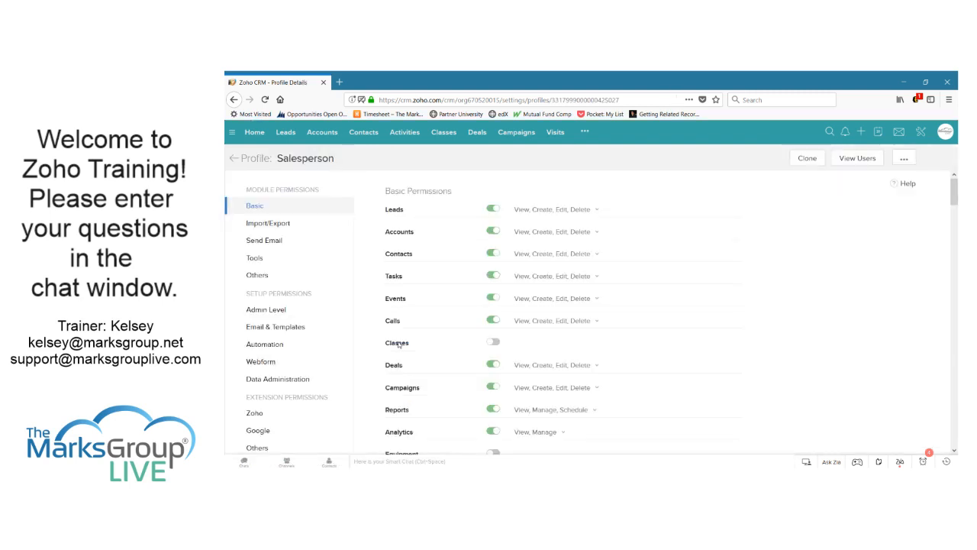
click(574, 207)
click(544, 280)
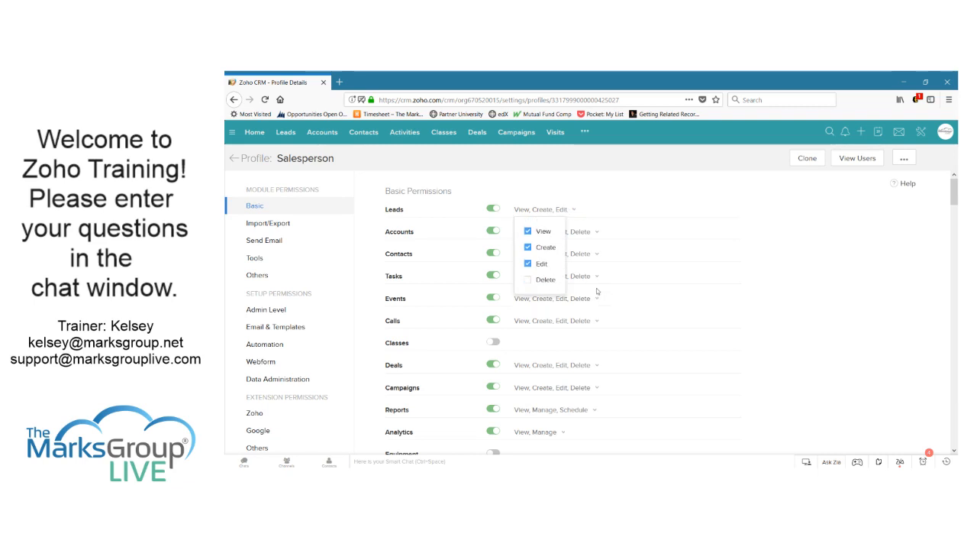
click(594, 234)
click(545, 303)
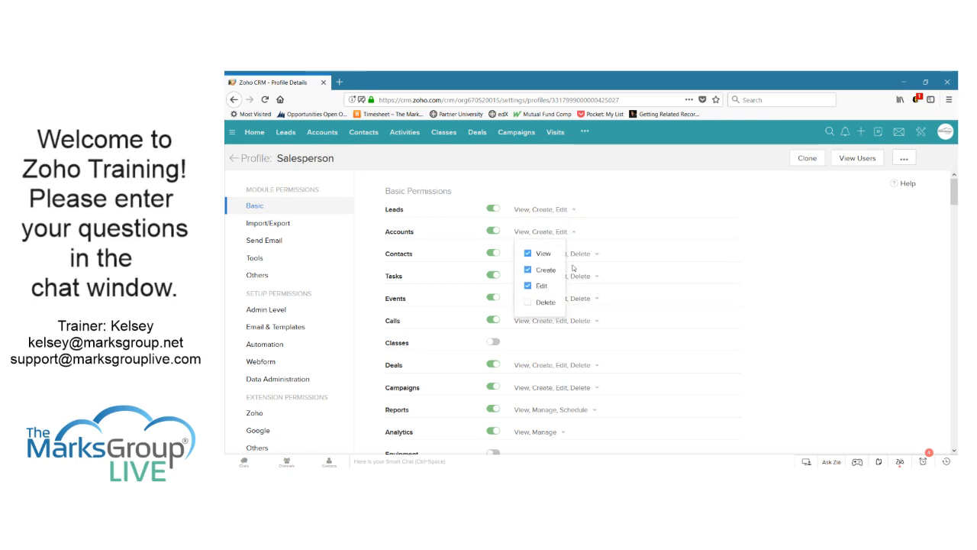
click(580, 255)
click(541, 325)
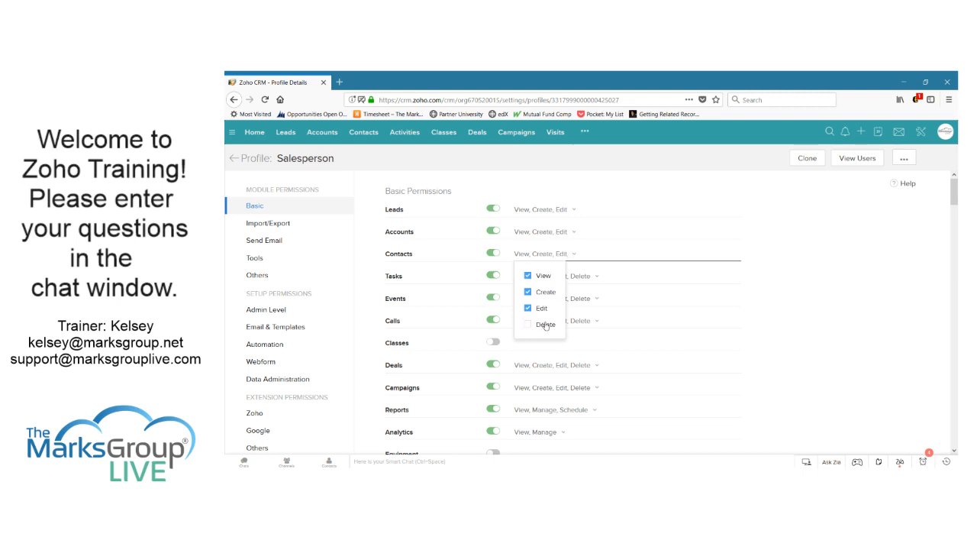
click(689, 223)
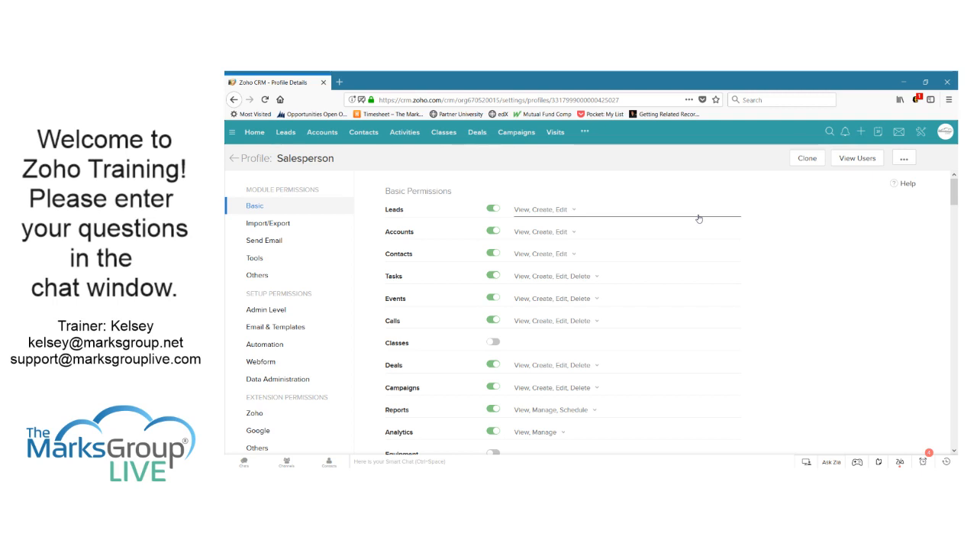
Look over the Salesperson permissions and return to the Profiles list
scroll(639, 319, down, 4)
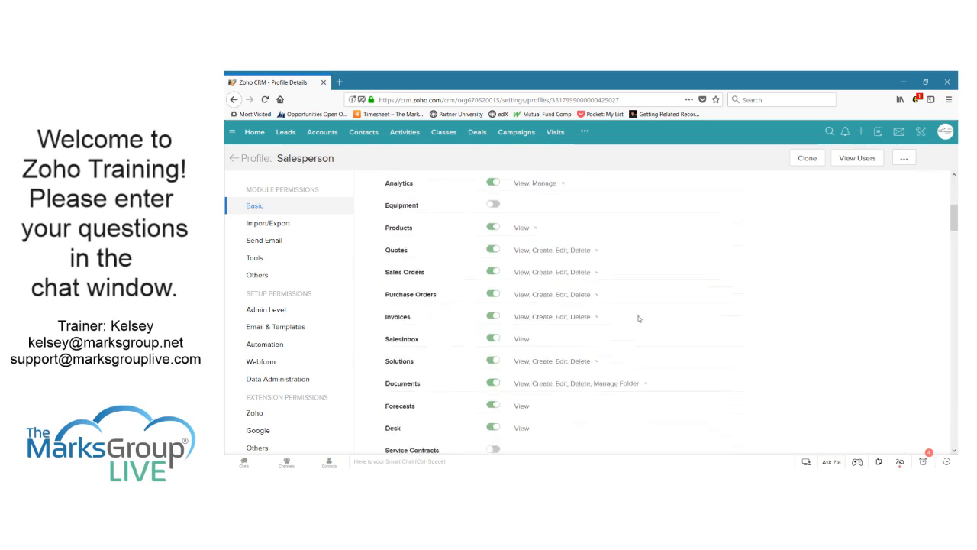
scroll(638, 316, up, 5)
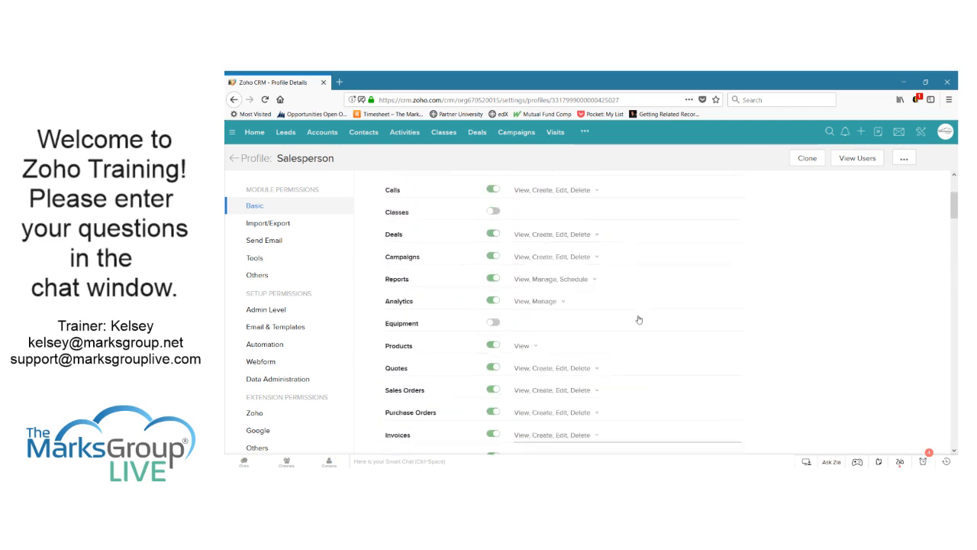
click(234, 161)
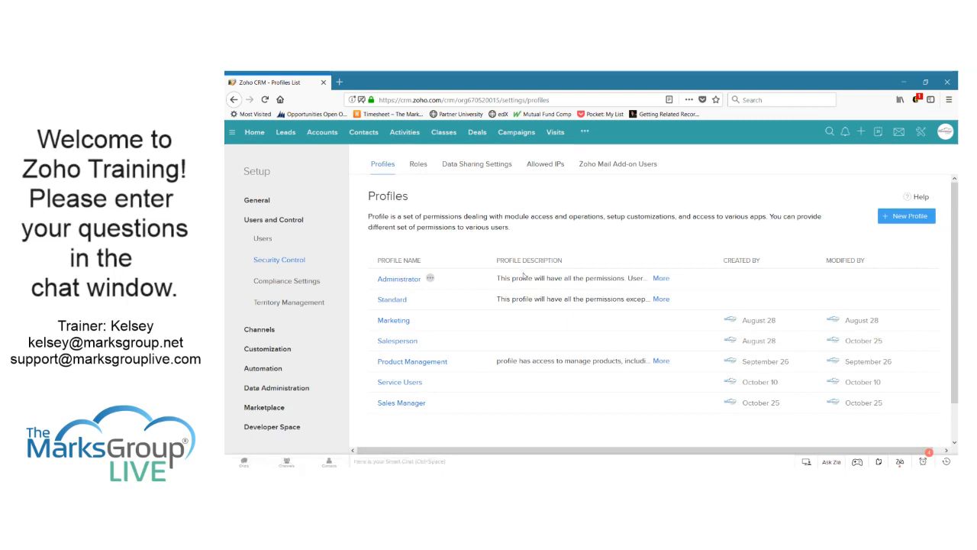
Look over the Marks Group Live role hierarchy, then return to All Accounts (26 records)
click(418, 163)
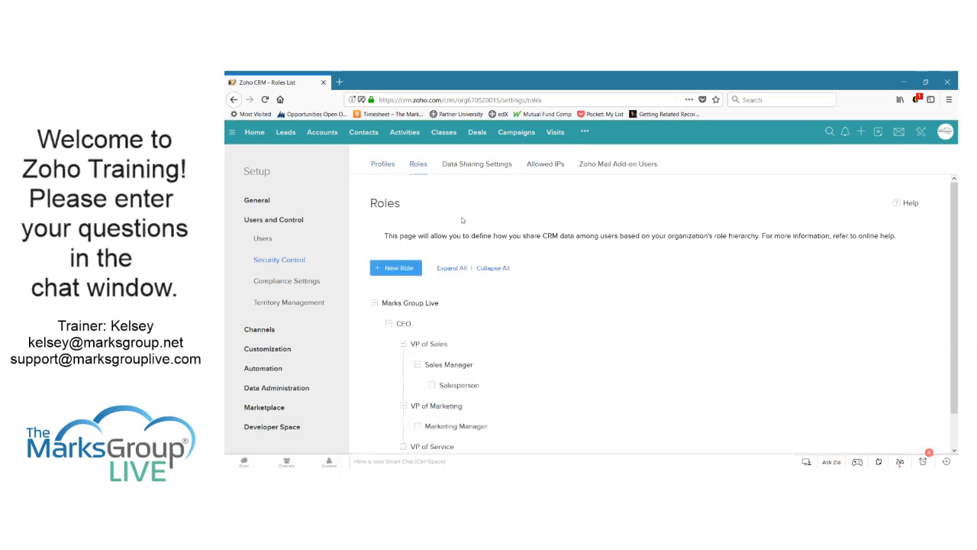
scroll(609, 274, down, 1)
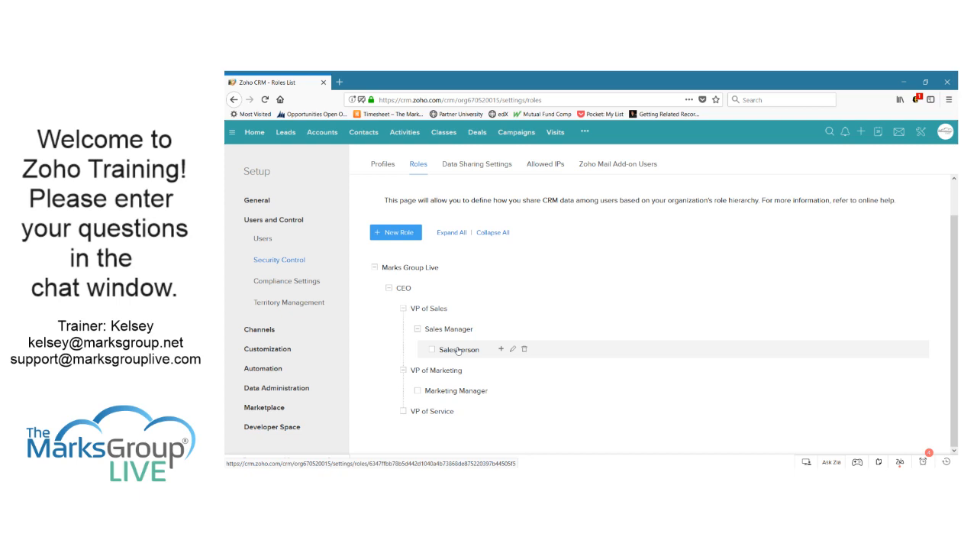
click(331, 135)
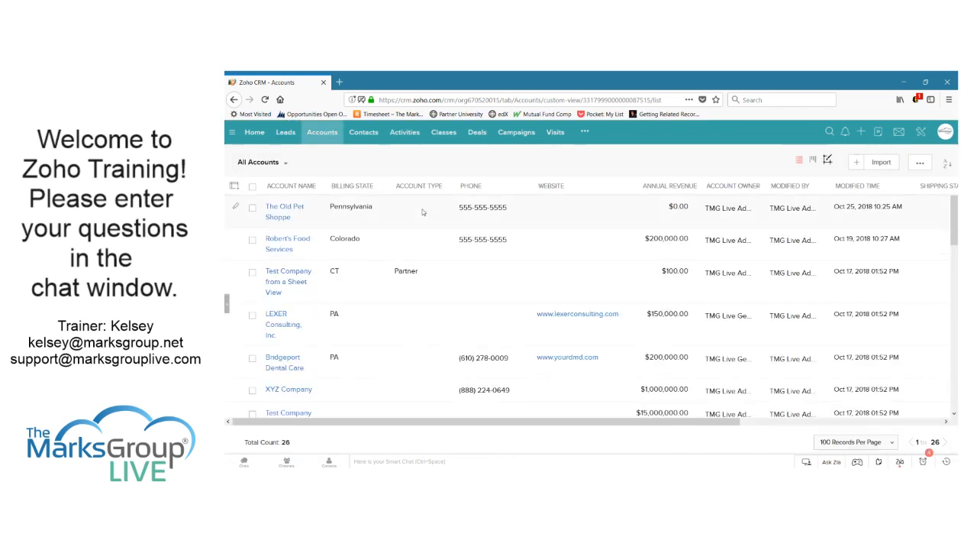
Open The Old Pet Shoppe and trial-share it with Sales Manager at Full Access, then cancel
click(424, 212)
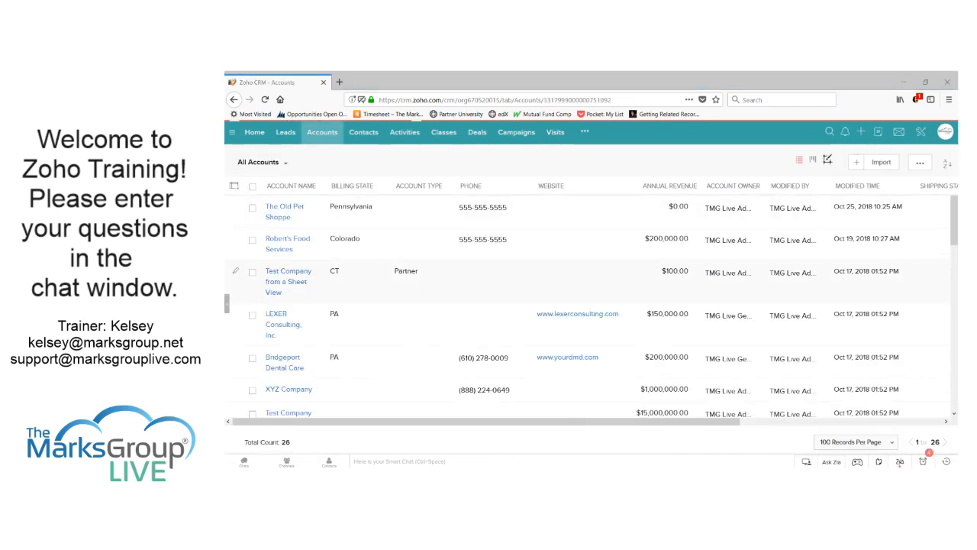
click(753, 233)
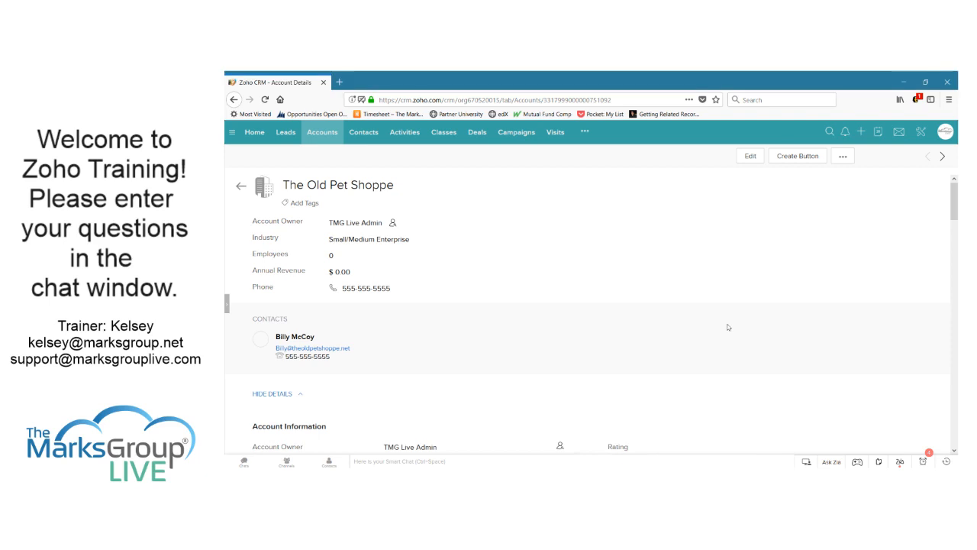
click(844, 157)
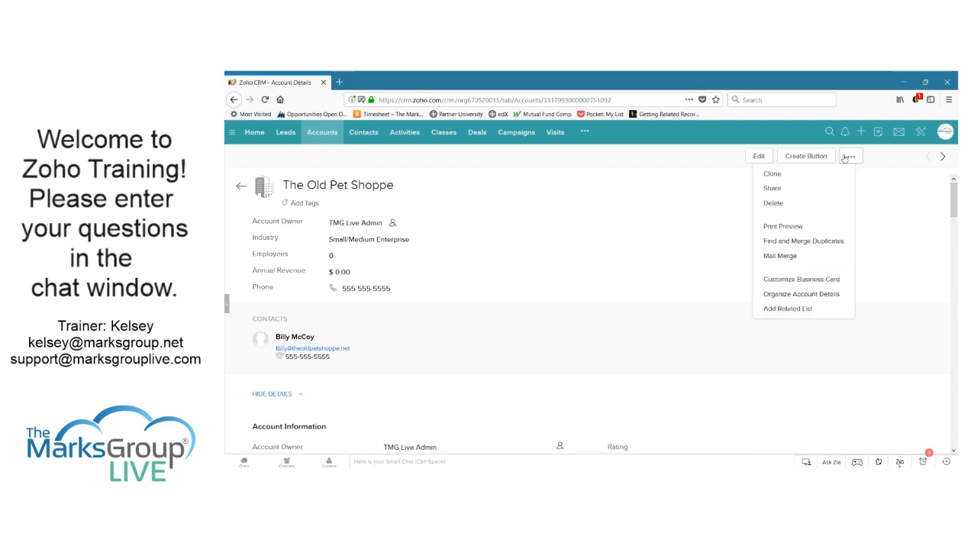
click(793, 190)
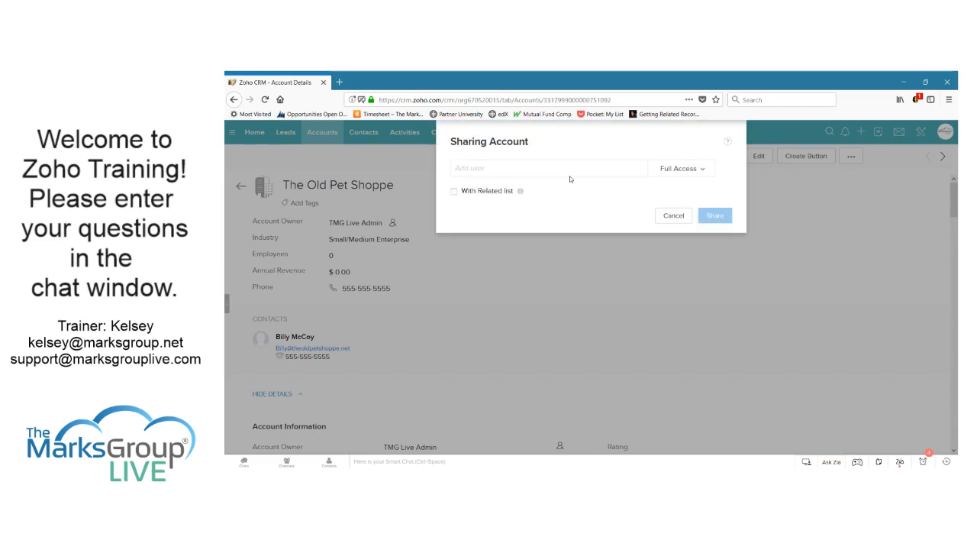
click(574, 170)
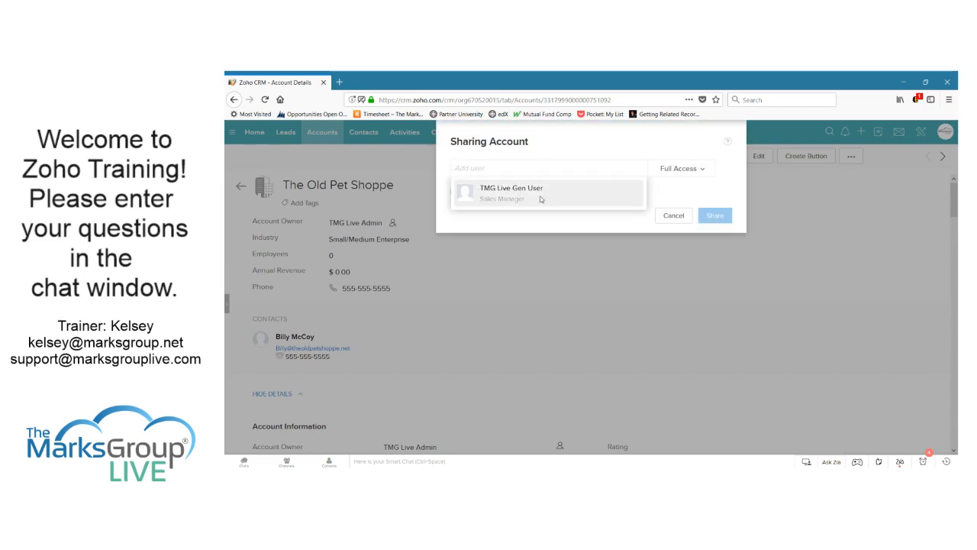
click(541, 199)
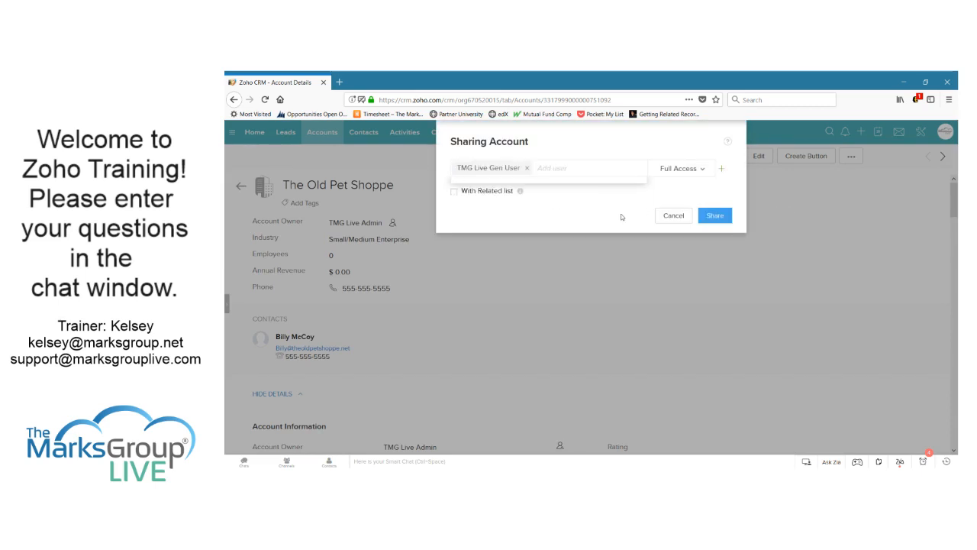
click(684, 168)
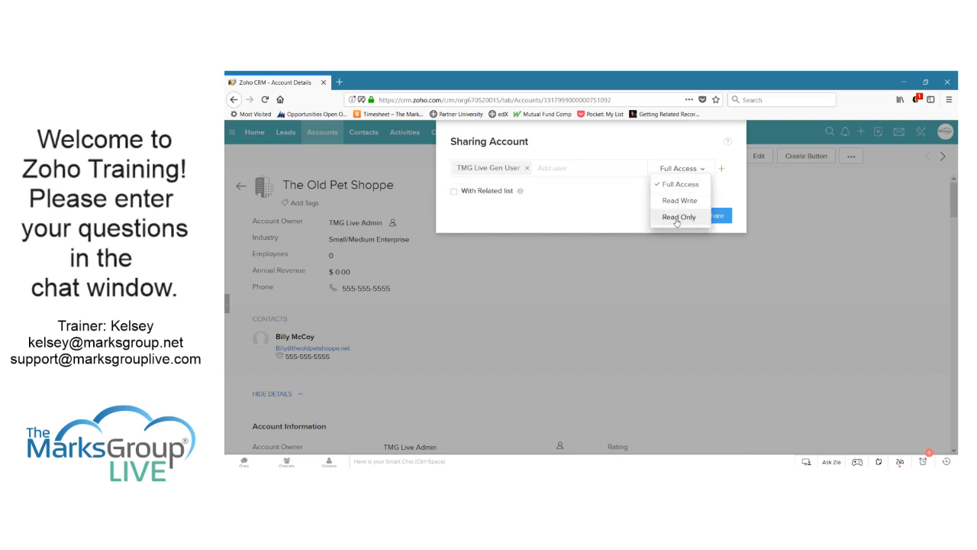
click(476, 211)
click(482, 196)
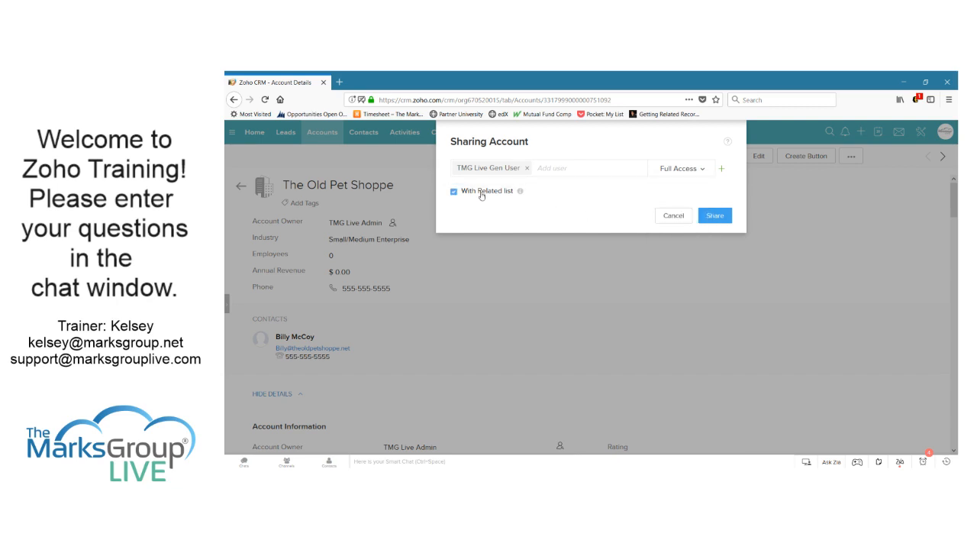
click(482, 195)
mouse_move(521, 196)
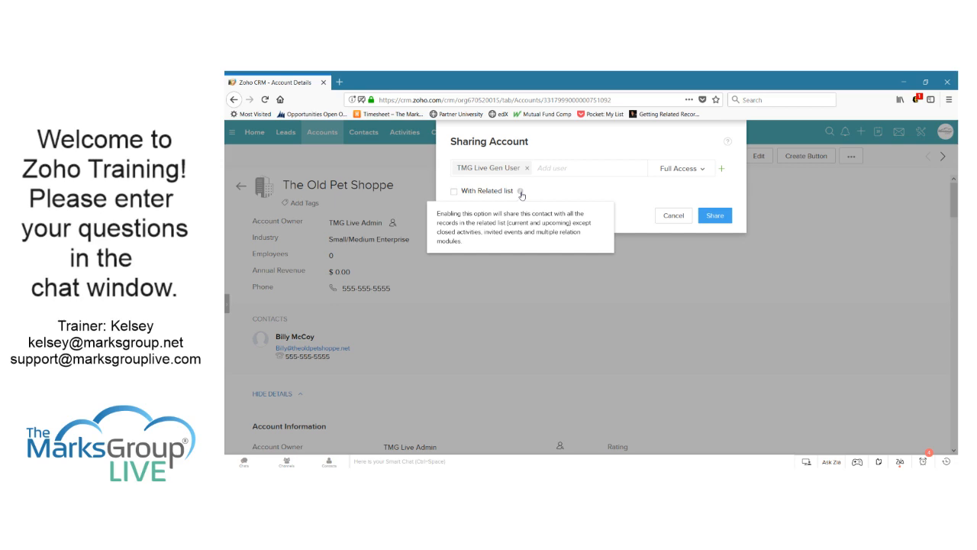
click(668, 216)
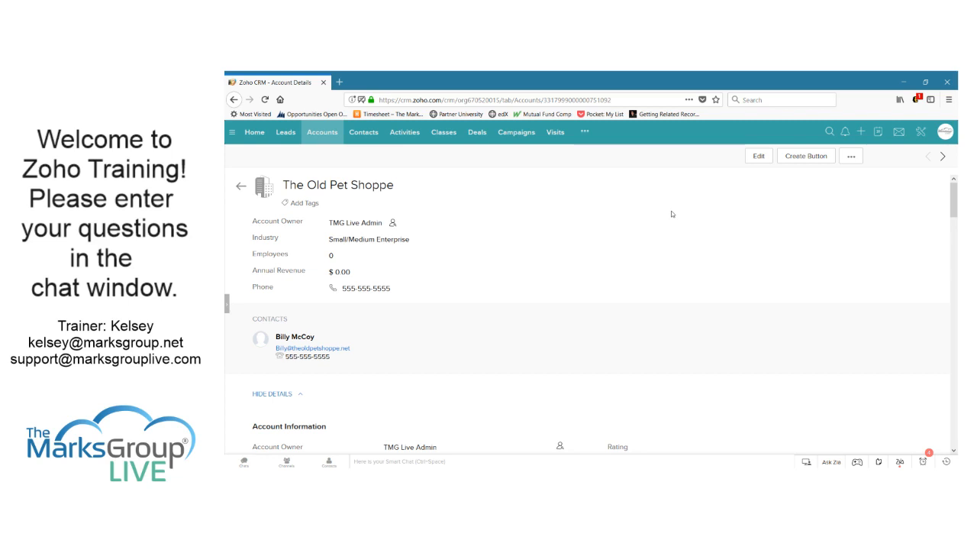
Review the Sales Manager user's details in Setup Users, then list the four user groups
click(920, 133)
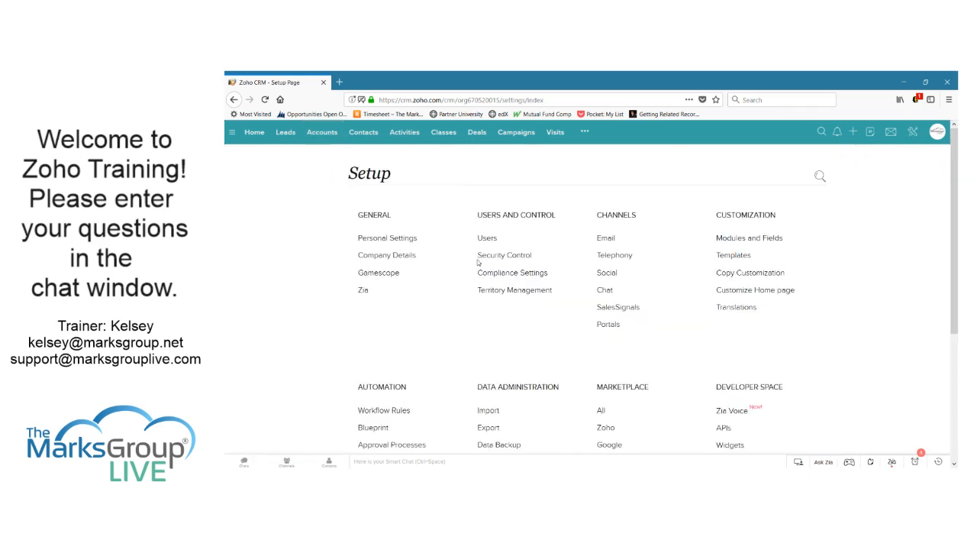
click(486, 240)
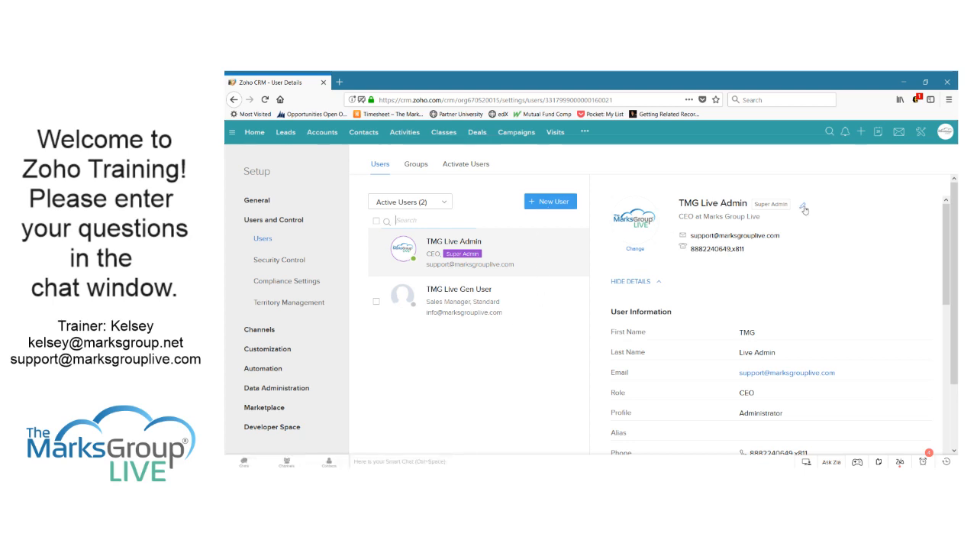
scroll(792, 379, down, 10)
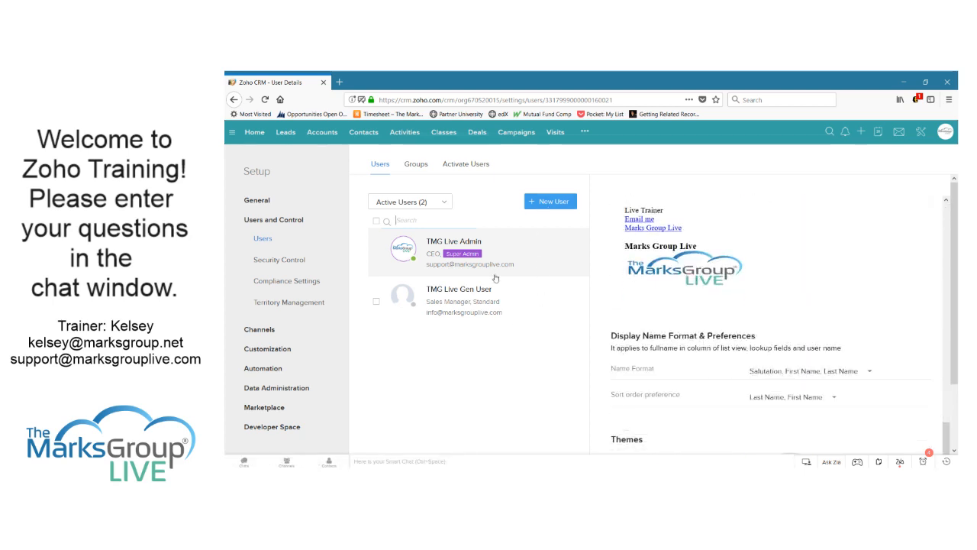
click(541, 295)
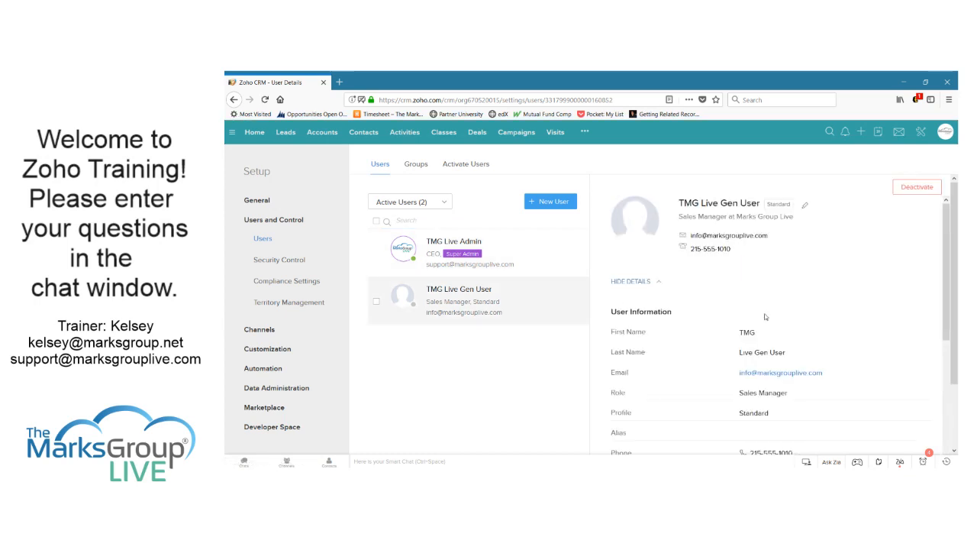
scroll(766, 311, down, 10)
scroll(766, 308, up, 8)
scroll(776, 317, down, 8)
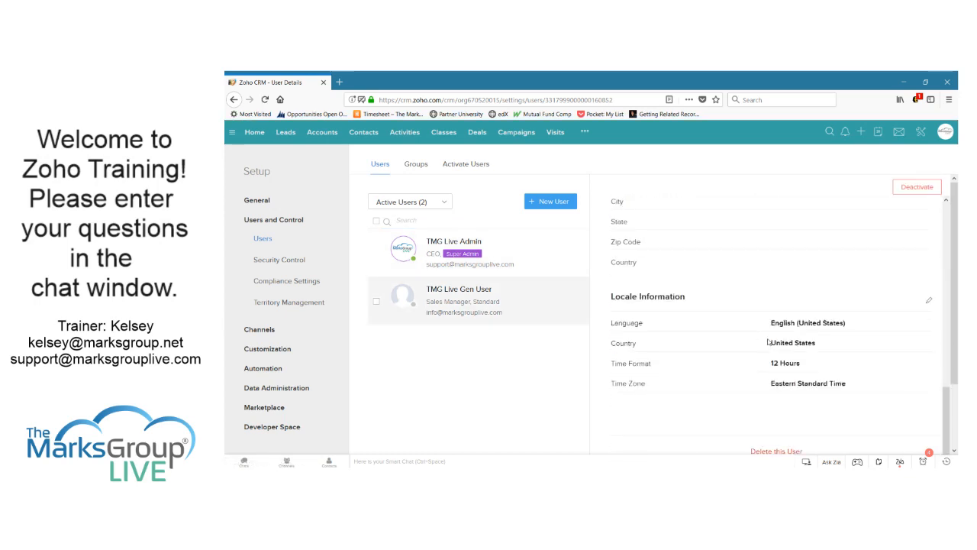
scroll(785, 418, down, 2)
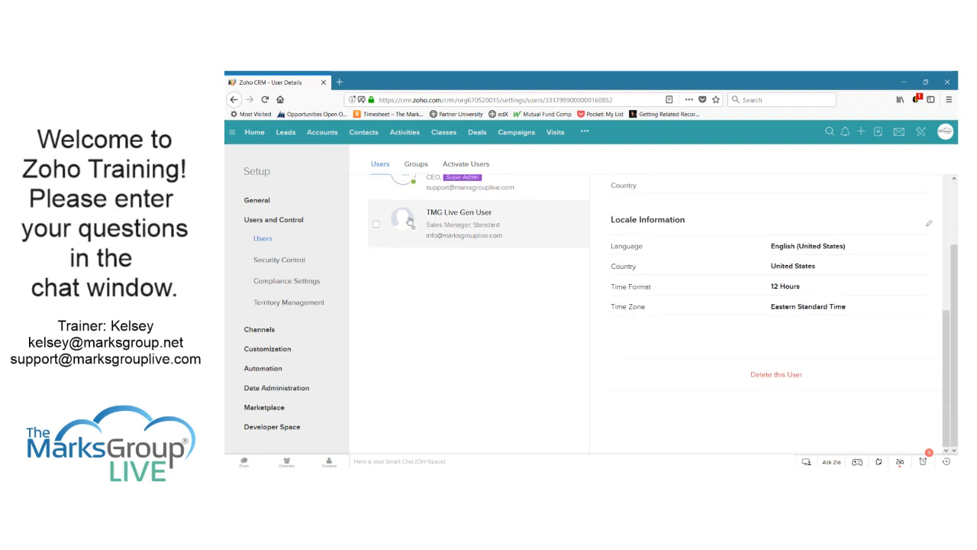
click(422, 167)
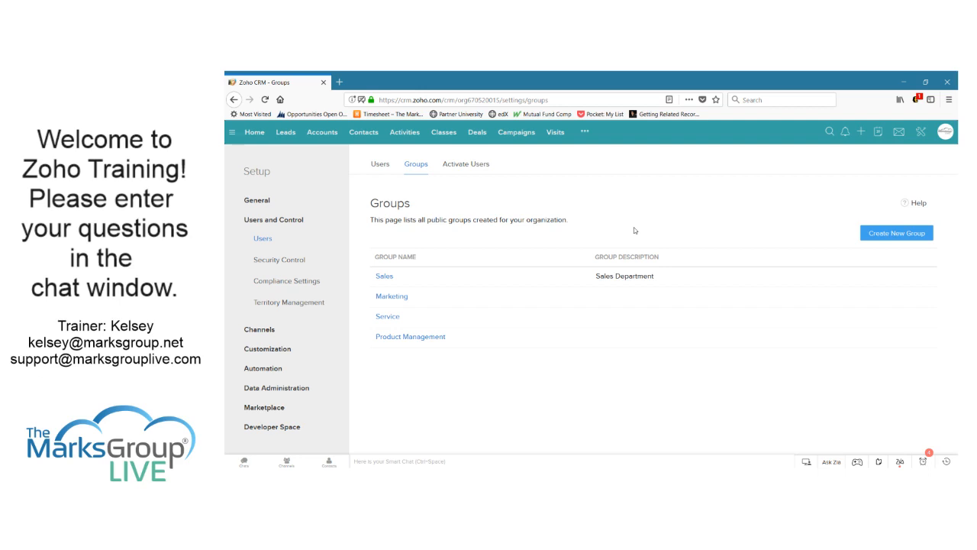
In Security Control, display the Roles hierarchy running from CEO down to Salesperson
click(281, 261)
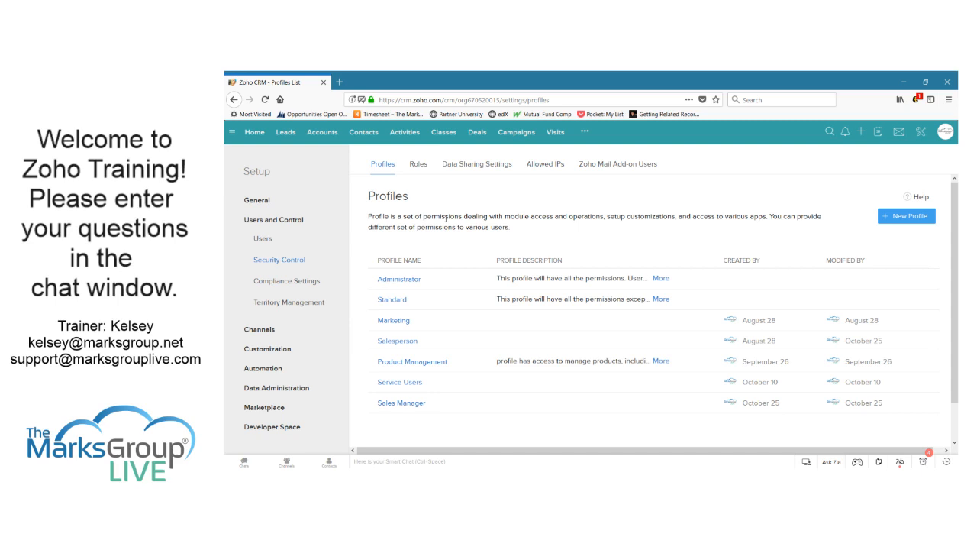
click(419, 165)
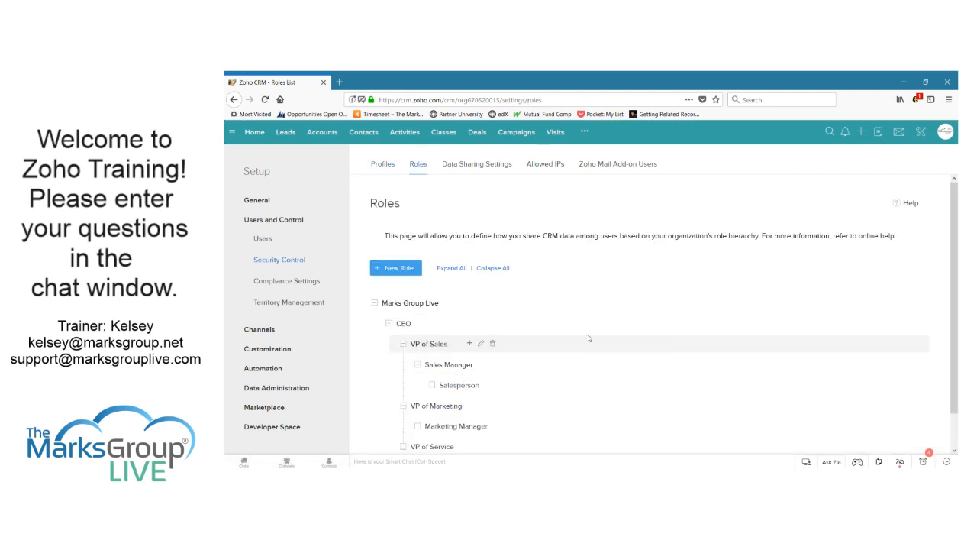
scroll(587, 337, down, 1)
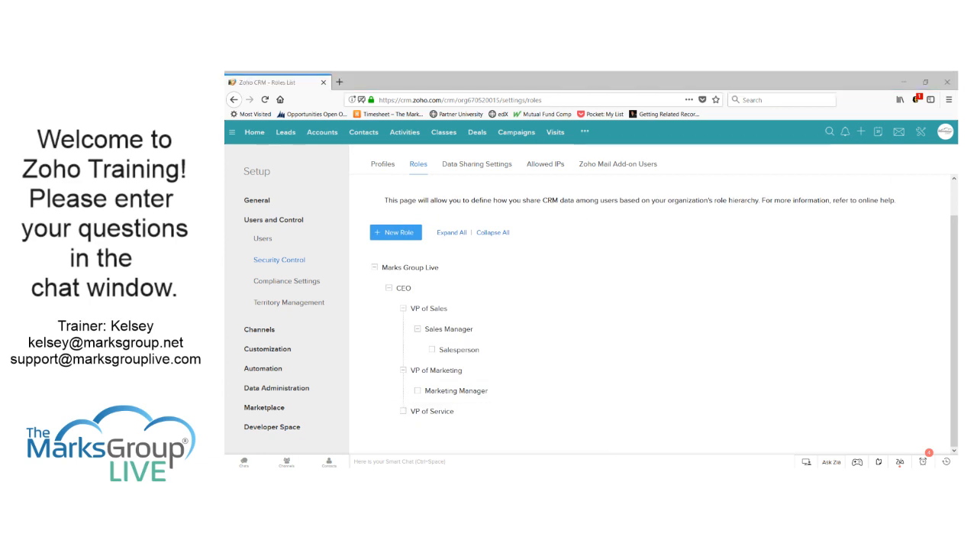
click(623, 240)
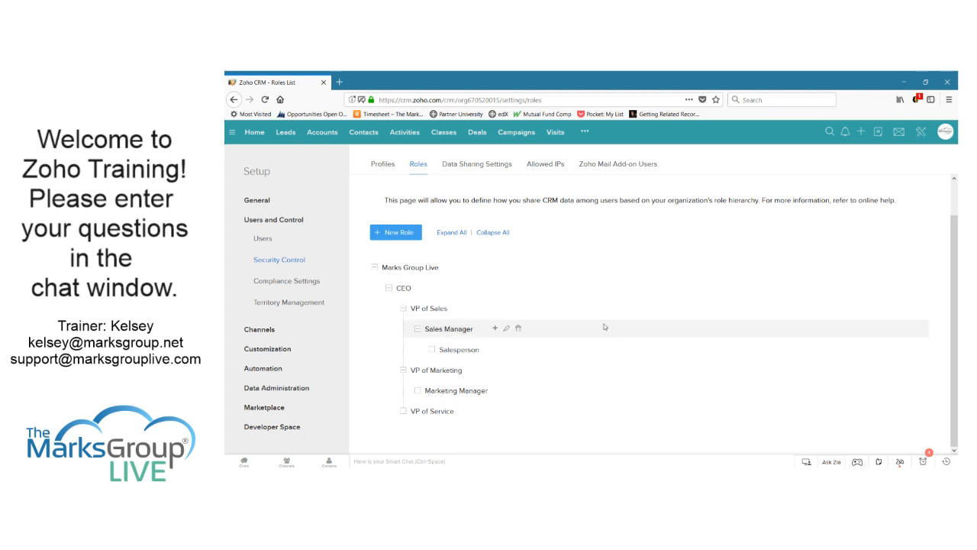